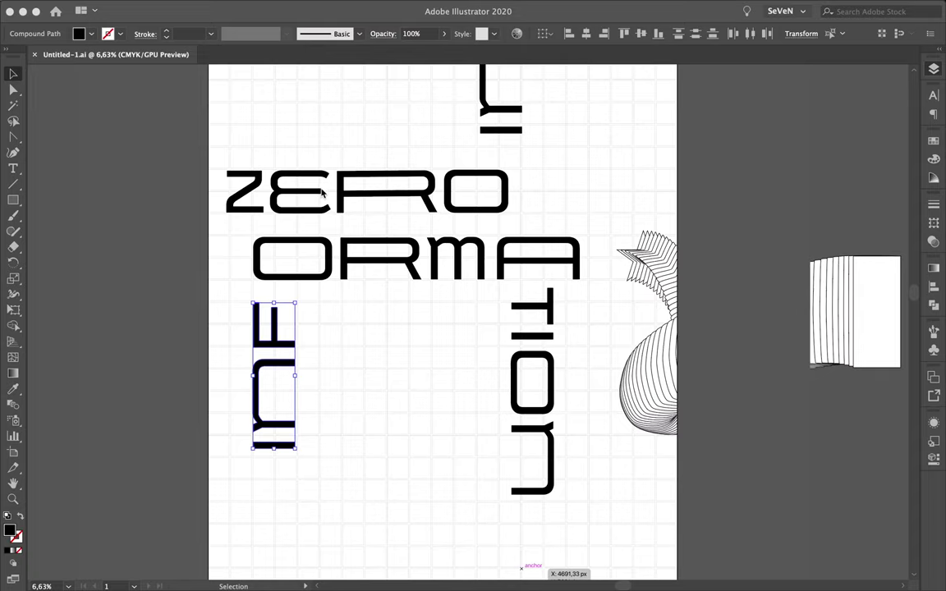
Step: Reshape the Z by raising its top bar and extending it to the left
{"action": "key", "text": "F7"}
{"action": "scroll", "coordinate": [301, 194], "scroll_direction": "up", "scroll_amount": 2, "text": "alt"}
{"action": "key", "text": "a"}
{"action": "mouse_move", "coordinate": [161, 181]}
{"action": "left_mouse_down"}
{"action": "mouse_move", "coordinate": [244, 222]}
{"action": "mouse_move", "coordinate": [320, 165]}
{"action": "left_mouse_up"}
{"action": "scroll", "coordinate": [249, 239], "scroll_direction": "up", "scroll_amount": 3, "text": "alt"}
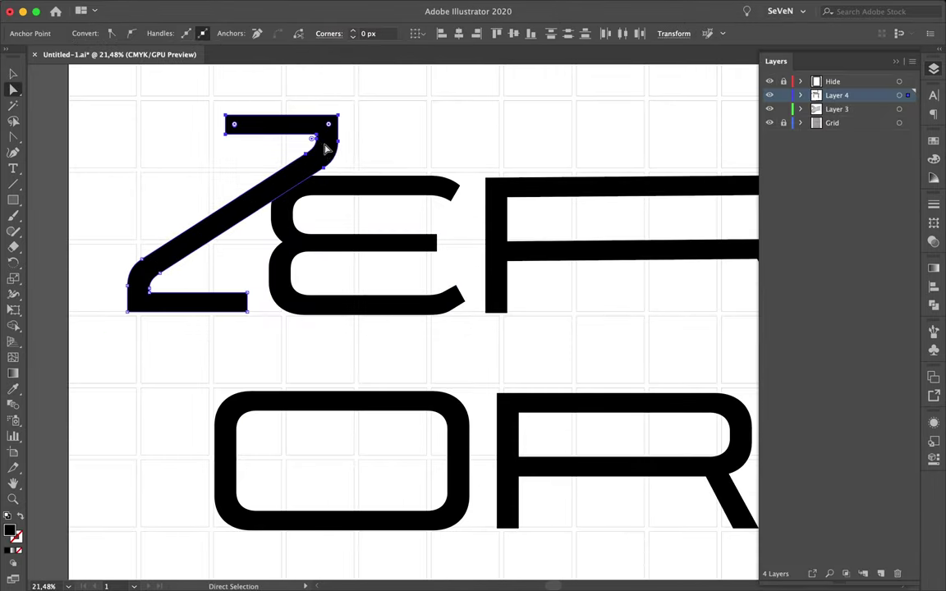
{"action": "key", "text": "v"}
{"action": "key", "text": "ctrl+z"}
{"action": "key", "text": "a"}
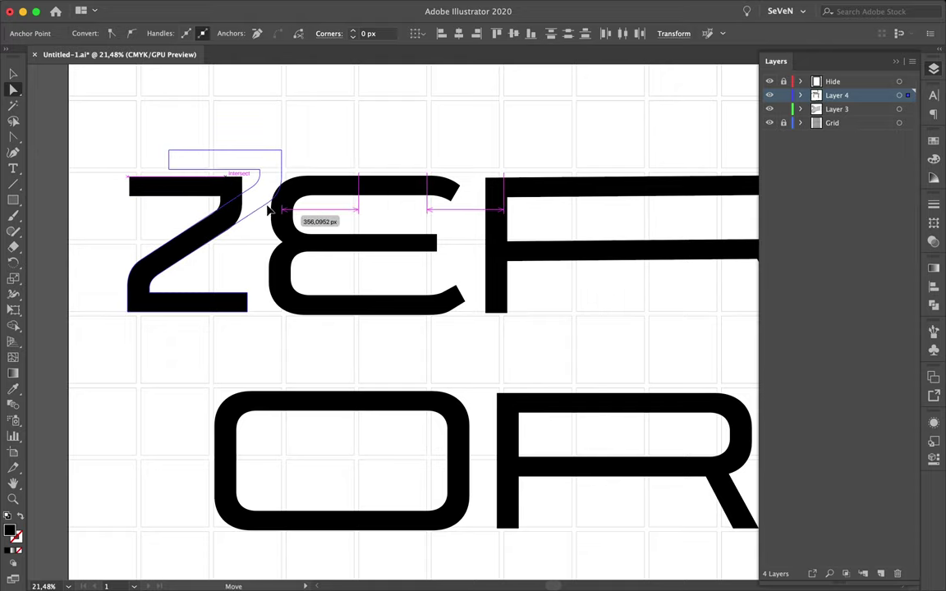
{"action": "left_click_drag", "start_coordinate": [274, 207], "coordinate": [274, 207]}
{"action": "left_click_drag", "start_coordinate": [147, 179], "coordinate": [144, 179]}
{"action": "left_click", "coordinate": [144, 180]}
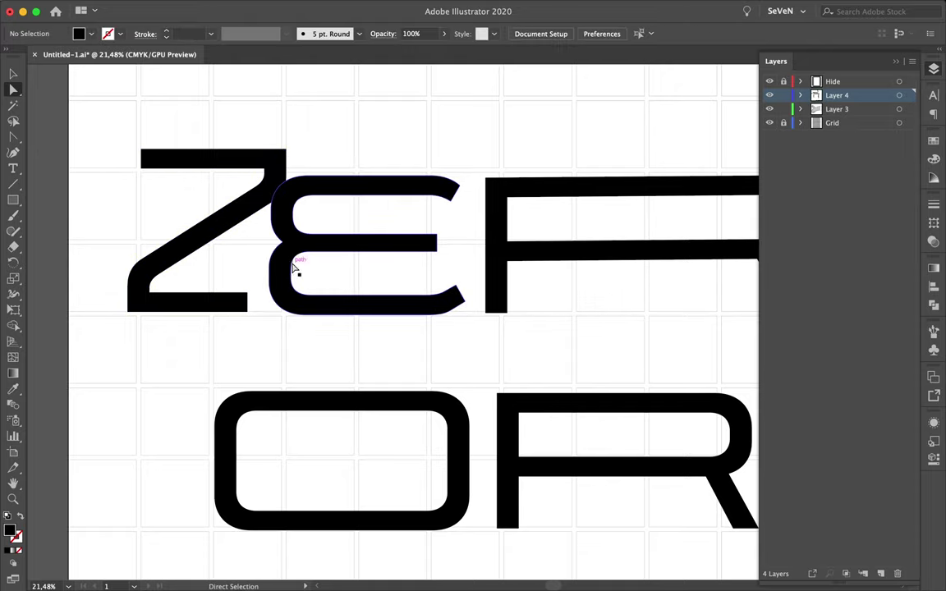
Step: Lengthen the E's middle and bottom bars, extend it downward, and move the O down
{"action": "left_click_drag", "start_coordinate": [323, 247], "coordinate": [323, 247]}
{"action": "scroll", "coordinate": [282, 178], "scroll_direction": "right", "scroll_amount": 1}
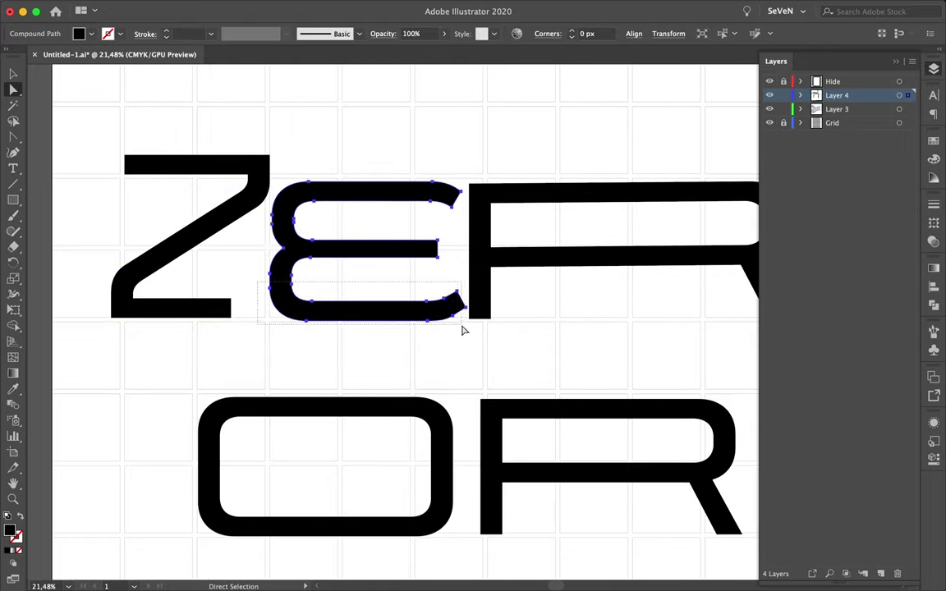
{"action": "left_click_drag", "start_coordinate": [463, 330], "coordinate": [462, 330]}
{"action": "left_click_drag", "start_coordinate": [384, 347], "coordinate": [384, 347]}
{"action": "scroll", "coordinate": [439, 411], "scroll_direction": "down", "scroll_amount": 2}
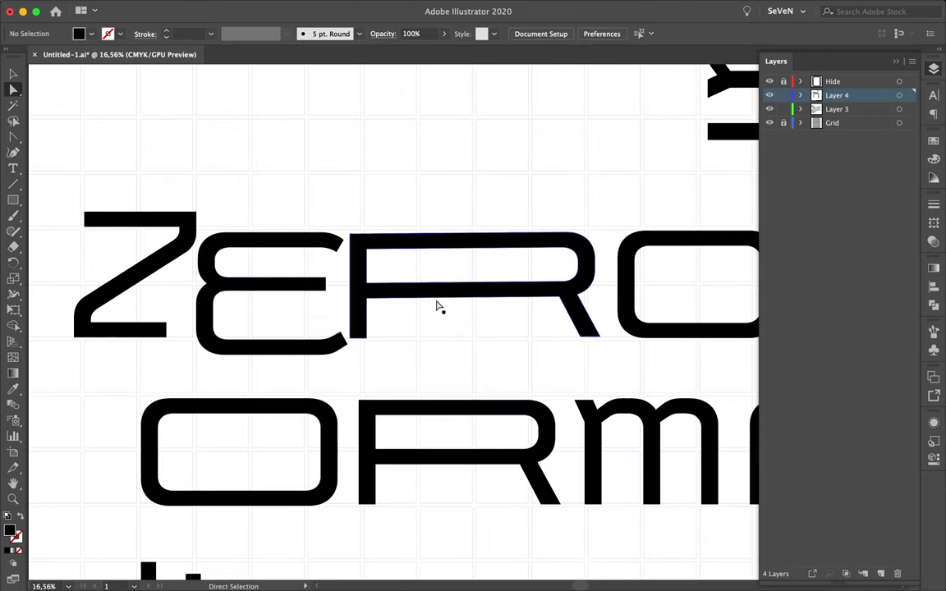
{"action": "scroll", "coordinate": [463, 260], "scroll_direction": "down", "scroll_amount": 2}
{"action": "key", "text": "v"}
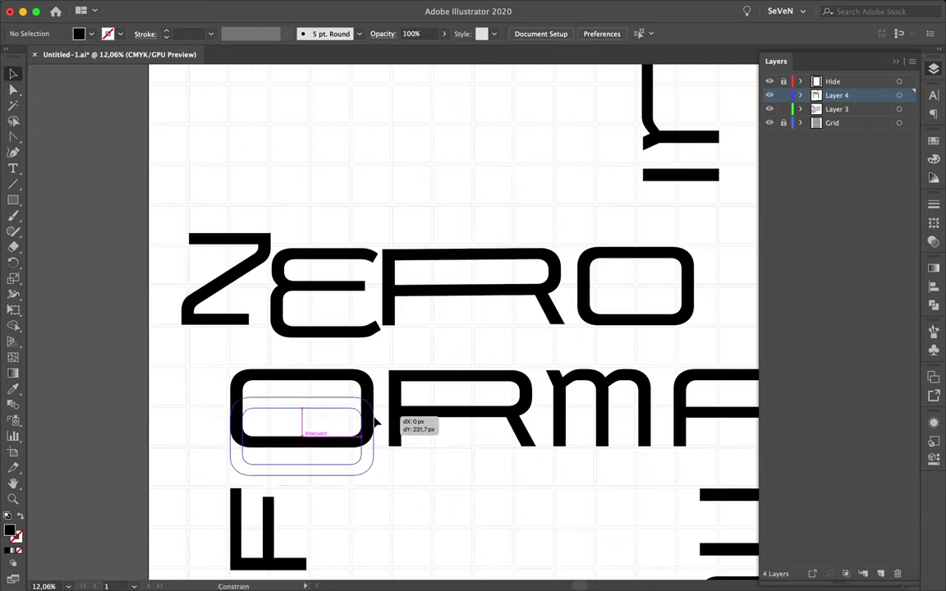
{"action": "left_click_drag", "start_coordinate": [375, 423], "coordinate": [376, 422]}
{"action": "key", "text": "a"}
{"action": "left_click", "coordinate": [273, 322]}
{"action": "left_click_drag", "start_coordinate": [271, 350], "coordinate": [271, 353]}
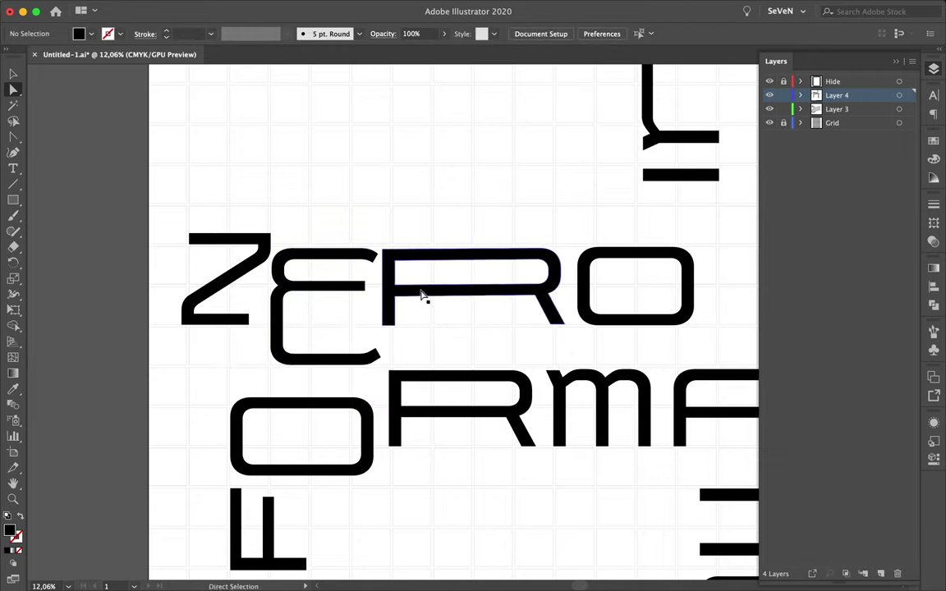
Step: Raise the top of the O, then undo the unwanted E and O reshaping
{"action": "left_click", "coordinate": [425, 294]}
{"action": "left_click_drag", "start_coordinate": [575, 231], "coordinate": [690, 305]}
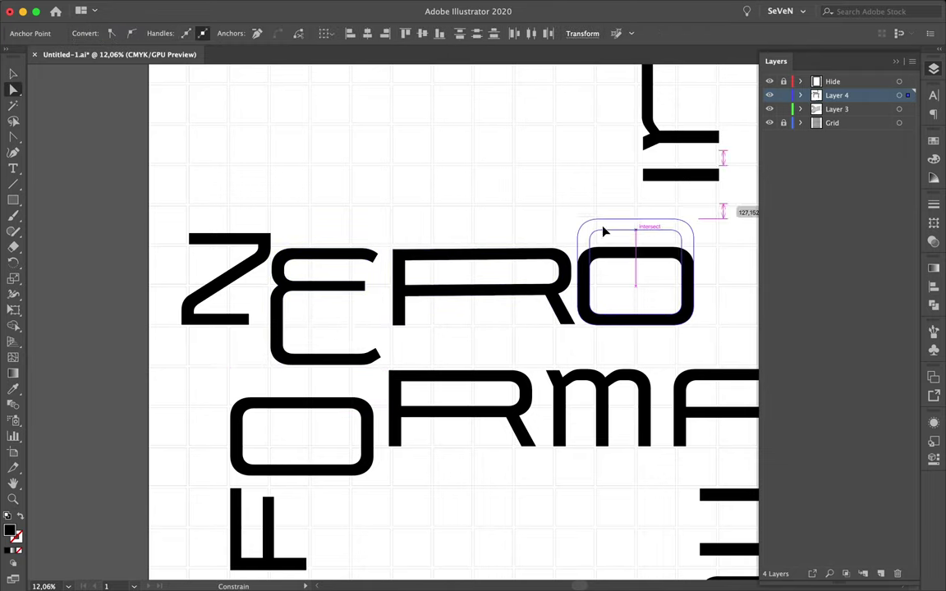
{"action": "left_click_drag", "start_coordinate": [605, 233], "coordinate": [604, 232]}
{"action": "scroll", "coordinate": [641, 283], "scroll_direction": "down", "scroll_amount": 3}
{"action": "scroll", "coordinate": [641, 283], "scroll_direction": "up", "scroll_amount": 2}
{"action": "scroll", "coordinate": [640, 287], "scroll_direction": "down", "scroll_amount": 3}
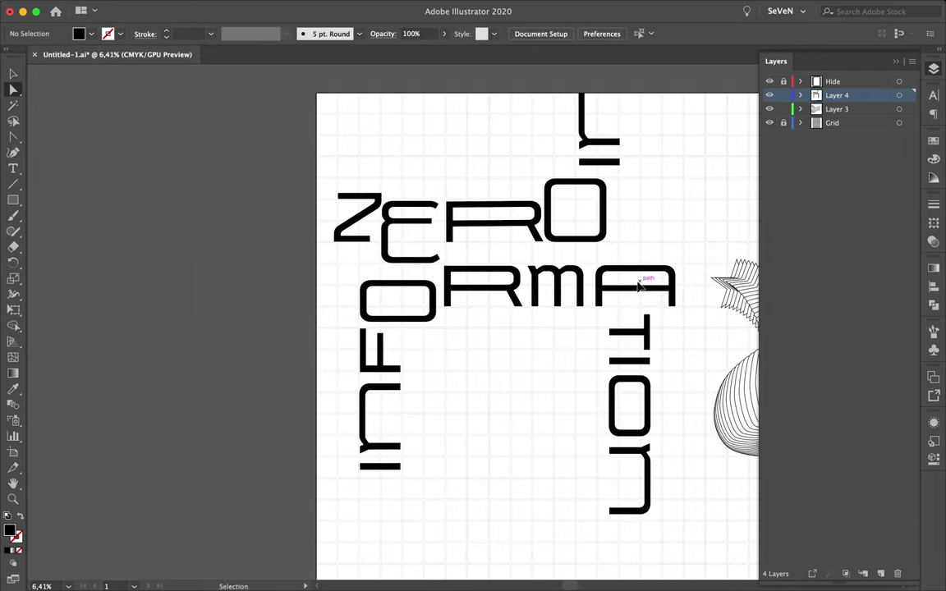
{"action": "key", "text": "super+z"}
{"action": "key", "text": "super+z"}
{"action": "key", "text": "super+z"}
{"action": "key", "text": "v"}
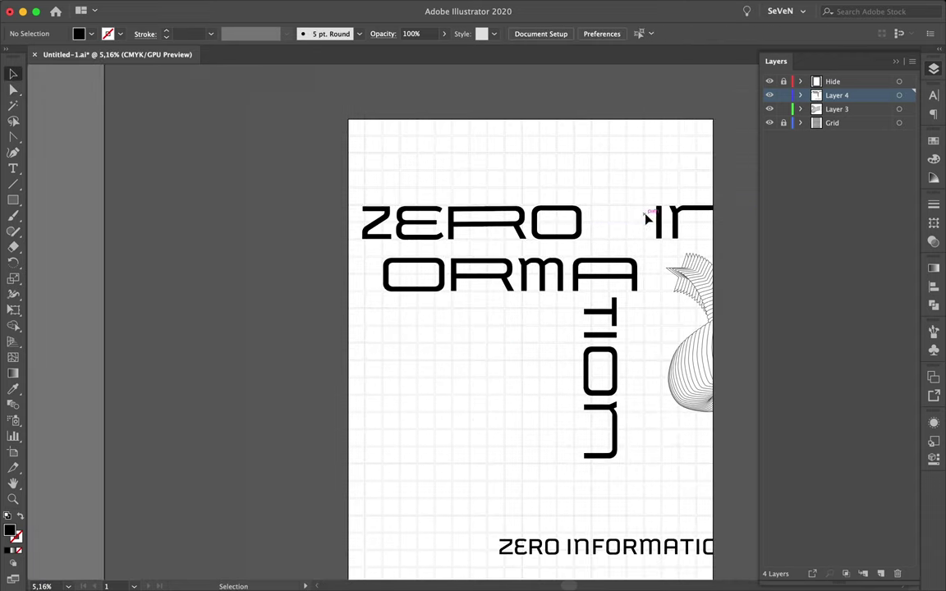
Step: Put F in front of ORMA, align TION under FORMA, and rotate the lettering vertical
{"action": "left_click_drag", "start_coordinate": [368, 277], "coordinate": [368, 278]}
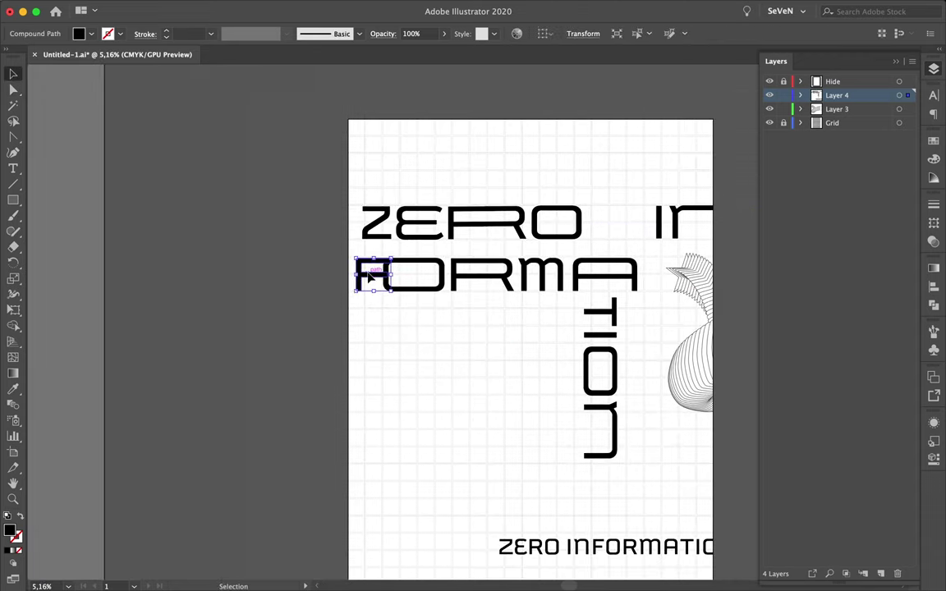
{"action": "left_click", "coordinate": [441, 277]}
{"action": "mouse_move", "coordinate": [631, 415]}
{"action": "left_mouse_down"}
{"action": "mouse_move", "coordinate": [575, 370]}
{"action": "mouse_move", "coordinate": [466, 322]}
{"action": "left_mouse_up"}
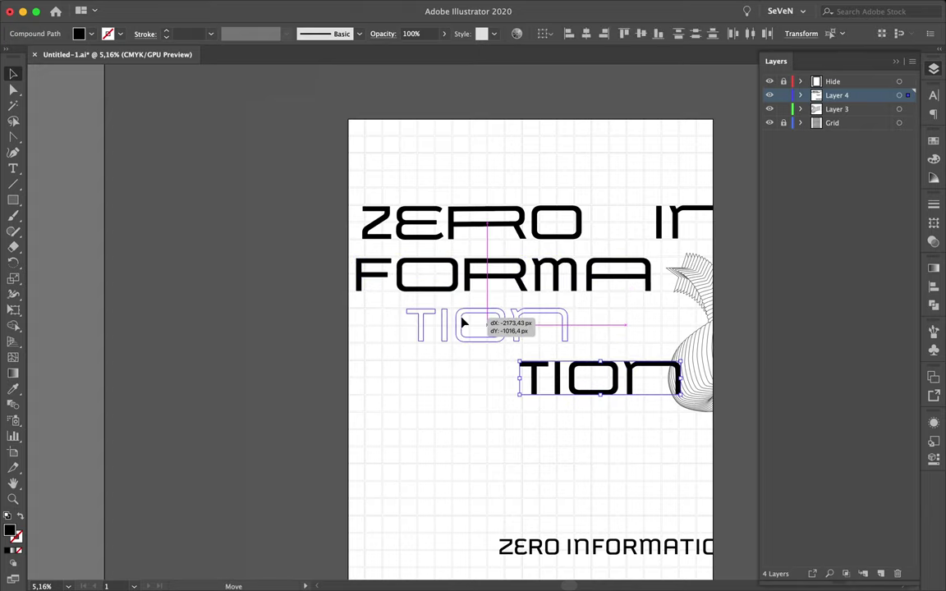
{"action": "scroll", "coordinate": [490, 363], "scroll_direction": "up", "scroll_amount": 1}
{"action": "left_click_drag", "start_coordinate": [490, 363], "coordinate": [692, 136]}
{"action": "left_click_drag", "start_coordinate": [344, 274], "coordinate": [376, 363]}
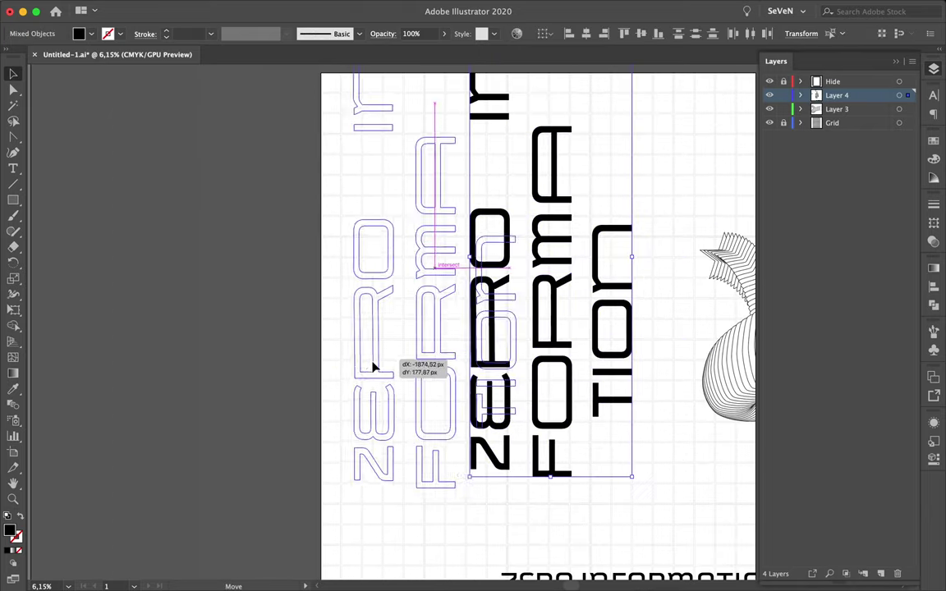
Step: Stack the letter pieces into a vertical INFORMATION column with TION above INFORMA
{"action": "scroll", "coordinate": [285, 243], "scroll_direction": "up", "scroll_amount": 3}
{"action": "scroll", "coordinate": [285, 243], "scroll_direction": "down", "scroll_amount": 3}
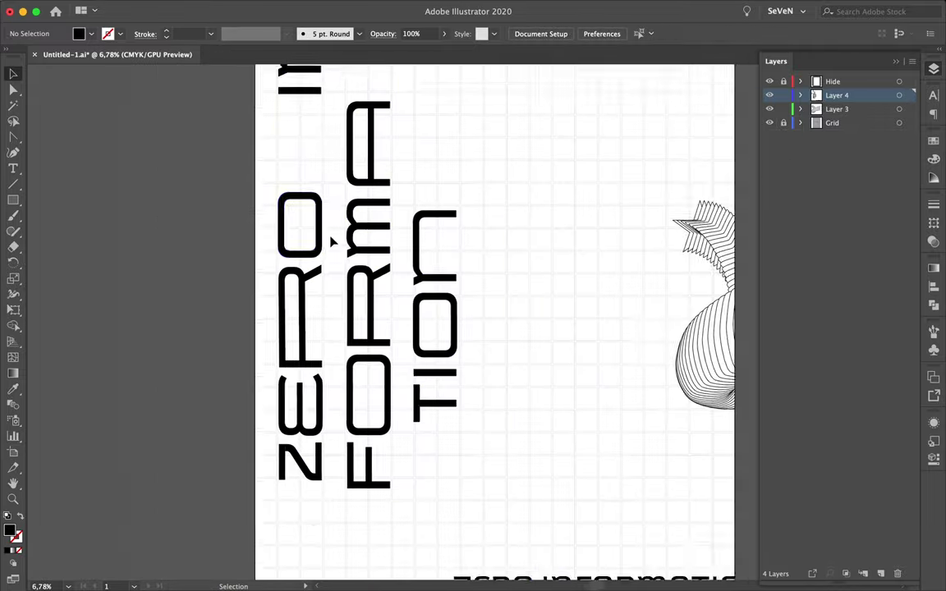
{"action": "mouse_move", "coordinate": [422, 206]}
{"action": "left_mouse_down"}
{"action": "mouse_move", "coordinate": [415, 403]}
{"action": "mouse_move", "coordinate": [424, 193]}
{"action": "left_mouse_up"}
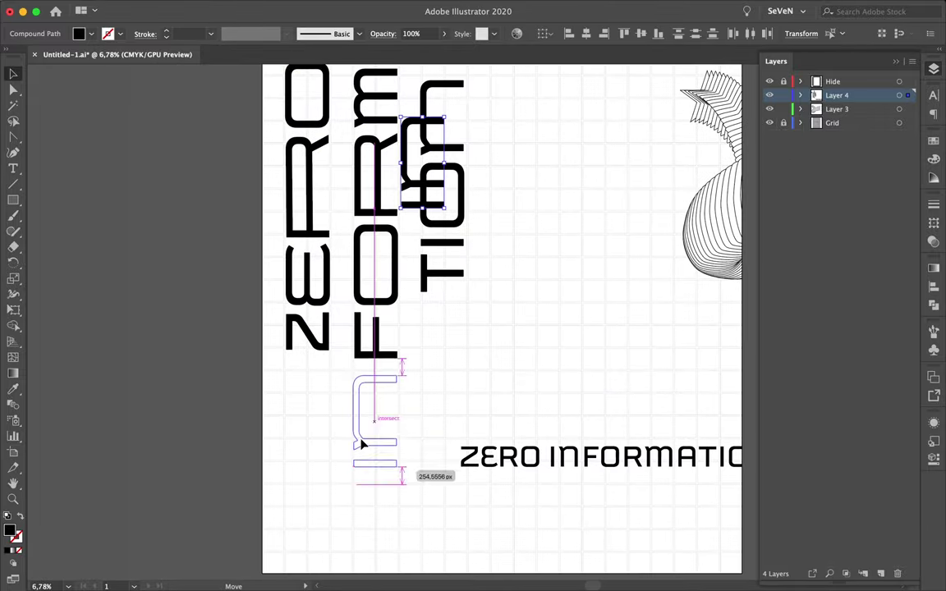
{"action": "left_click_drag", "start_coordinate": [361, 444], "coordinate": [361, 414]}
{"action": "scroll", "coordinate": [392, 347], "scroll_direction": "down", "scroll_amount": 2}
{"action": "left_click_drag", "start_coordinate": [403, 244], "coordinate": [410, 286]}
{"action": "left_click_drag", "start_coordinate": [414, 182], "coordinate": [404, 157]}
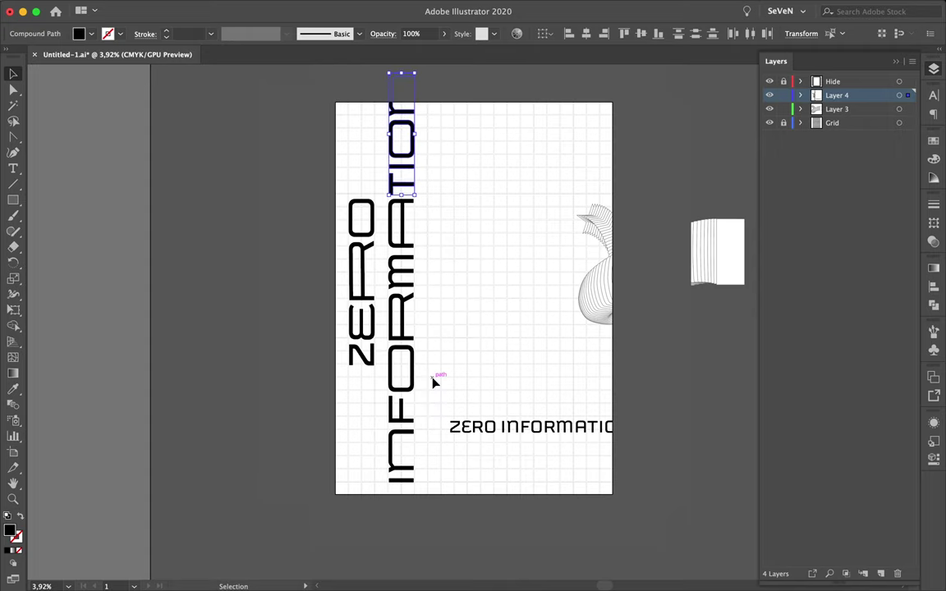
{"action": "scroll", "coordinate": [390, 127], "scroll_direction": "up", "scroll_amount": 3}
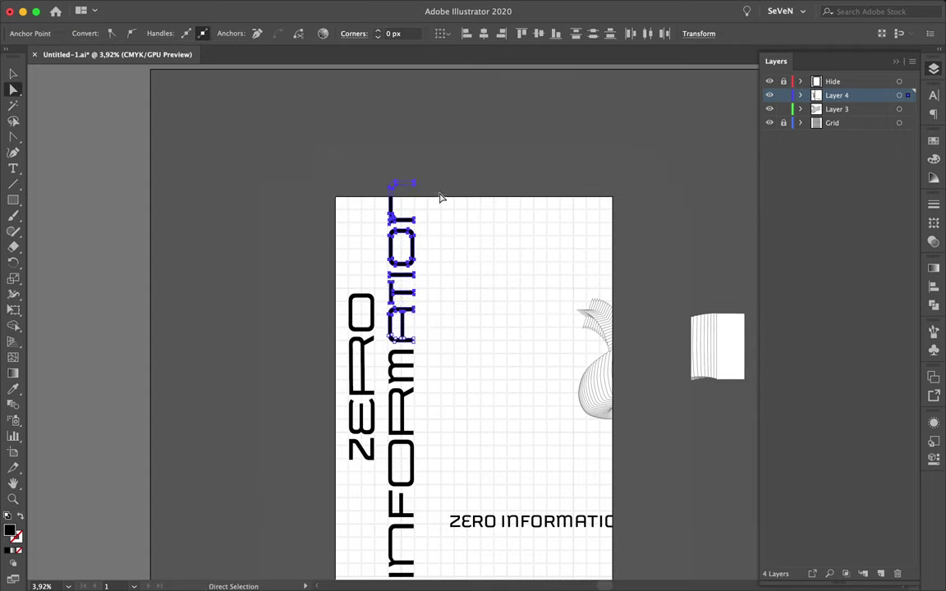
Step: Adjust the top letter's anchor points and nudge a piece of the column into place
{"action": "left_click_drag", "start_coordinate": [439, 198], "coordinate": [383, 200]}
{"action": "scroll", "coordinate": [382, 200], "scroll_direction": "down", "scroll_amount": 2}
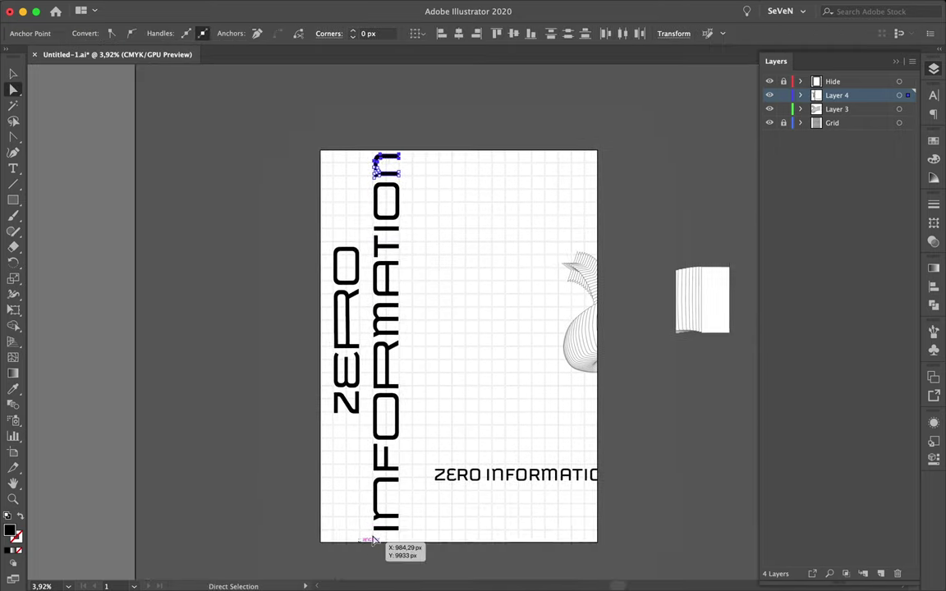
{"action": "key", "text": "v"}
{"action": "left_click_drag", "start_coordinate": [400, 386], "coordinate": [395, 396]}
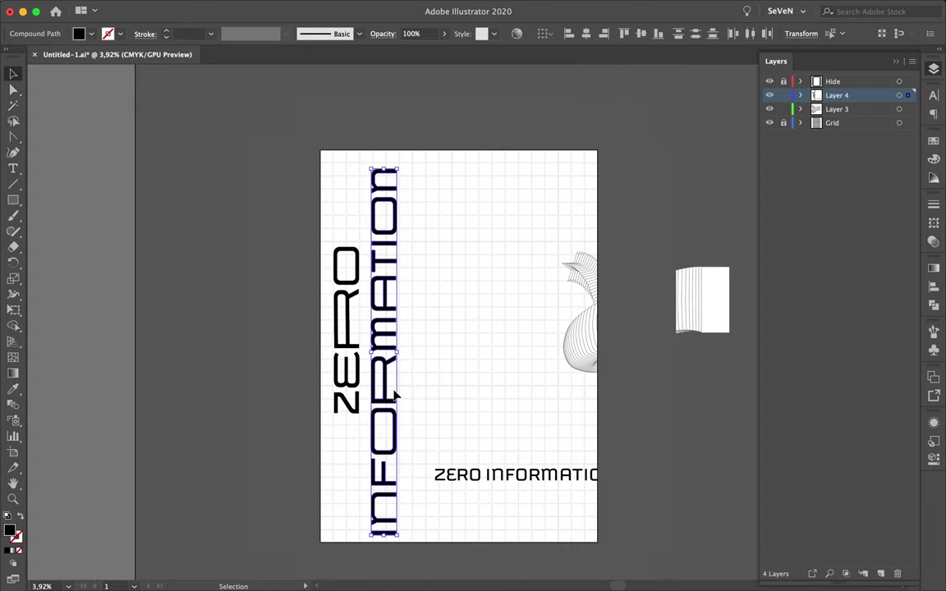
{"action": "scroll", "coordinate": [385, 380], "scroll_direction": "up", "scroll_amount": 3}
{"action": "scroll", "coordinate": [385, 379], "scroll_direction": "down", "scroll_amount": 3}
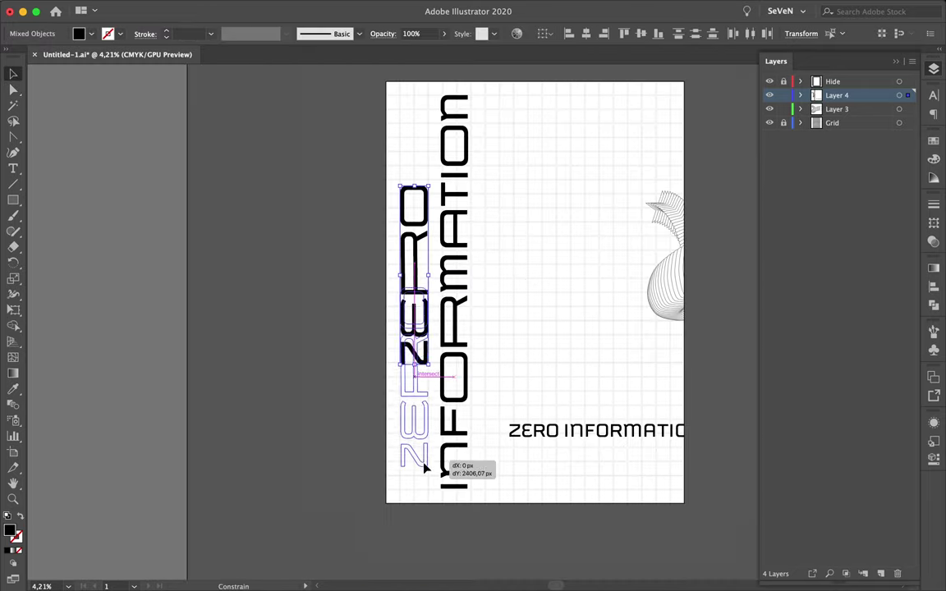
Step: Duplicate ZERO into a ZERO ZERO column at the page top and bring the ribbon onto the page
{"action": "mouse_move", "coordinate": [420, 285]}
{"action": "left_mouse_down"}
{"action": "mouse_move", "coordinate": [421, 419]}
{"action": "mouse_move", "coordinate": [408, 220]}
{"action": "left_mouse_up"}
{"action": "left_click", "coordinate": [503, 208]}
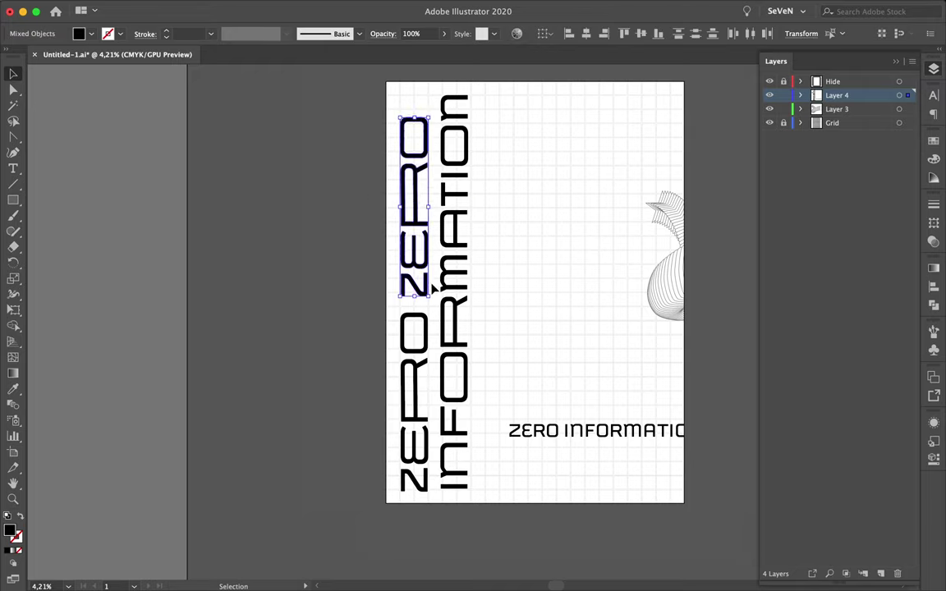
{"action": "left_click_drag", "start_coordinate": [433, 288], "coordinate": [432, 267]}
{"action": "left_click", "coordinate": [502, 253]}
{"action": "left_click_drag", "start_coordinate": [510, 291], "coordinate": [503, 289]}
Step: Give the ribbon blend's end rectangle a white fill and heavier outline in isolation mode
{"action": "left_click", "coordinate": [575, 435]}
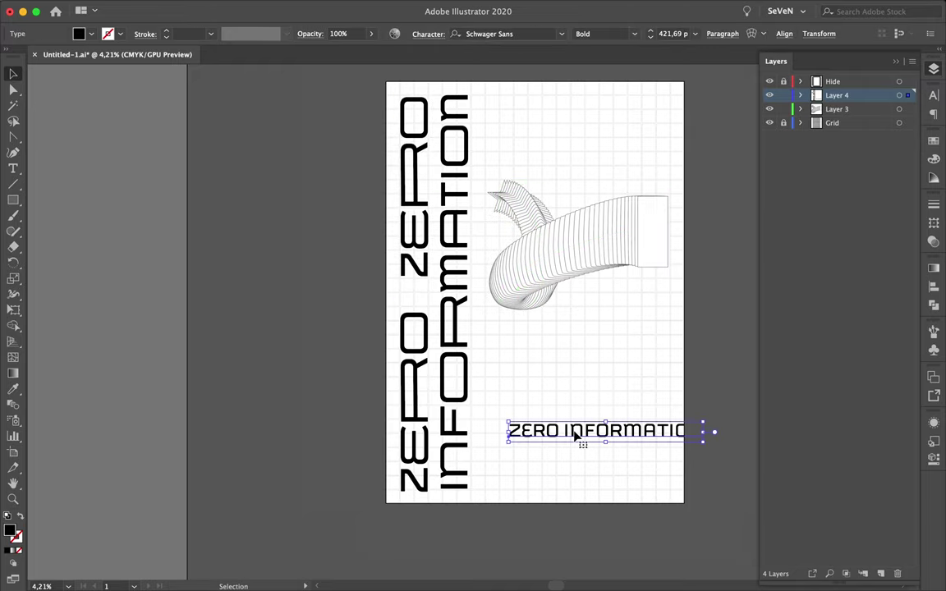
{"action": "scroll", "coordinate": [575, 374], "scroll_direction": "up", "scroll_amount": 1}
{"action": "double_click", "coordinate": [680, 184]}
{"action": "left_click", "coordinate": [167, 34]}
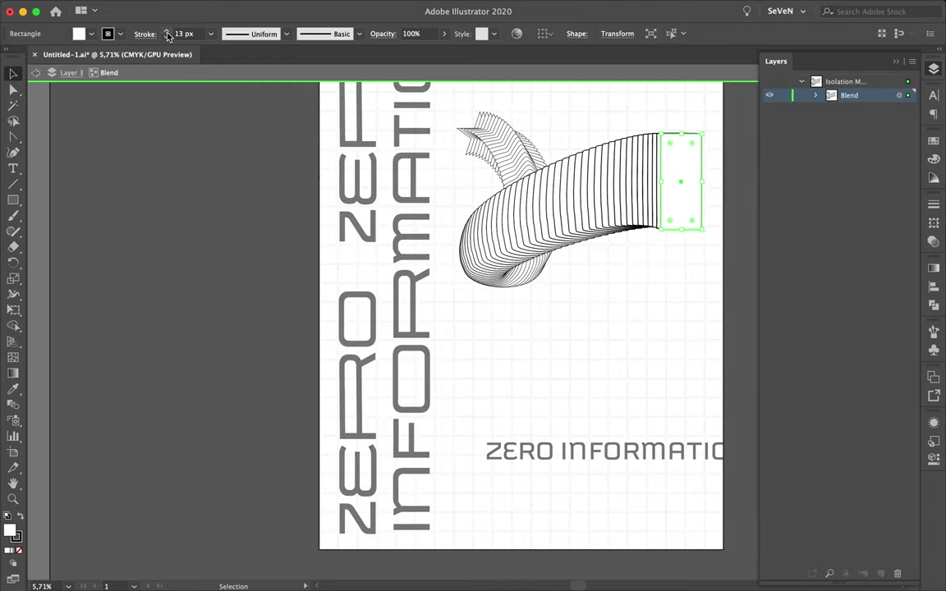
{"action": "double_click", "coordinate": [583, 277]}
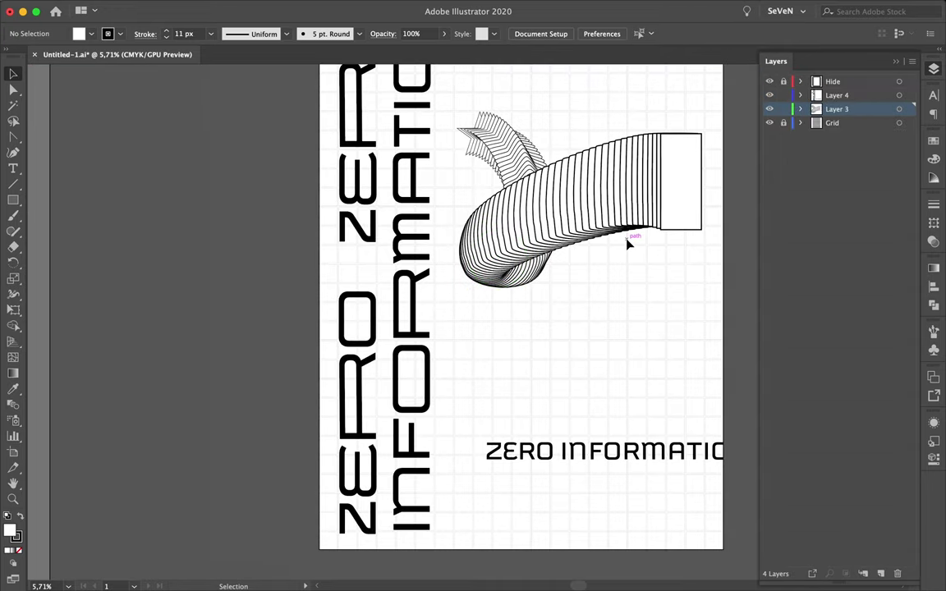
Step: Reshape the grid cell below the Z
{"action": "scroll", "coordinate": [359, 268], "scroll_direction": "up", "scroll_amount": 3}
{"action": "scroll", "coordinate": [429, 281], "scroll_direction": "up", "scroll_amount": 3}
{"action": "left_click_drag", "start_coordinate": [401, 263], "coordinate": [329, 197]}
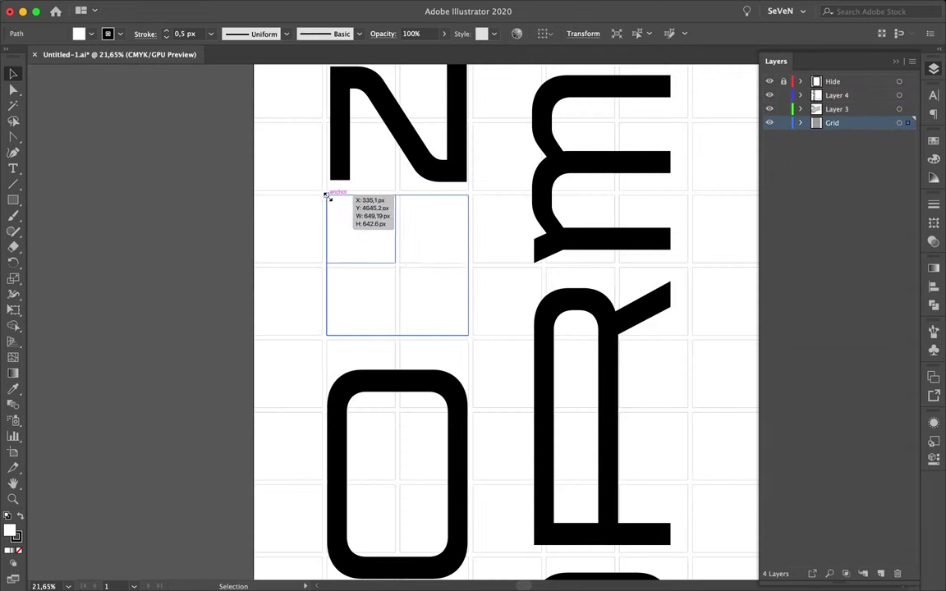
{"action": "scroll", "coordinate": [493, 214], "scroll_direction": "down", "scroll_amount": 3}
{"action": "scroll", "coordinate": [526, 328], "scroll_direction": "up", "scroll_amount": 3}
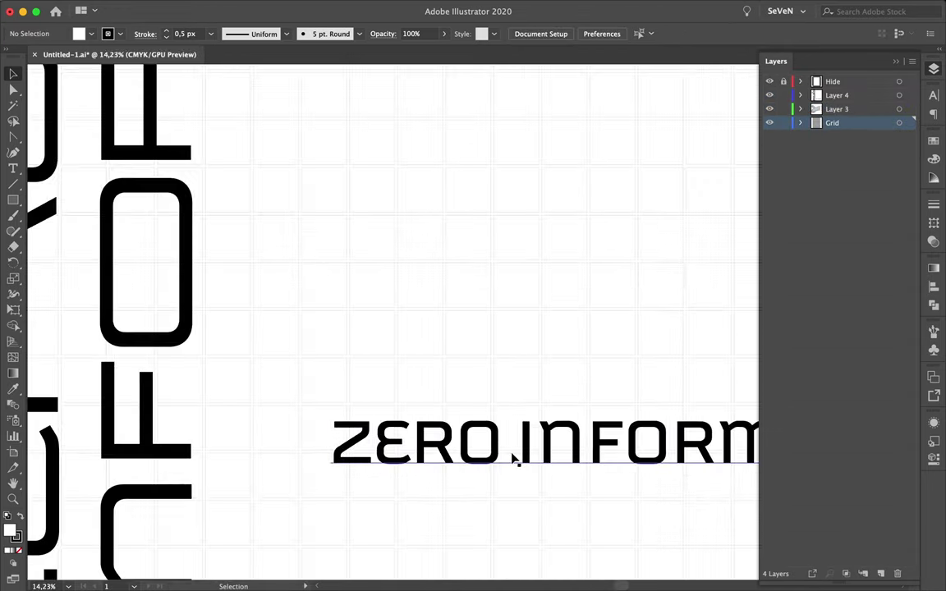
Step: Cut the word ZERO out of the bottom ZERO INFORMATION line as separate text
{"action": "double_click", "coordinate": [509, 448]}
{"action": "key", "text": "BackSpace"}
{"action": "key", "text": "Escape"}
{"action": "scroll", "coordinate": [481, 312], "scroll_direction": "up", "scroll_amount": 3}
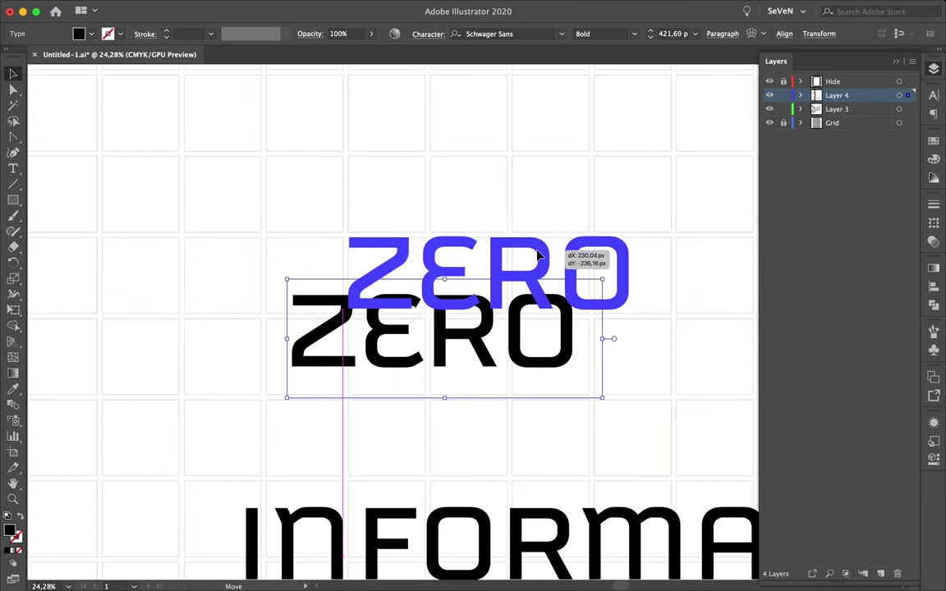
Step: Move ZERO into the top grid cell, expand it to shapes, and put a black rectangle behind it
{"action": "mouse_move", "coordinate": [481, 312]}
{"action": "left_mouse_down"}
{"action": "mouse_move", "coordinate": [392, 211]}
{"action": "mouse_move", "coordinate": [407, 196]}
{"action": "left_mouse_up"}
{"action": "left_click", "coordinate": [161, 7]}
{"action": "left_click", "coordinate": [168, 150]}
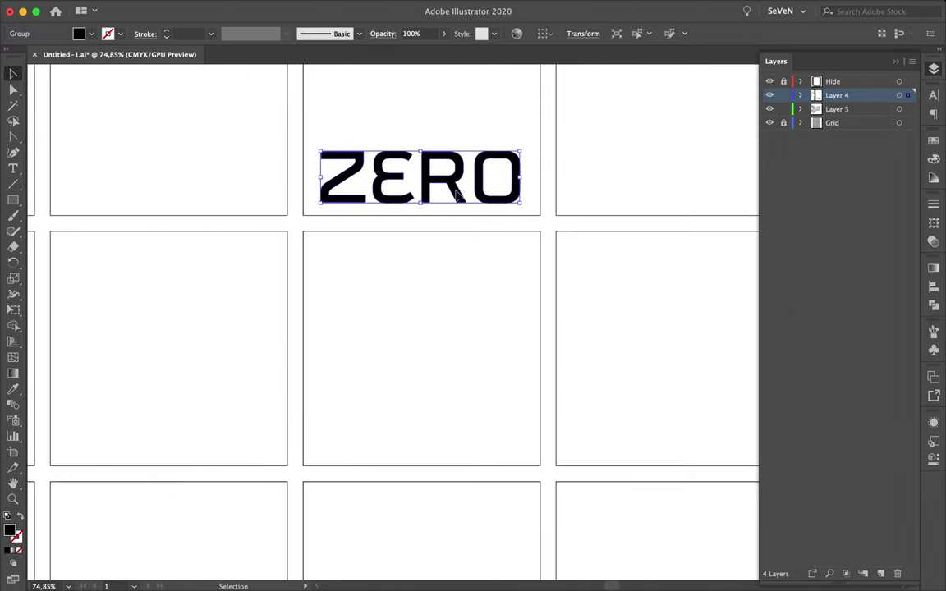
{"action": "left_click", "coordinate": [345, 113]}
{"action": "left_click_drag", "start_coordinate": [470, 200], "coordinate": [541, 204]}
{"action": "right_click", "coordinate": [523, 175]}
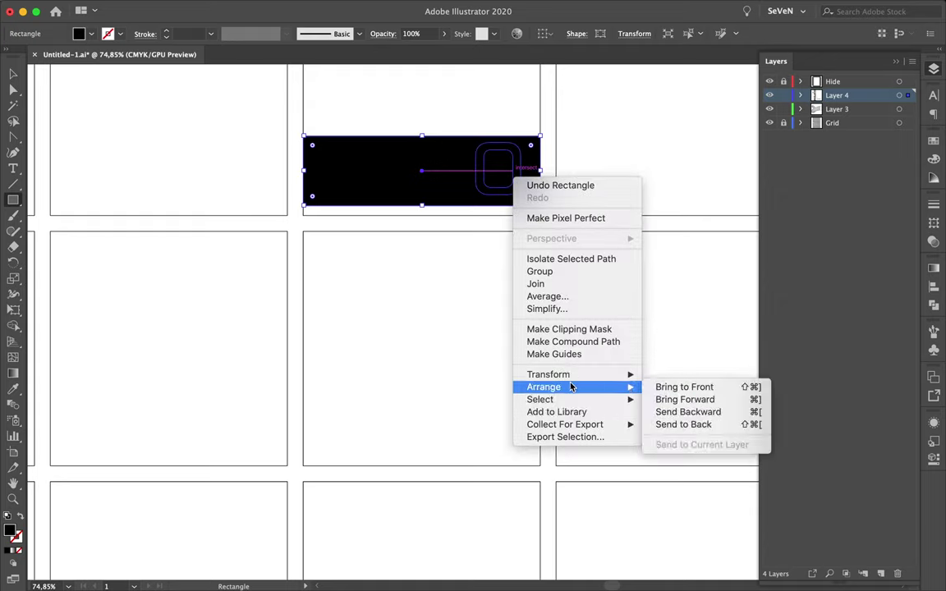
{"action": "left_click", "coordinate": [698, 422]}
Step: Fill the ZERO lettering orange using the Color Picker and begin saving it as a new swatch
{"action": "key", "text": "v"}
{"action": "left_click", "coordinate": [511, 186]}
{"action": "left_click", "coordinate": [935, 142]}
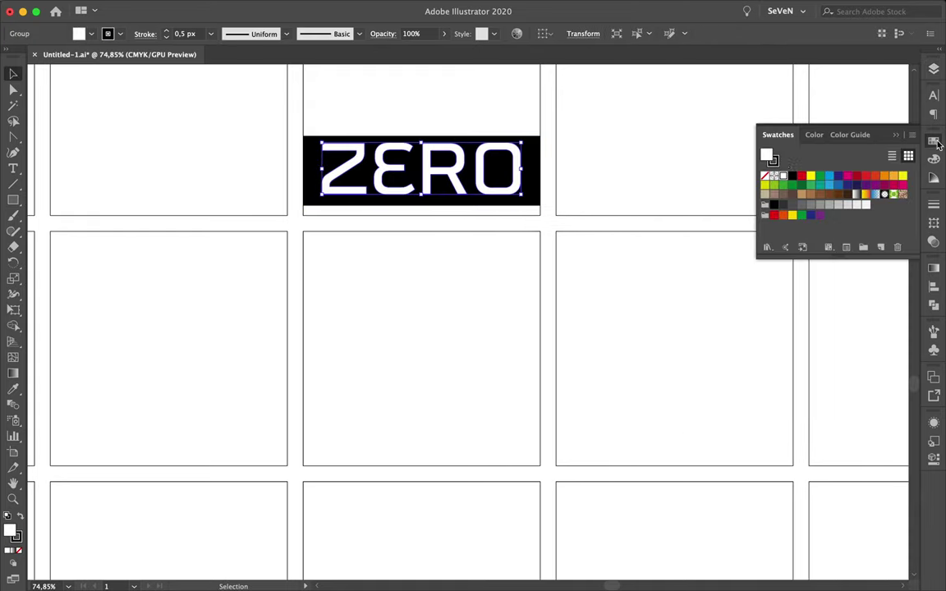
{"action": "key", "text": "Delete"}
{"action": "key", "text": "super+z"}
{"action": "left_click", "coordinate": [898, 247]}
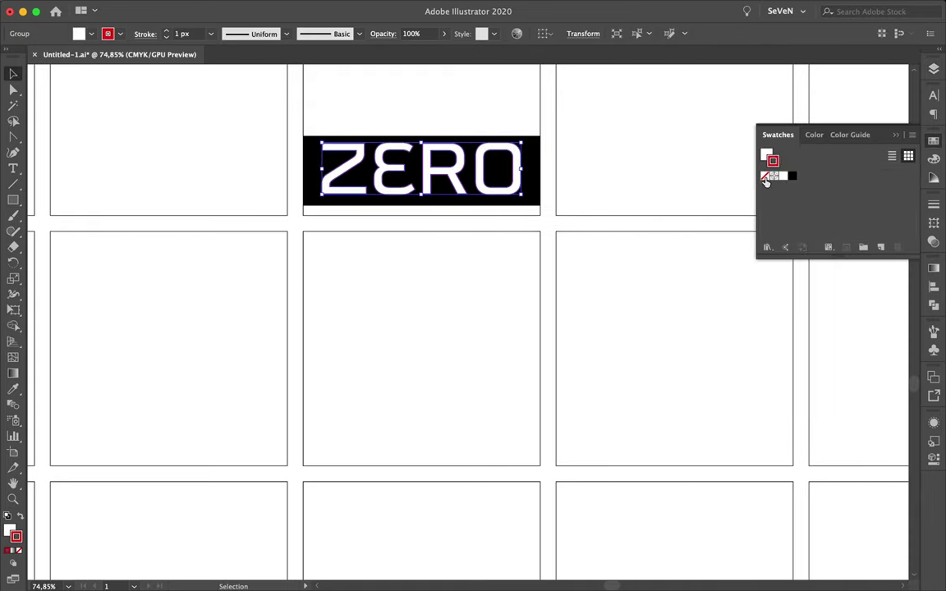
{"action": "double_click", "coordinate": [767, 157]}
{"action": "mouse_move", "coordinate": [793, 492]}
{"action": "left_mouse_down"}
{"action": "mouse_move", "coordinate": [793, 459]}
{"action": "mouse_move", "coordinate": [793, 534]}
{"action": "left_mouse_up"}
{"action": "left_click", "coordinate": [928, 389]}
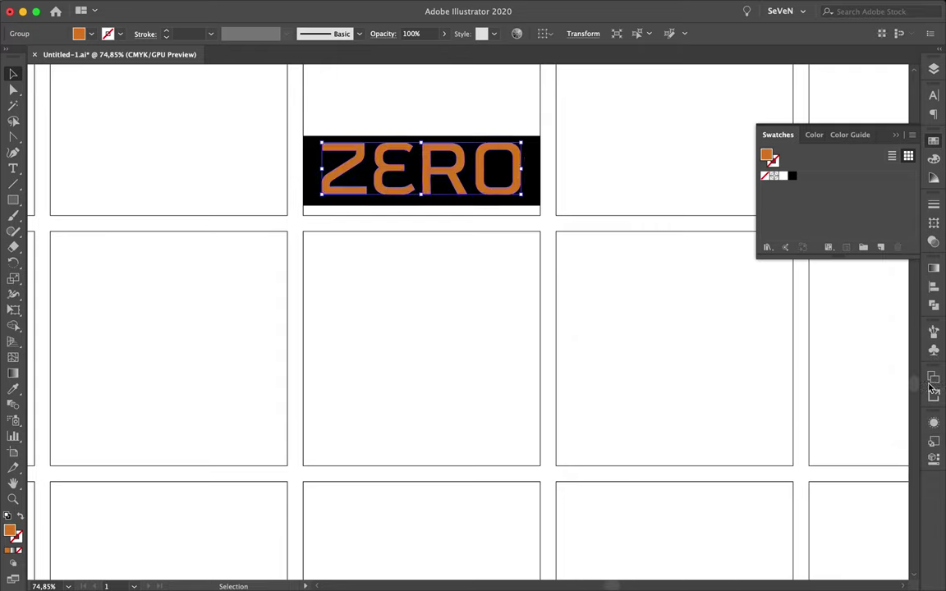
{"action": "left_click", "coordinate": [433, 152]}
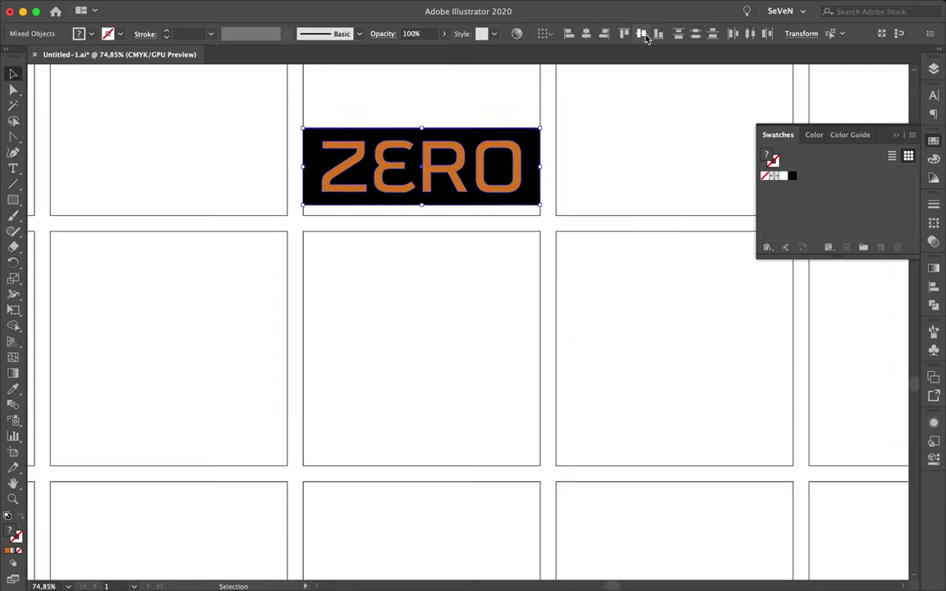
{"action": "left_click", "coordinate": [882, 247]}
Step: Add the orange swatch and give the black rectangle a 10 px orange frame
{"action": "left_click", "coordinate": [542, 400]}
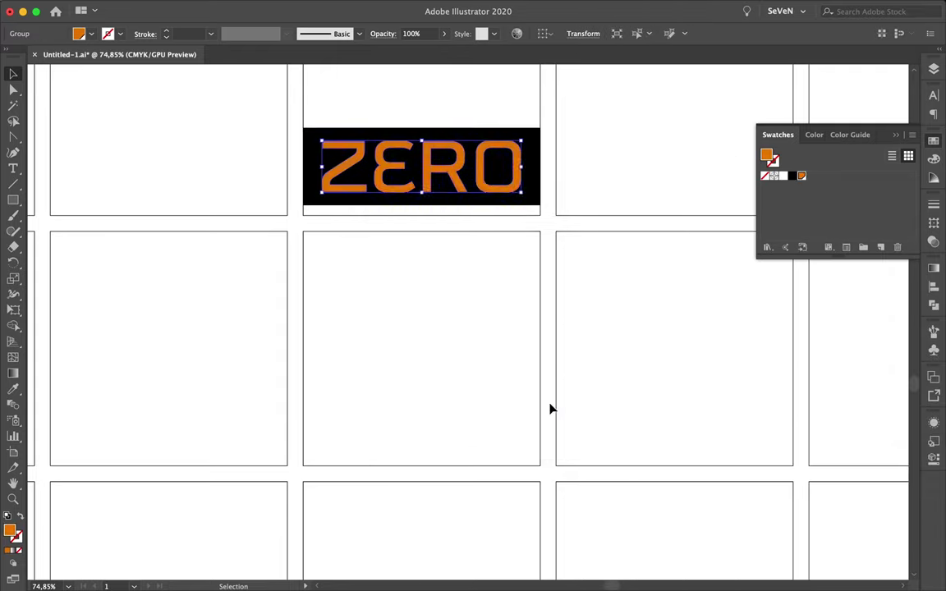
{"action": "left_click", "coordinate": [485, 150]}
{"action": "left_click", "coordinate": [934, 205]}
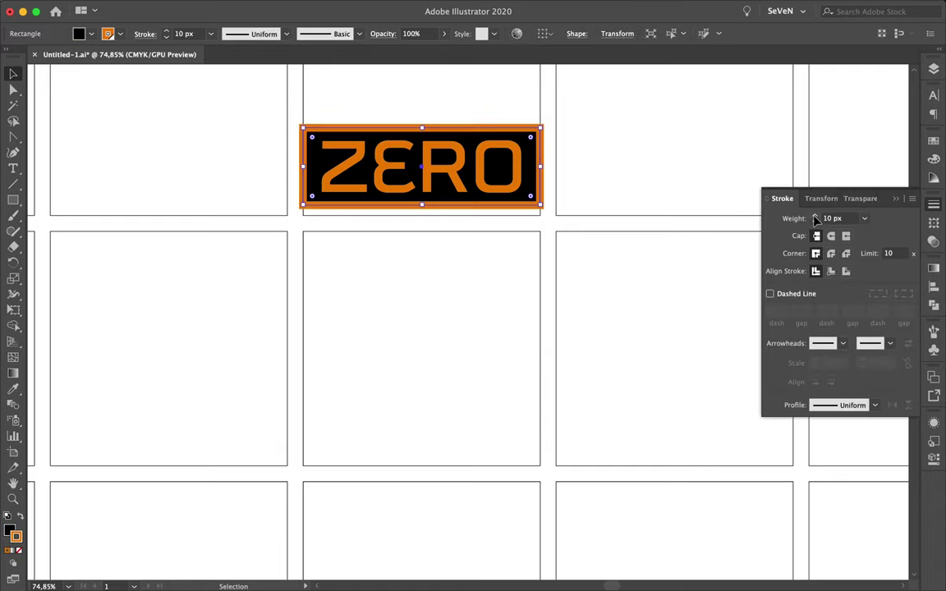
{"action": "left_click", "coordinate": [433, 180], "text": "shift"}
Step: Copy the badge downward and recolour the copies with white backgrounds and orange or black lettering
{"action": "mouse_move", "coordinate": [433, 179]}
{"action": "left_mouse_down"}
{"action": "mouse_move", "coordinate": [433, 277]}
{"action": "mouse_move", "coordinate": [481, 367]}
{"action": "mouse_move", "coordinate": [484, 477]}
{"action": "left_mouse_up"}
{"action": "key", "text": "i"}
{"action": "left_click", "coordinate": [933, 139]}
{"action": "left_click", "coordinate": [481, 270], "text": "shift"}
{"action": "left_click", "coordinate": [784, 176]}
{"action": "left_click", "coordinate": [427, 453]}
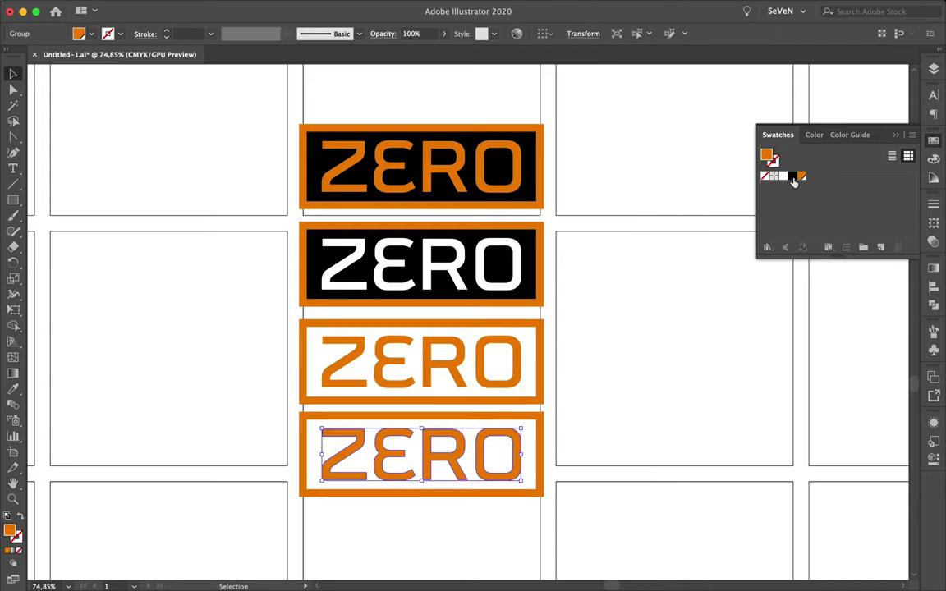
{"action": "left_click", "coordinate": [793, 176]}
{"action": "scroll", "coordinate": [433, 370], "scroll_direction": "down", "scroll_amount": 1}
Step: Add a fifth badge with a black frame and orange lettering
{"action": "left_click_drag", "start_coordinate": [495, 416], "coordinate": [495, 514]}
{"action": "left_click", "coordinate": [547, 517]}
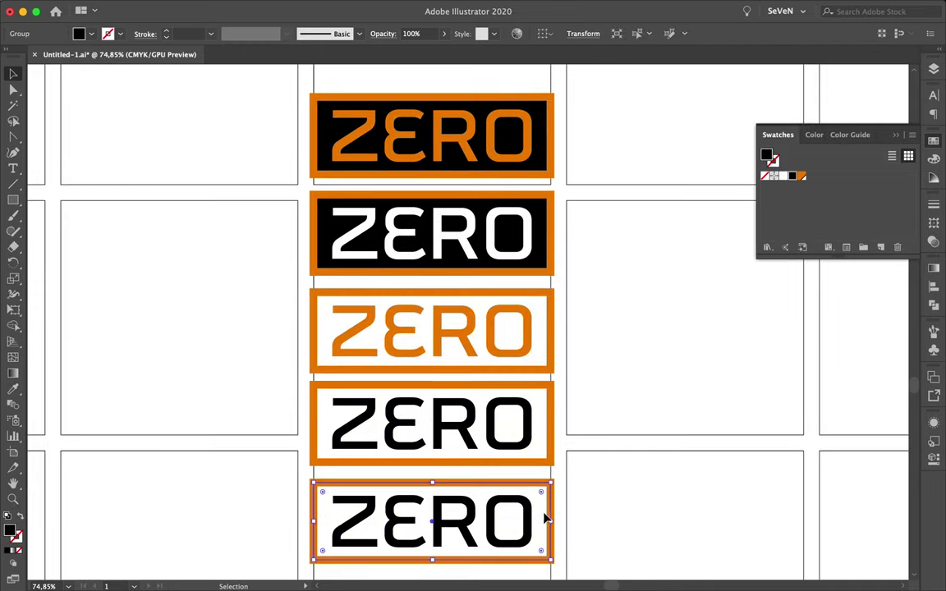
{"action": "left_click", "coordinate": [793, 175]}
{"action": "left_click", "coordinate": [475, 454]}
{"action": "left_click", "coordinate": [802, 178]}
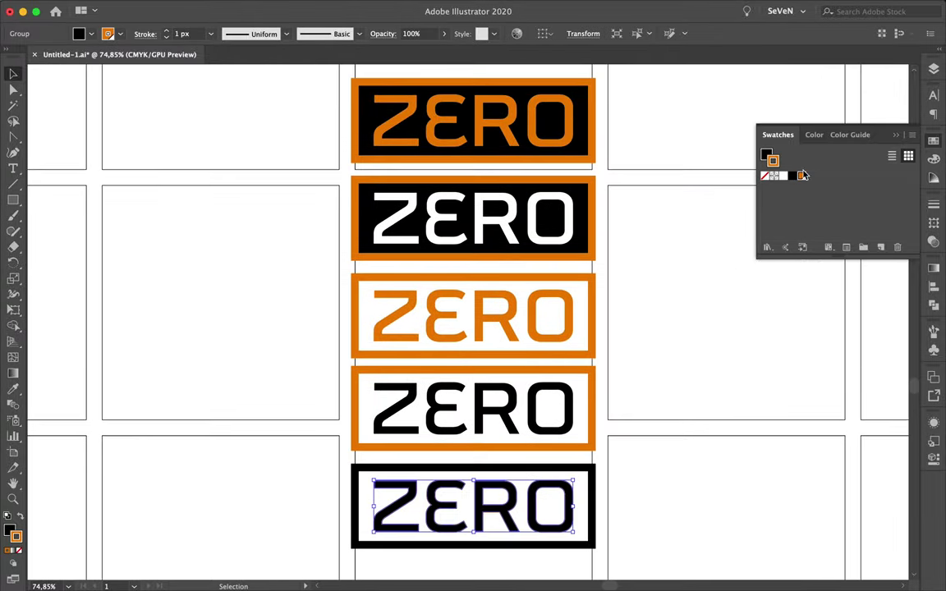
{"action": "scroll", "coordinate": [655, 364], "scroll_direction": "down", "scroll_amount": 2}
Step: Add a sixth badge with an orange background and a seventh with recoloured lettering
{"action": "left_click_drag", "start_coordinate": [575, 473], "coordinate": [613, 539]}
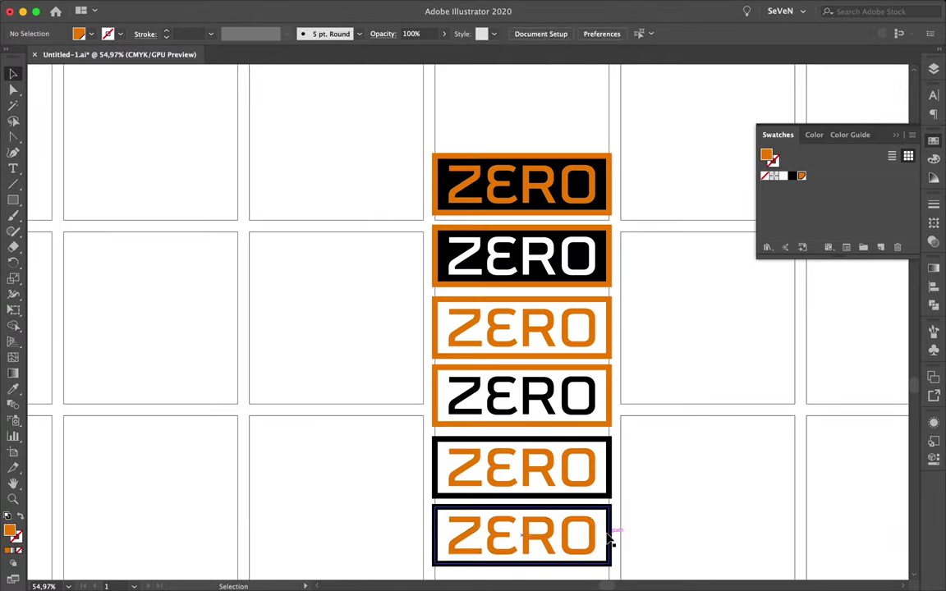
{"action": "left_click", "coordinate": [802, 177]}
{"action": "scroll", "coordinate": [647, 391], "scroll_direction": "down", "scroll_amount": 3}
{"action": "left_click_drag", "start_coordinate": [559, 400], "coordinate": [559, 468]}
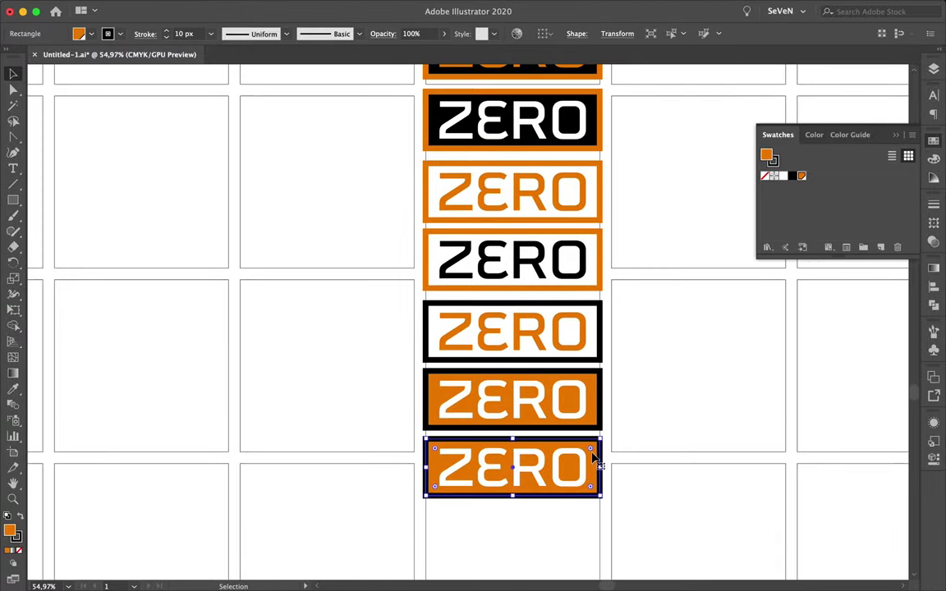
{"action": "left_click", "coordinate": [509, 468]}
{"action": "left_click", "coordinate": [793, 176]}
{"action": "left_click", "coordinate": [716, 303]}
Step: Move the loose INFORMATION text lower and change its wording to 21
{"action": "scroll", "coordinate": [717, 302], "scroll_direction": "down", "scroll_amount": 5}
{"action": "scroll", "coordinate": [598, 312], "scroll_direction": "up", "scroll_amount": 3}
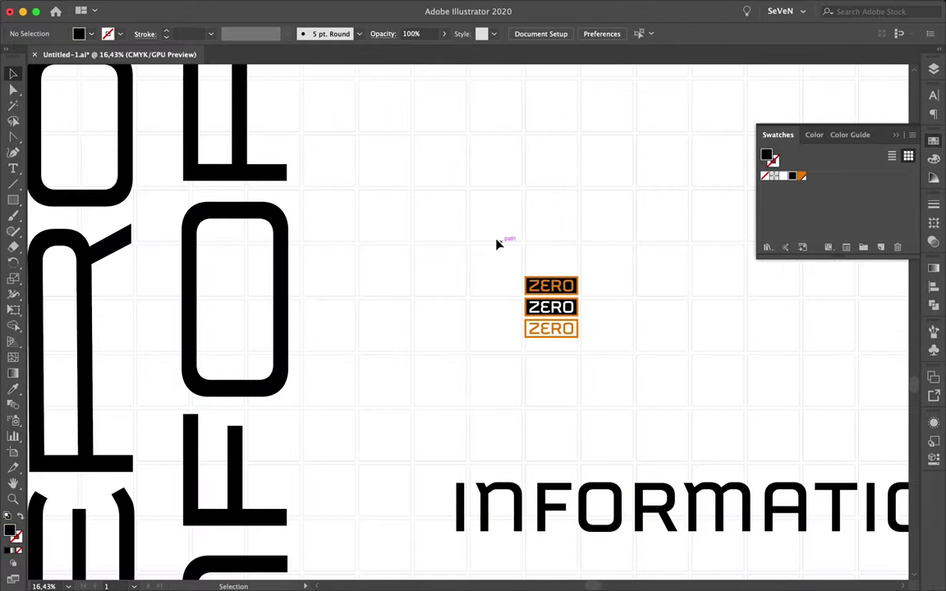
{"action": "scroll", "coordinate": [533, 309], "scroll_direction": "down", "scroll_amount": 1}
{"action": "scroll", "coordinate": [533, 309], "scroll_direction": "down", "scroll_amount": 2}
{"action": "left_click_drag", "start_coordinate": [641, 419], "coordinate": [575, 479]}
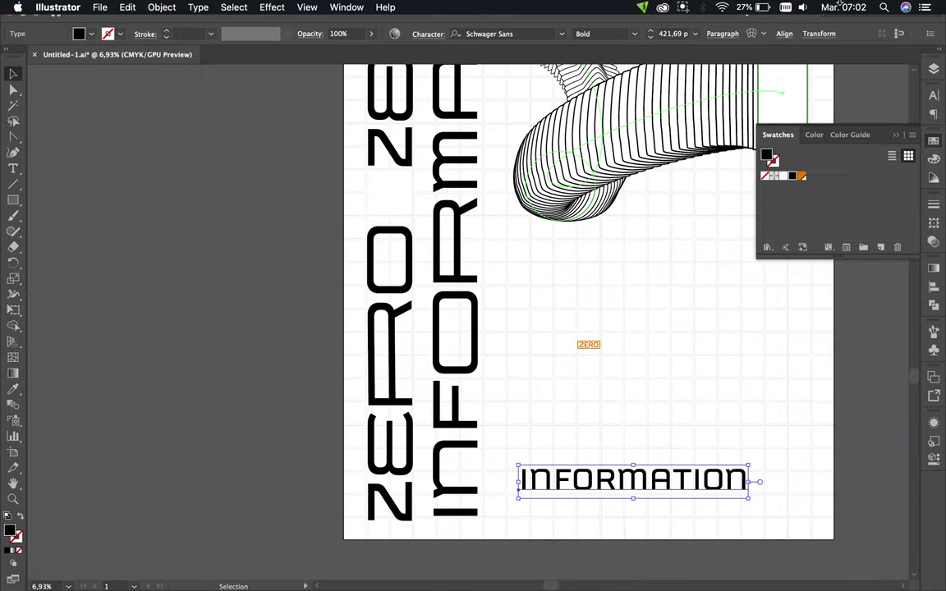
{"action": "double_click", "coordinate": [575, 479]}
{"action": "type", "text": "21"}
{"action": "key", "text": "Escape"}
{"action": "key", "text": "ctrl+t"}
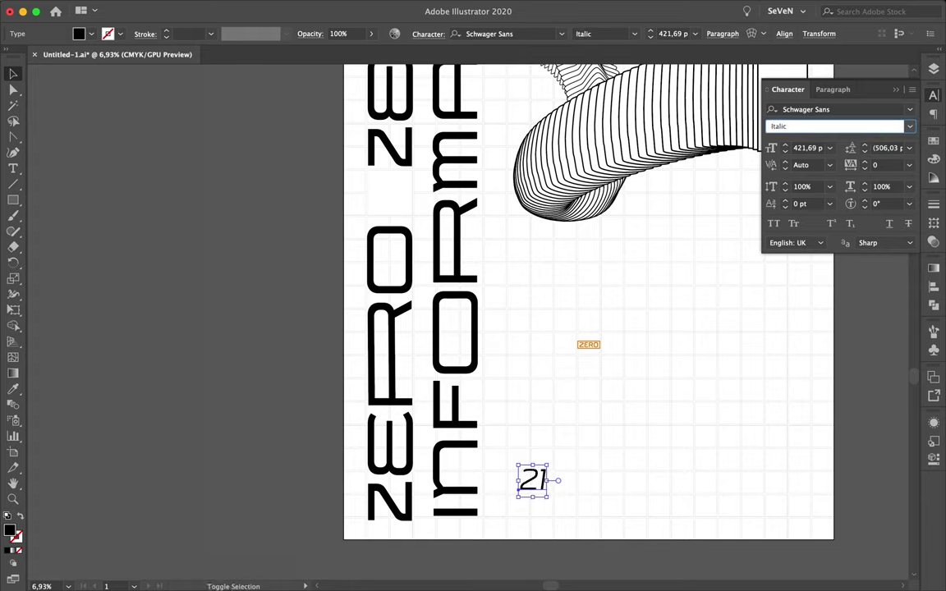
Step: Enlarge the 21 and shift it right of the vertical lettering
{"action": "scroll", "coordinate": [507, 435], "scroll_direction": "up", "scroll_amount": 2}
{"action": "scroll", "coordinate": [507, 435], "scroll_direction": "up", "scroll_amount": 2}
{"action": "key", "text": "Down"}
{"action": "key", "text": "ctrl+shift+o"}
{"action": "left_click_drag", "start_coordinate": [448, 403], "coordinate": [472, 404]}
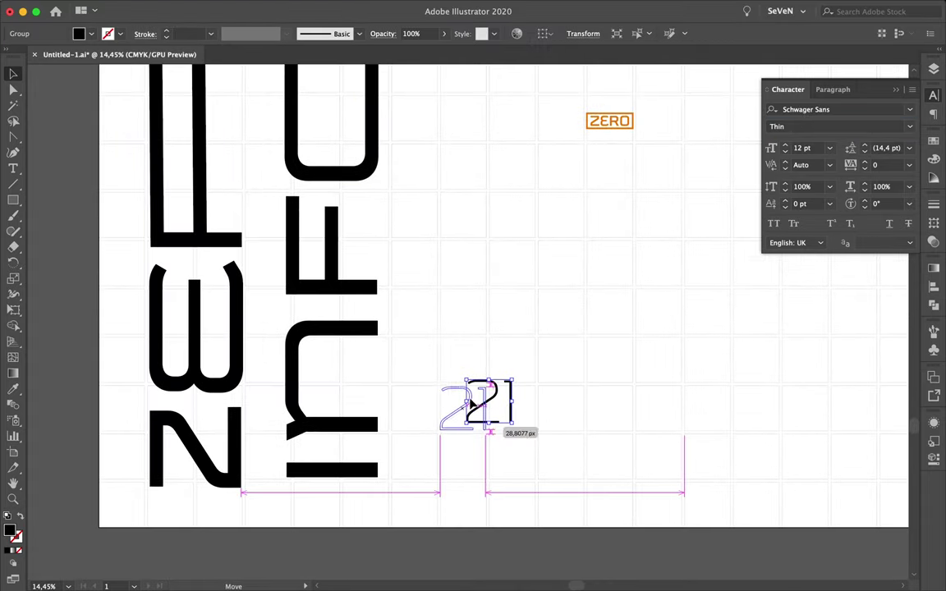
{"action": "left_click_drag", "start_coordinate": [544, 342], "coordinate": [547, 333]}
{"action": "left_click", "coordinate": [563, 349]}
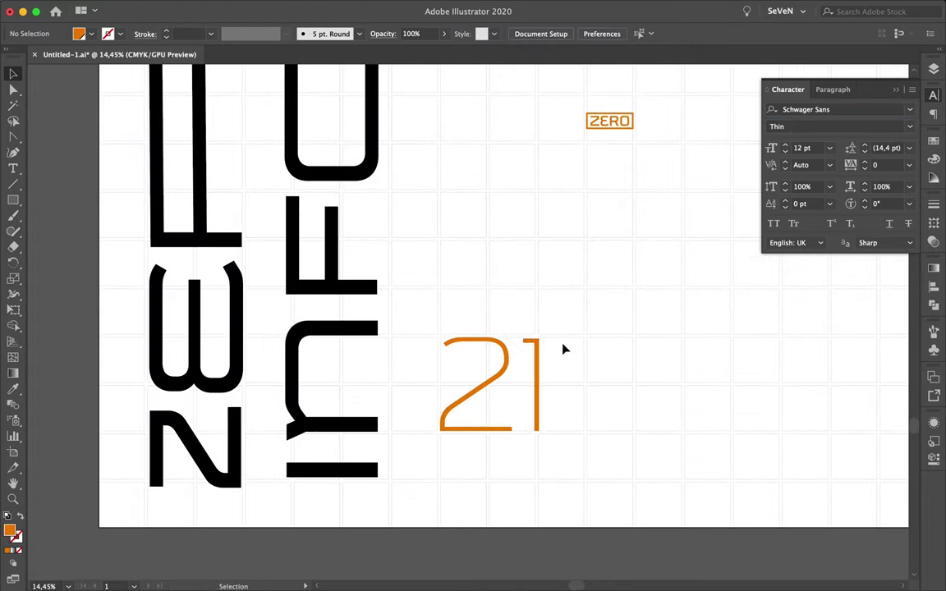
Step: Add the word APRIL, move it beneath 21 and give it a light italic style
{"action": "left_click", "coordinate": [708, 395]}
{"action": "type", "text": "APRIL"}
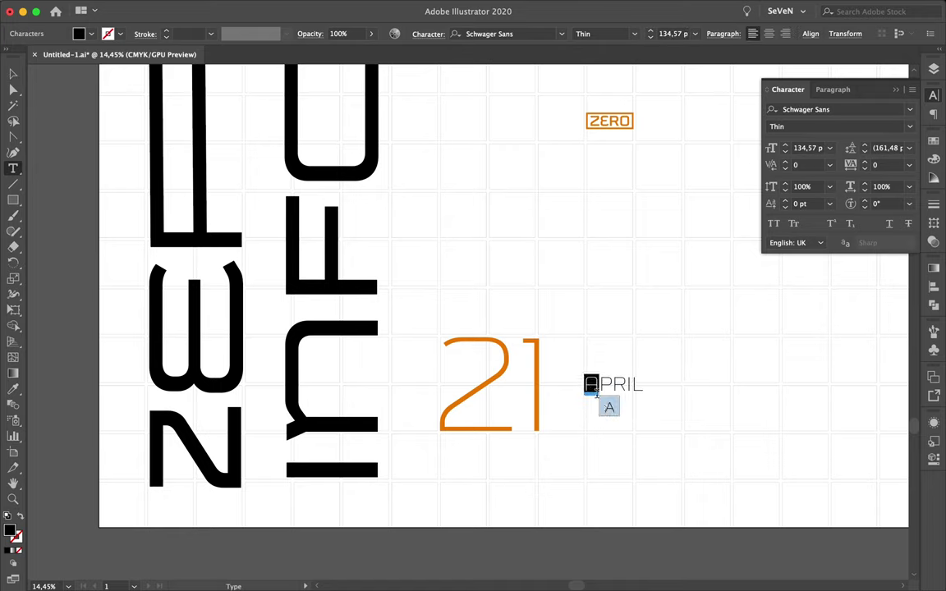
{"action": "key", "text": "Escape"}
{"action": "left_click_drag", "start_coordinate": [644, 394], "coordinate": [735, 444]}
{"action": "left_click_drag", "start_coordinate": [657, 411], "coordinate": [545, 528]}
{"action": "left_click", "coordinate": [493, 464]}
{"action": "key", "text": "Up"}
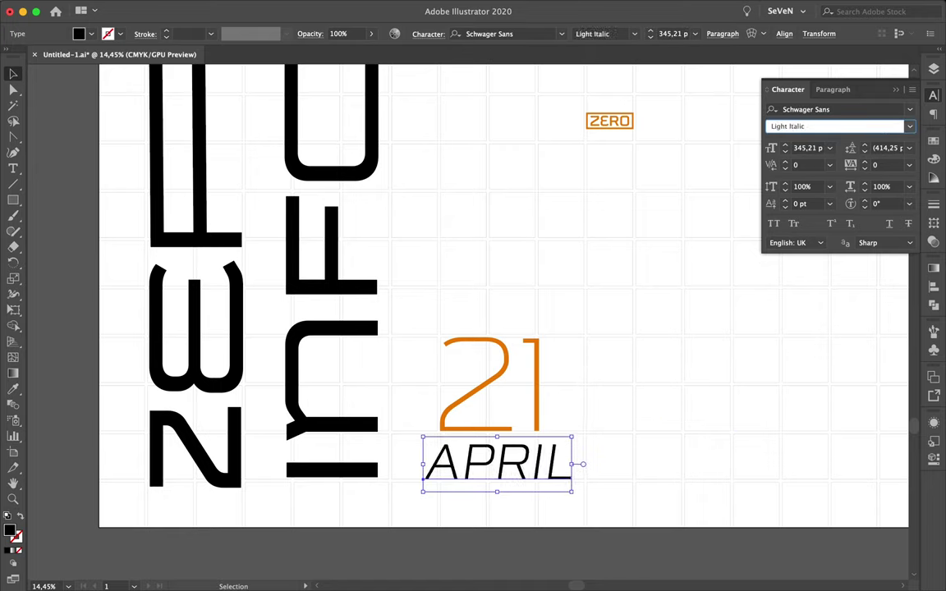
Step: Shrink and fine-tune APRIL under 21, then place a rotated copy right of 21
{"action": "left_click_drag", "start_coordinate": [583, 492], "coordinate": [565, 483]}
{"action": "left_click_drag", "start_coordinate": [493, 464], "coordinate": [497, 450]}
{"action": "mouse_move", "coordinate": [559, 475]}
{"action": "left_mouse_down"}
{"action": "mouse_move", "coordinate": [542, 469]}
{"action": "mouse_move", "coordinate": [554, 481]}
{"action": "left_mouse_up"}
{"action": "left_click", "coordinate": [583, 466]}
{"action": "left_click", "coordinate": [493, 453]}
{"action": "left_click", "coordinate": [591, 467]}
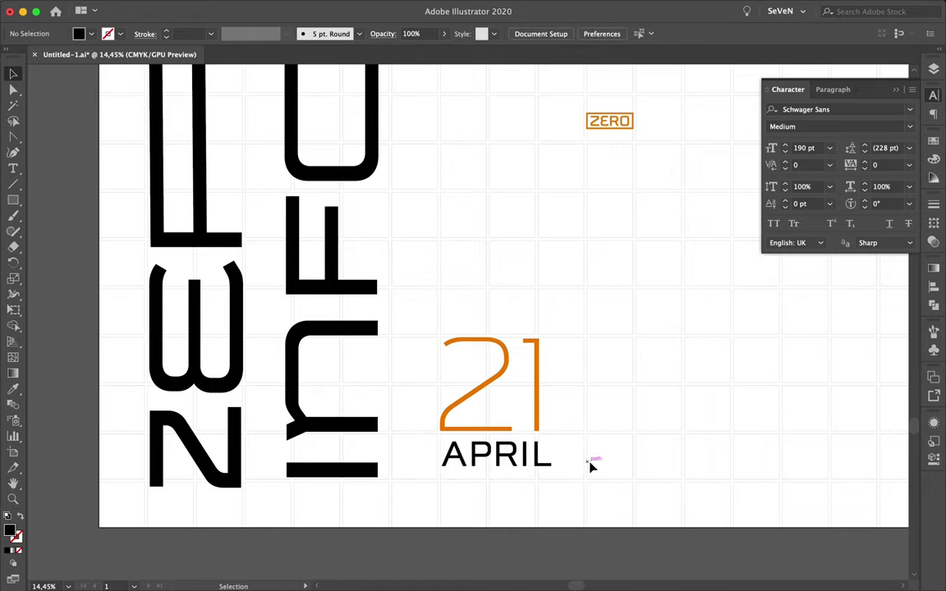
{"action": "mouse_move", "coordinate": [662, 347]}
{"action": "left_mouse_down"}
{"action": "mouse_move", "coordinate": [665, 361]}
{"action": "mouse_move", "coordinate": [624, 431]}
{"action": "left_mouse_up"}
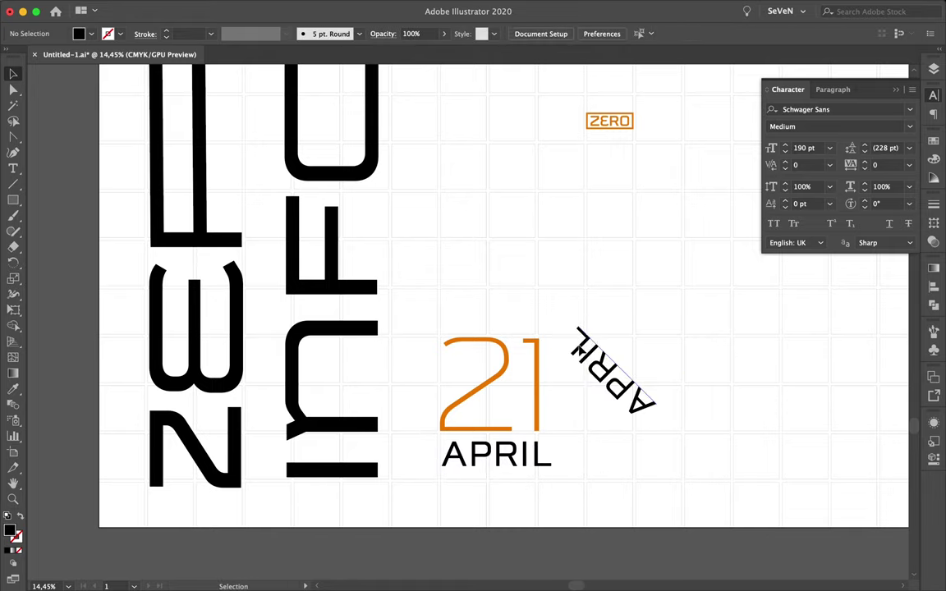
{"action": "double_click", "coordinate": [620, 382]}
Step: Finish the copy as APOLLO 2020, move it next to 21 and set it to 90 pt
{"action": "type", "text": "2020"}
{"action": "key", "text": "Escape"}
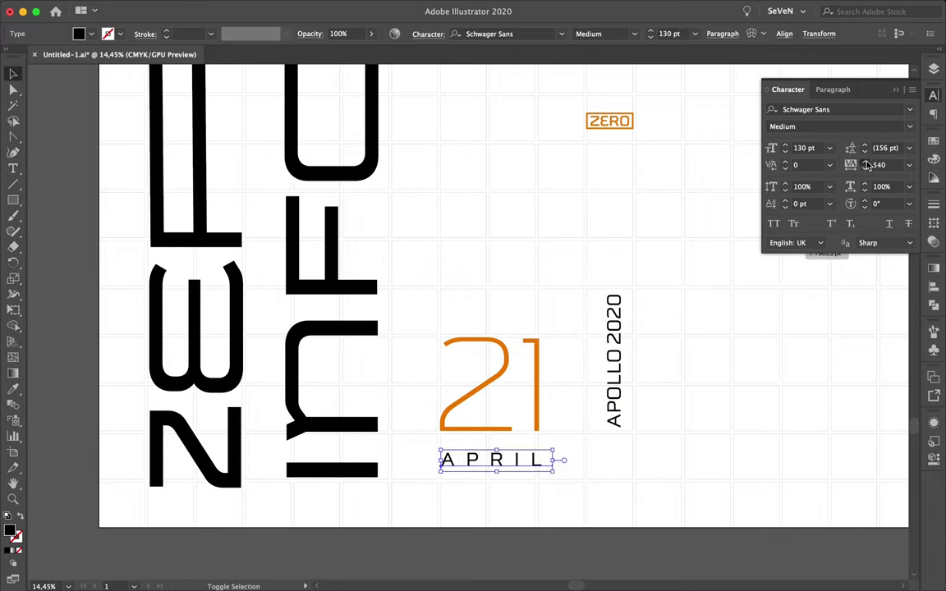
{"action": "left_click_drag", "start_coordinate": [614, 397], "coordinate": [559, 389]}
{"action": "double_click", "coordinate": [802, 148]}
{"action": "type", "text": "90"}
{"action": "key", "text": "Return"}
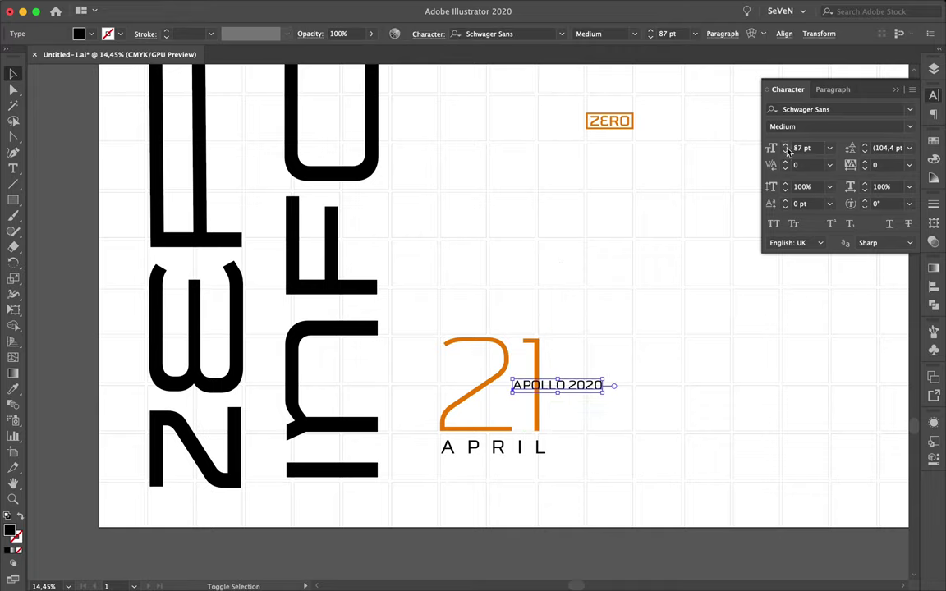
Step: Resize APOLLO 2020 to 190 pt beside 21's top and add a POSTER #477 line
{"action": "double_click", "coordinate": [802, 148]}
{"action": "type", "text": "190"}
{"action": "key", "text": "Return"}
{"action": "left_click_drag", "start_coordinate": [618, 388], "coordinate": [655, 402]}
{"action": "double_click", "coordinate": [744, 395]}
{"action": "type", "text": "POSTER #4"}
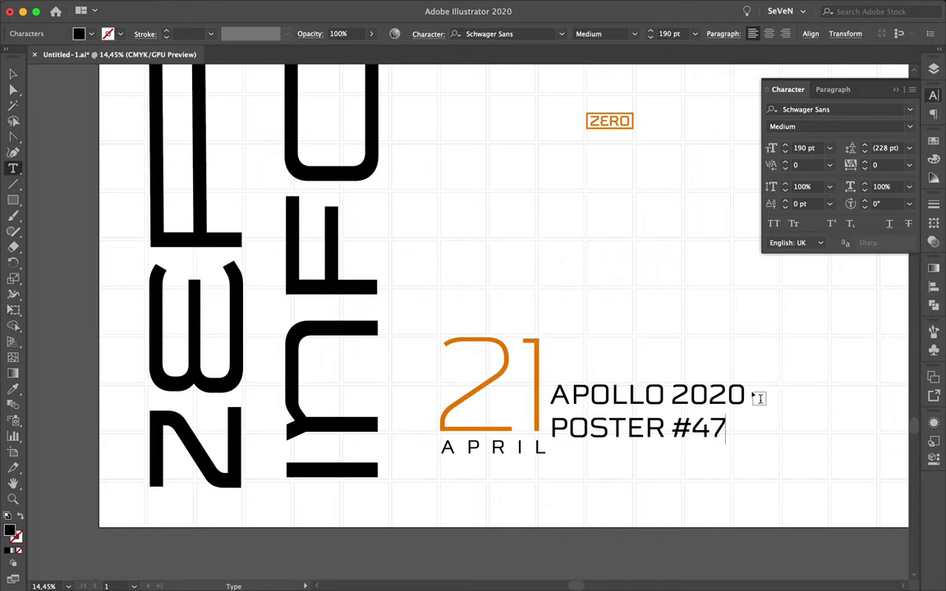
{"action": "type", "text": "7"}
{"action": "key", "text": "Escape"}
Step: Adjust the text block's line spacing and 190 pt size, then draw an artboard-sized rectangle
{"action": "left_click", "coordinate": [865, 153]}
{"action": "scroll", "coordinate": [658, 406], "scroll_direction": "up", "scroll_amount": 5}
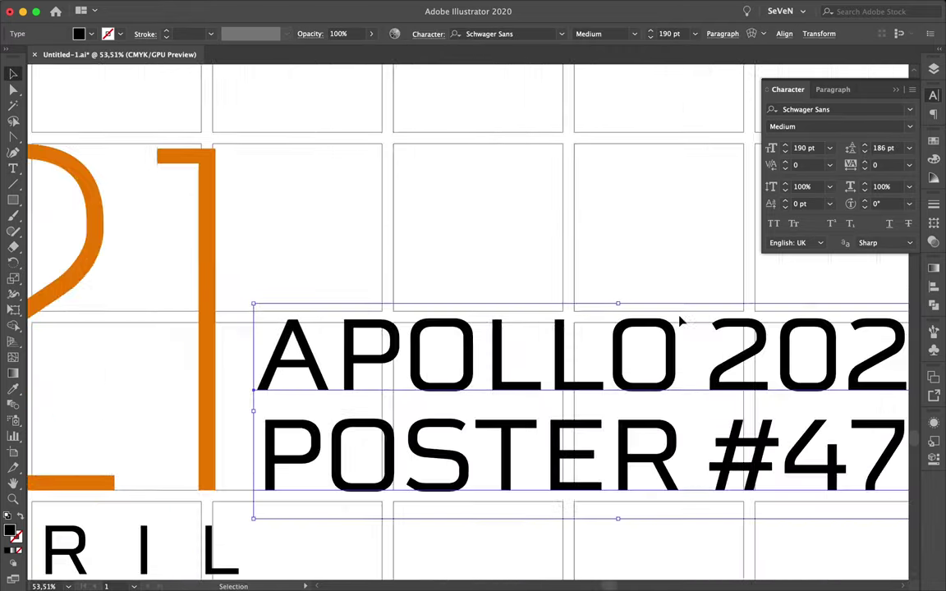
{"action": "double_click", "coordinate": [786, 151]}
{"action": "left_click", "coordinate": [786, 148]}
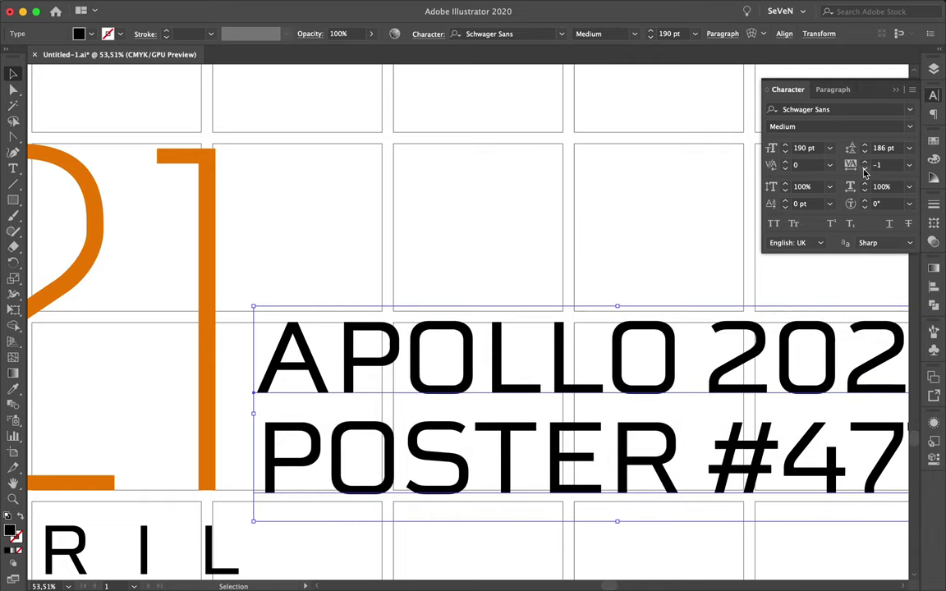
{"action": "left_click", "coordinate": [713, 190]}
{"action": "scroll", "coordinate": [713, 190], "scroll_direction": "down", "scroll_amount": 3}
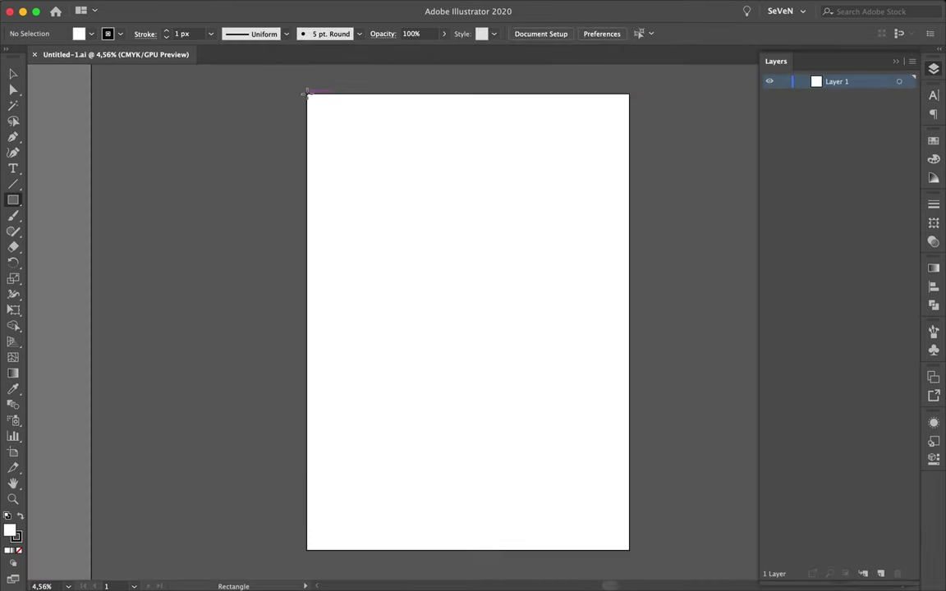
{"action": "left_click_drag", "start_coordinate": [307, 93], "coordinate": [630, 550]}
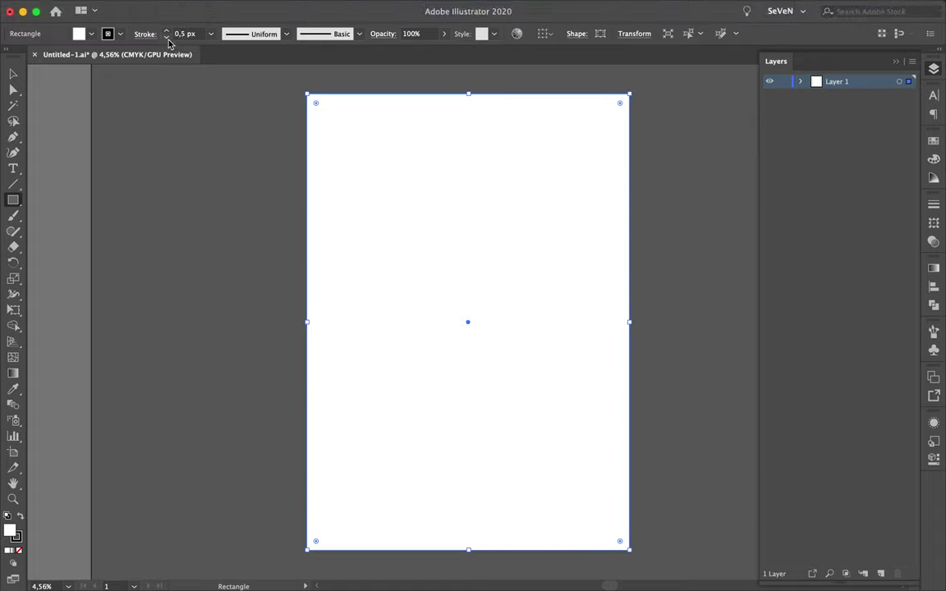
Step: Split the page rectangle into a 30-row, 21-column grid with 21 gutters
{"action": "left_click", "coordinate": [160, 8]}
{"action": "left_click", "coordinate": [270, 162]}
{"action": "left_click", "coordinate": [160, 8]}
{"action": "left_click", "coordinate": [316, 492]}
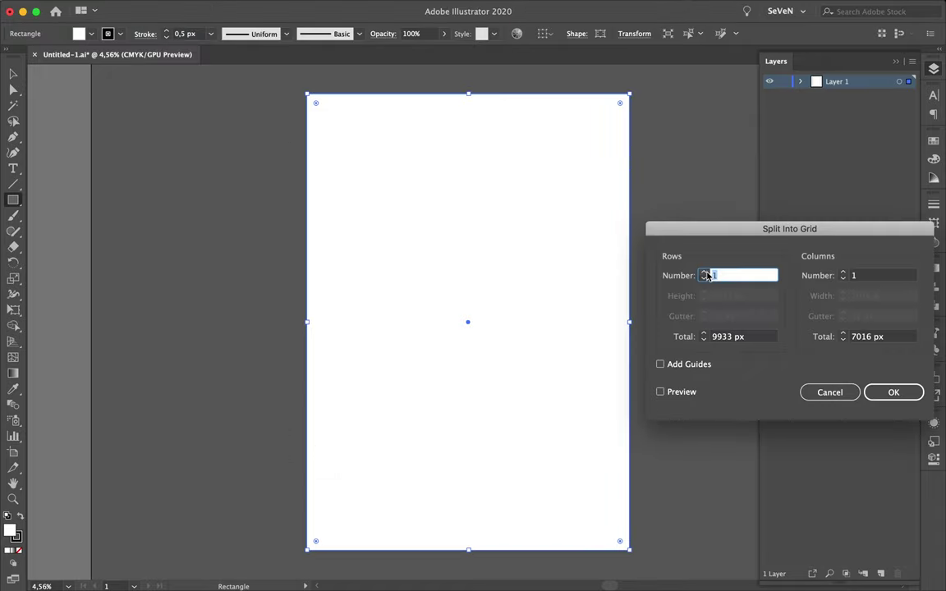
{"action": "type", "text": "21"}
{"action": "left_click", "coordinate": [660, 391]}
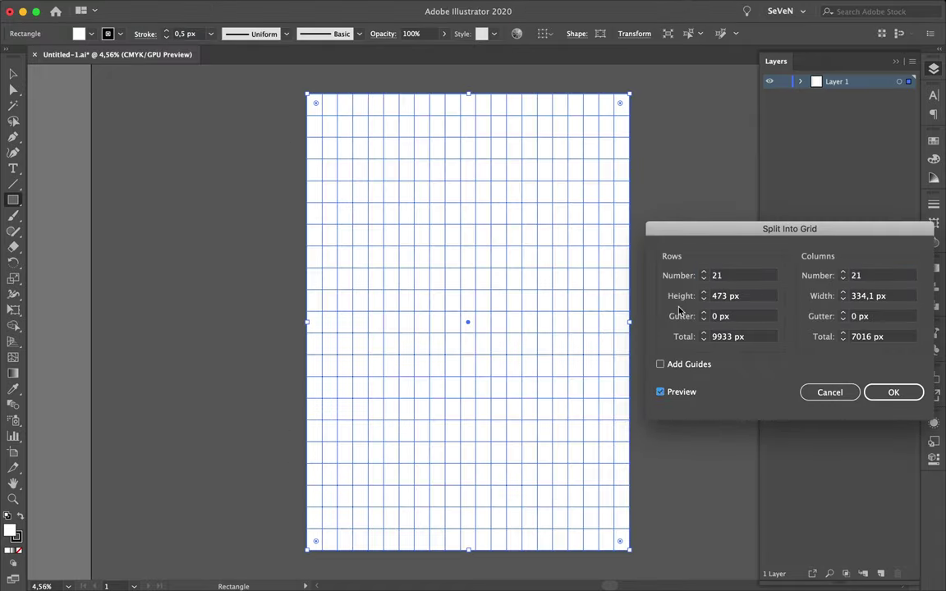
{"action": "double_click", "coordinate": [739, 276]}
{"action": "type", "text": "30"}
{"action": "double_click", "coordinate": [739, 316]}
{"action": "type", "text": "21"}
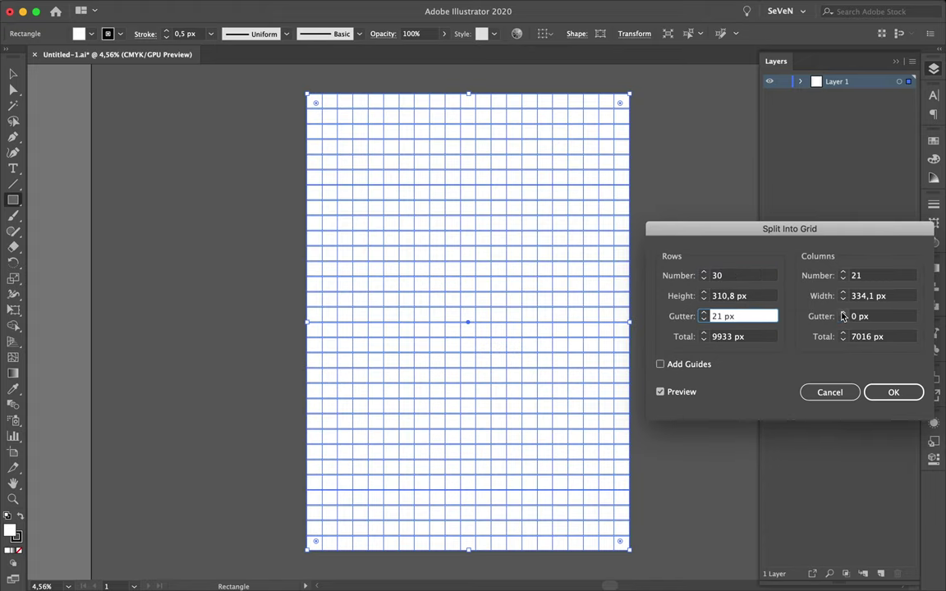
{"action": "double_click", "coordinate": [879, 316]}
{"action": "type", "text": "21"}
{"action": "left_click", "coordinate": [893, 392]}
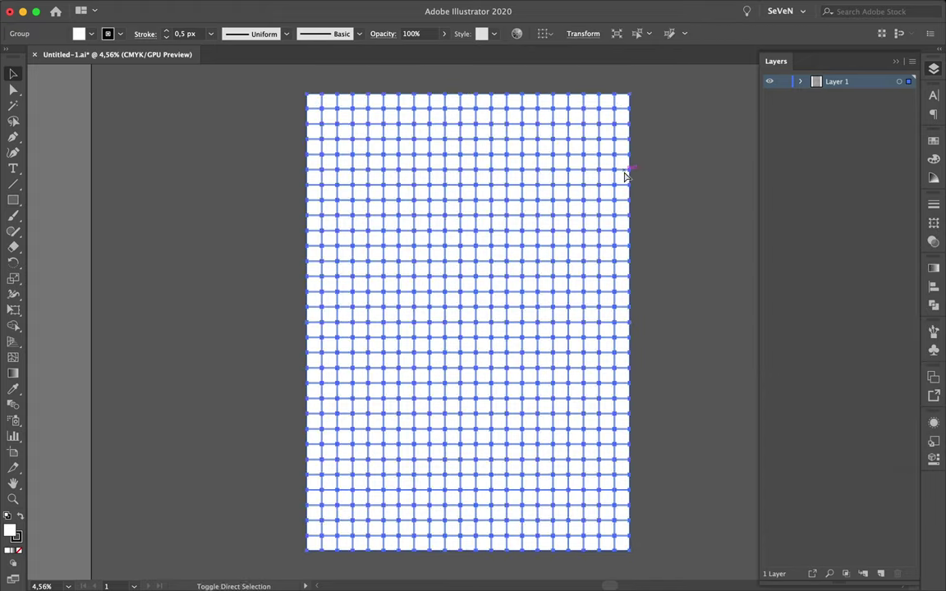
Step: Rename the layer Hide and cover the artboard's surroundings with rectangles sampled background grey
{"action": "double_click", "coordinate": [840, 81]}
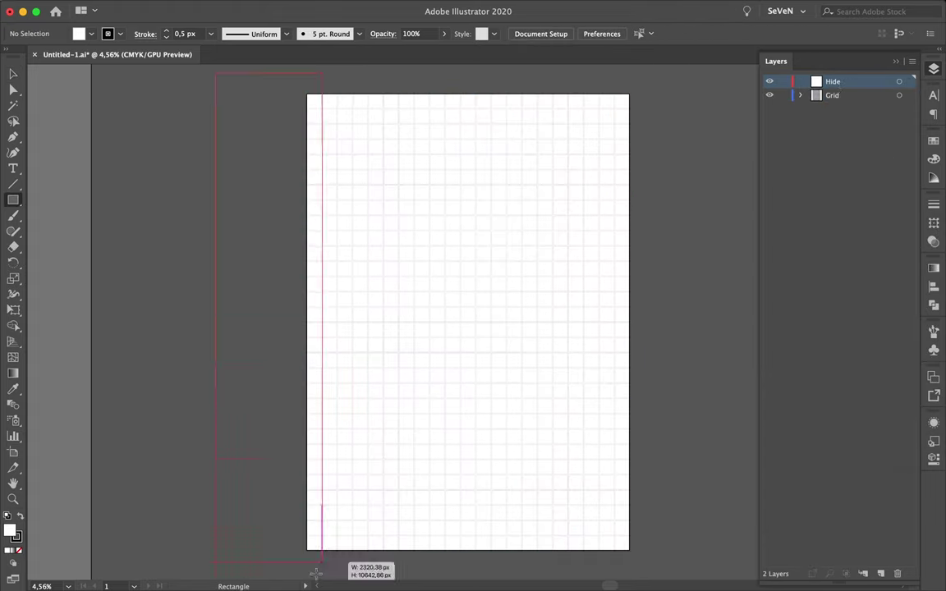
{"action": "left_click_drag", "start_coordinate": [316, 573], "coordinate": [307, 422]}
{"action": "left_click_drag", "start_coordinate": [632, 425], "coordinate": [721, 209]}
{"action": "left_click_drag", "start_coordinate": [693, 153], "coordinate": [276, 213]}
{"action": "key", "text": "i"}
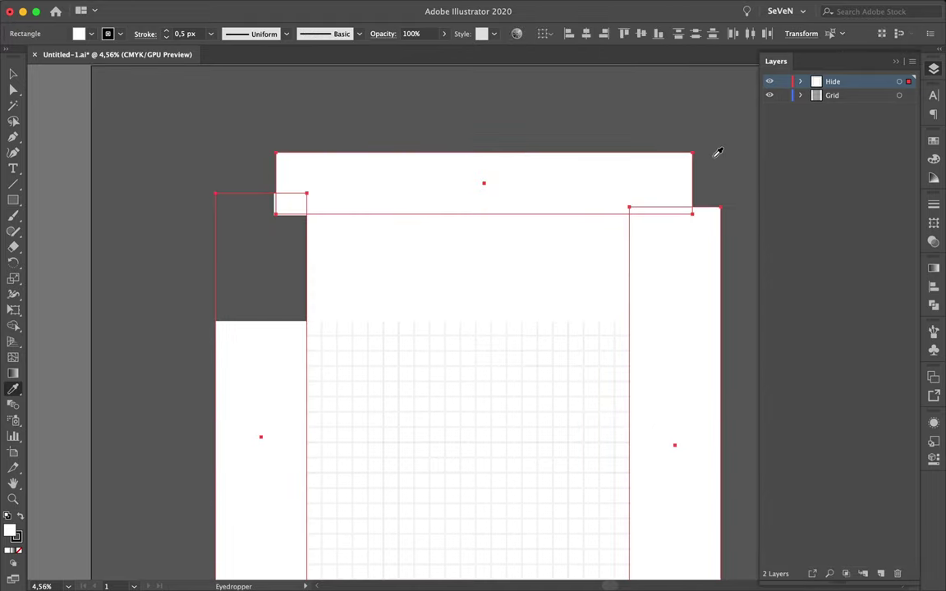
{"action": "left_click", "coordinate": [717, 152]}
{"action": "key", "text": "v"}
{"action": "left_click_drag", "start_coordinate": [484, 111], "coordinate": [470, 493]}
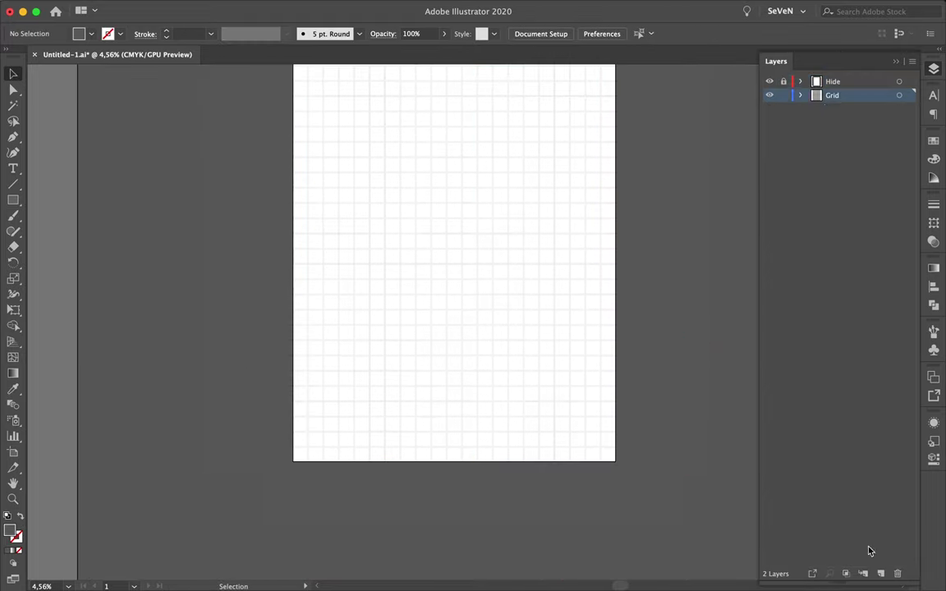
Step: Draw a star with white fill and black outline, then draw a circle
{"action": "scroll", "coordinate": [535, 238], "scroll_direction": "down", "scroll_amount": 2}
{"action": "scroll", "coordinate": [538, 215], "scroll_direction": "up", "scroll_amount": 2}
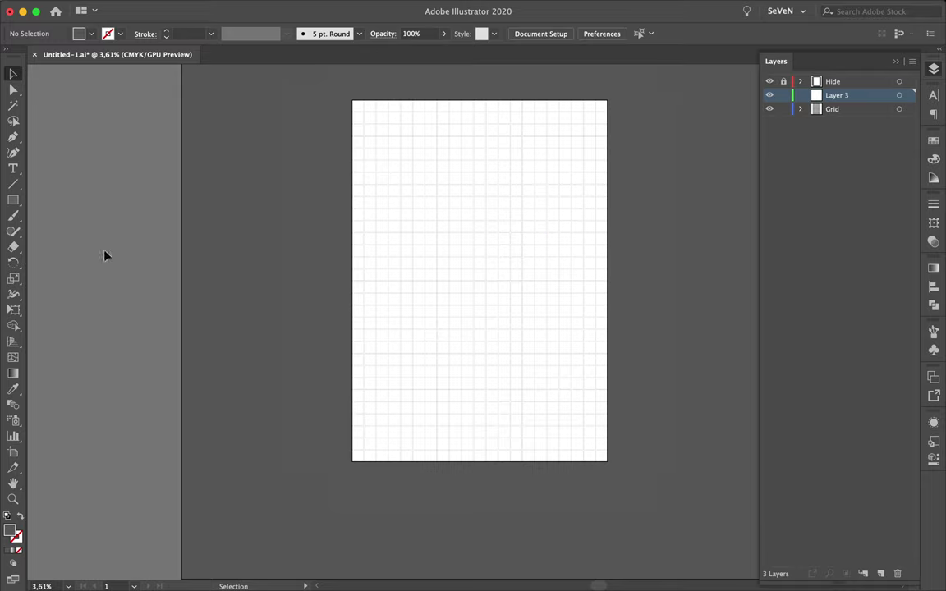
{"action": "left_click_drag", "start_coordinate": [13, 200], "coordinate": [49, 262]}
{"action": "scroll", "coordinate": [389, 135], "scroll_direction": "up", "scroll_amount": 3}
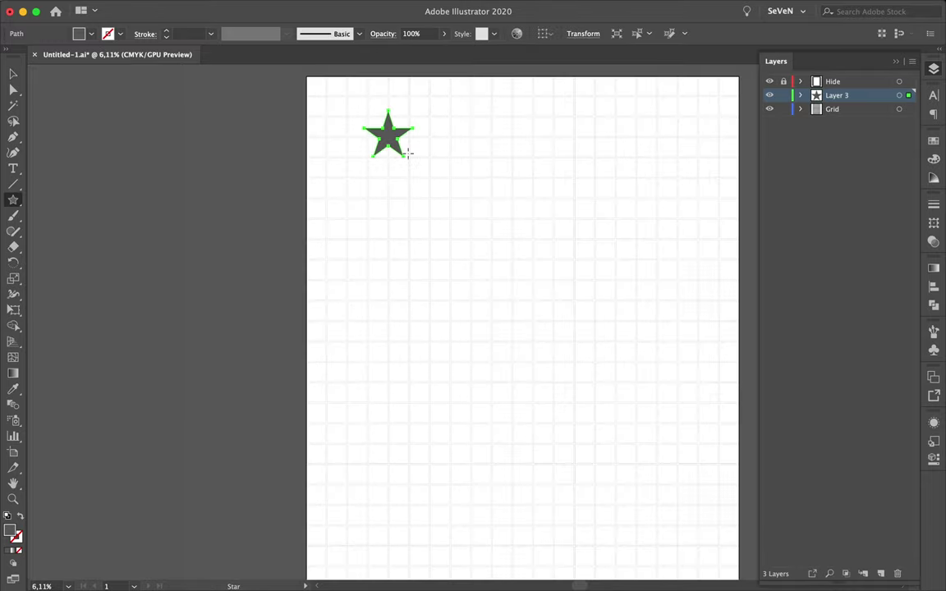
{"action": "key", "text": "d"}
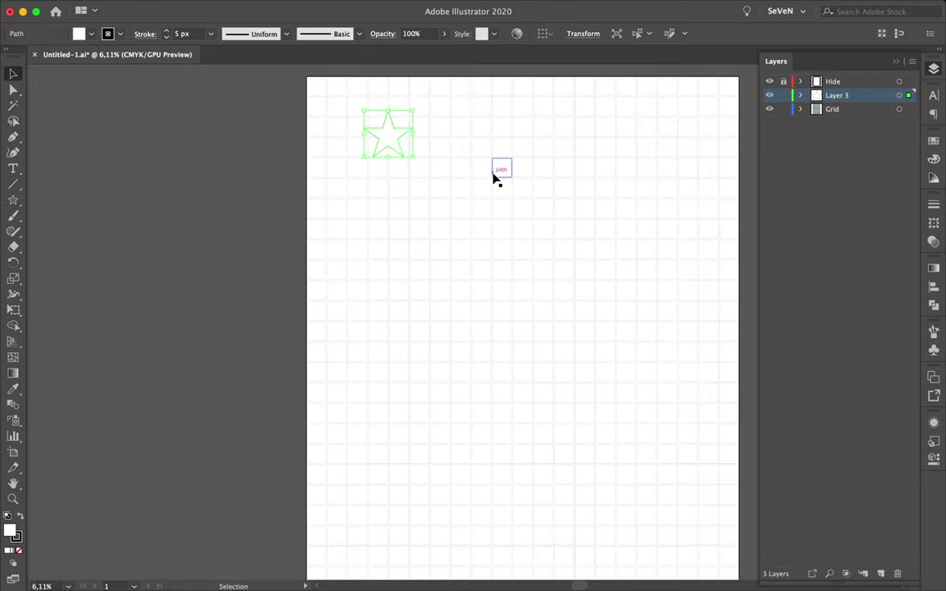
{"action": "left_click_drag", "start_coordinate": [13, 200], "coordinate": [49, 231]}
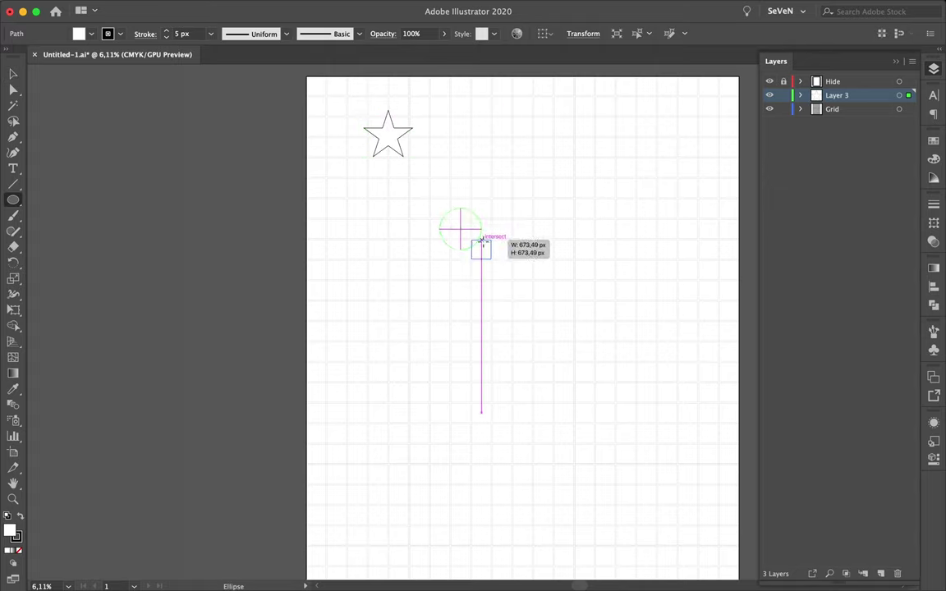
{"action": "scroll", "coordinate": [509, 229], "scroll_direction": "right", "scroll_amount": 4}
{"action": "scroll", "coordinate": [509, 229], "scroll_direction": "up", "scroll_amount": 2}
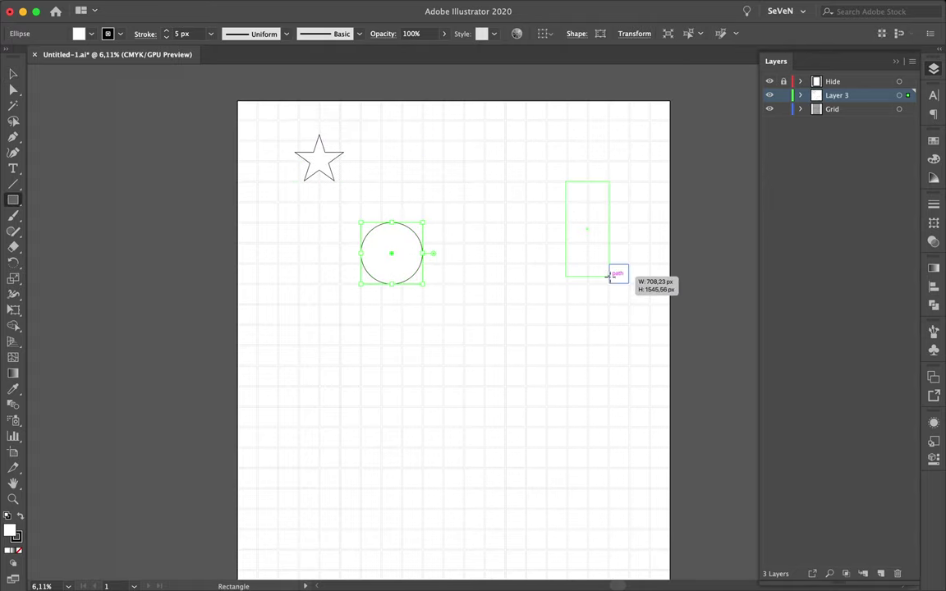
Step: Move the circle straight down and blend star, circle and rectangle, then open Blend Options
{"action": "key", "text": "v"}
{"action": "left_click_drag", "start_coordinate": [396, 273], "coordinate": [396, 329]}
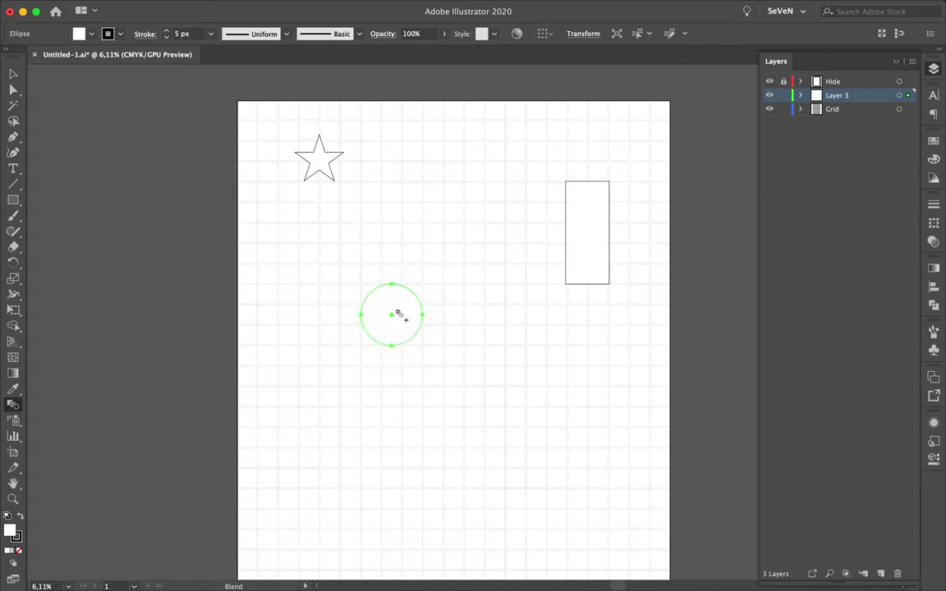
{"action": "left_click", "coordinate": [398, 314]}
{"action": "left_click", "coordinate": [587, 228]}
{"action": "double_click", "coordinate": [14, 407]}
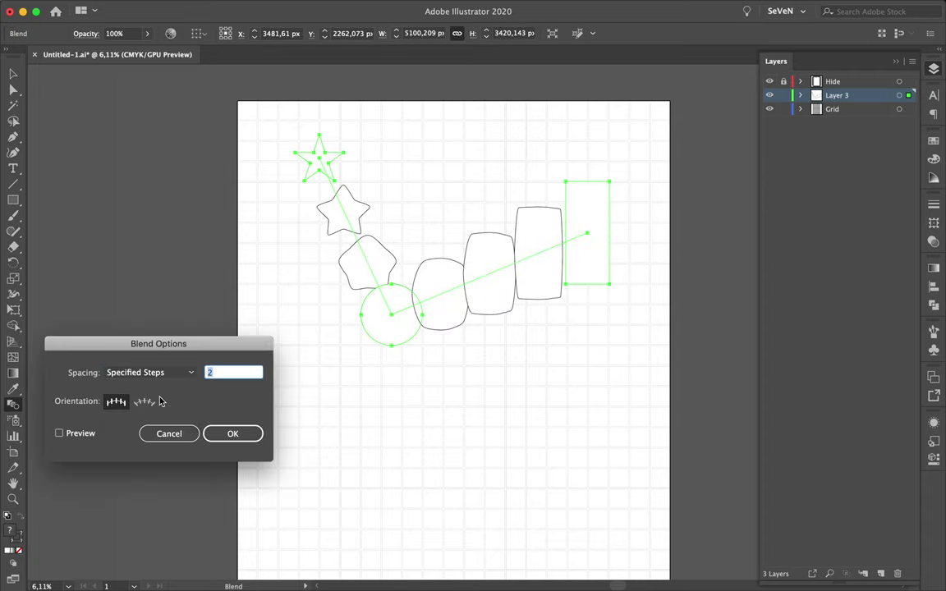
{"action": "double_click", "coordinate": [233, 373]}
Step: Set the blend to 50 specified steps and bend its spine into a curve
{"action": "type", "text": "50"}
{"action": "left_click", "coordinate": [238, 433]}
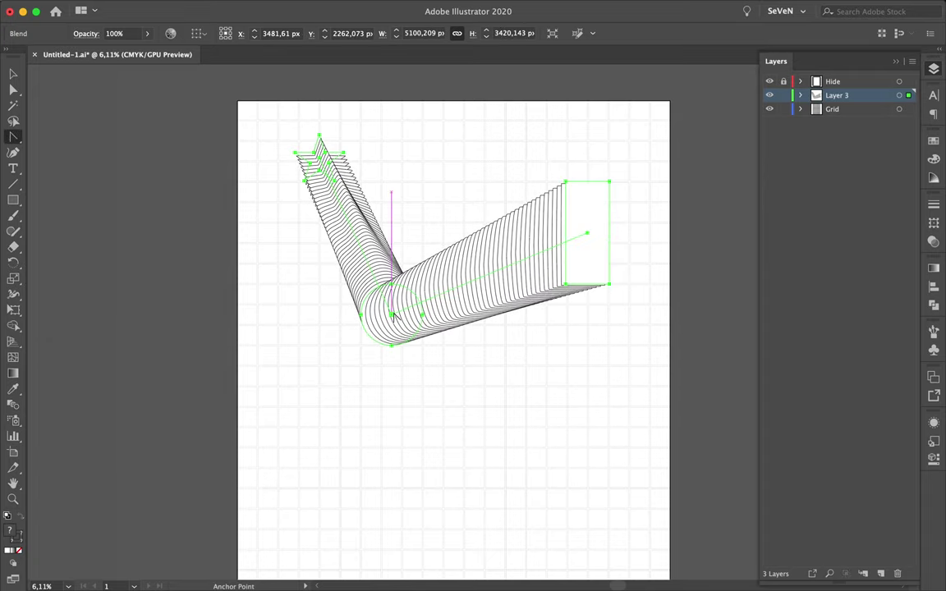
{"action": "left_click_drag", "start_coordinate": [457, 332], "coordinate": [336, 171]}
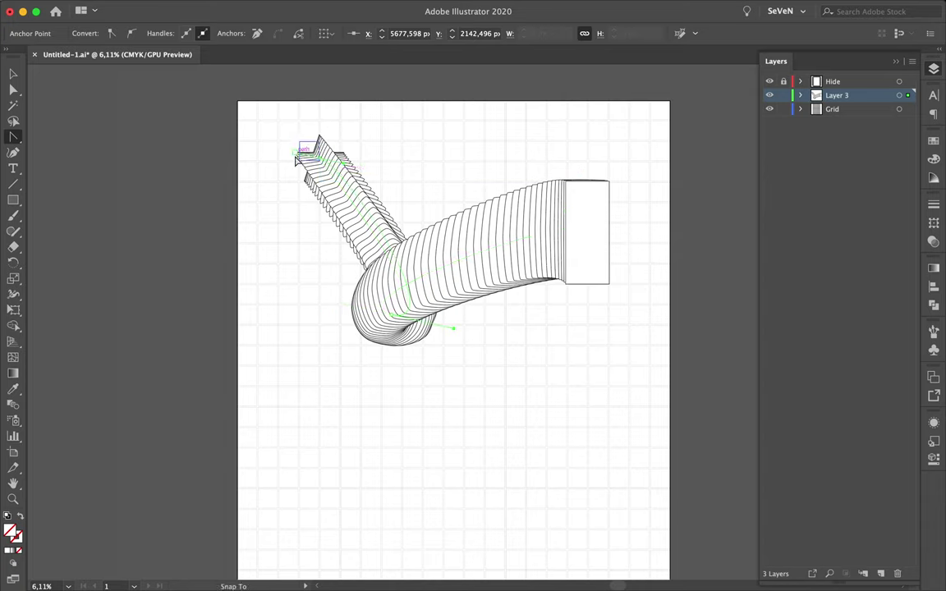
{"action": "key", "text": "v"}
{"action": "scroll", "coordinate": [592, 236], "scroll_direction": "up", "scroll_amount": 5}
{"action": "scroll", "coordinate": [502, 161], "scroll_direction": "down", "scroll_amount": 5}
{"action": "left_click", "coordinate": [502, 158]}
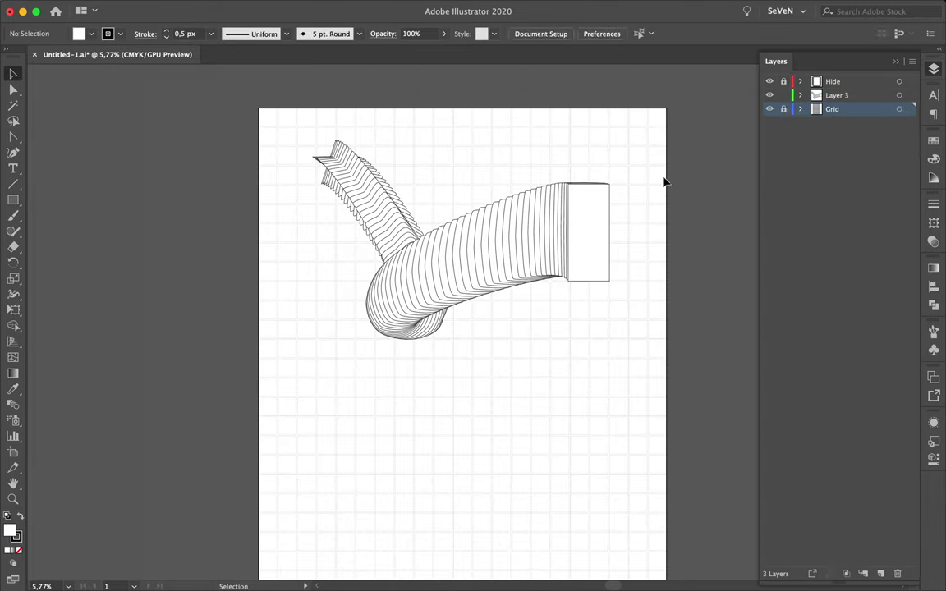
{"action": "left_click_drag", "start_coordinate": [514, 260], "coordinate": [496, 262]}
Step: Pull out a curve handle on the spine and move the ribbon down the page
{"action": "left_click_drag", "start_coordinate": [550, 234], "coordinate": [519, 223]}
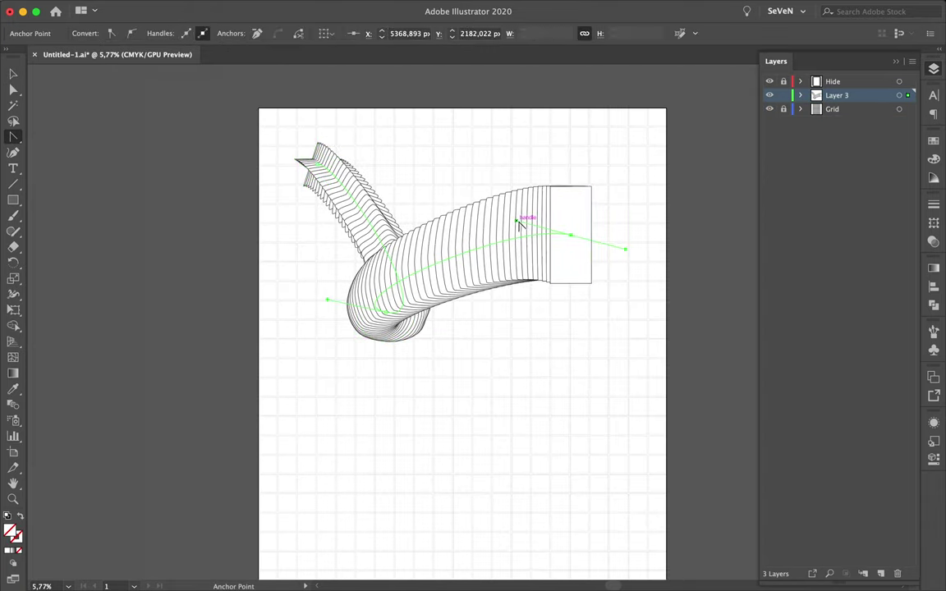
{"action": "key", "text": "v"}
{"action": "scroll", "coordinate": [507, 375], "scroll_direction": "down", "scroll_amount": 3}
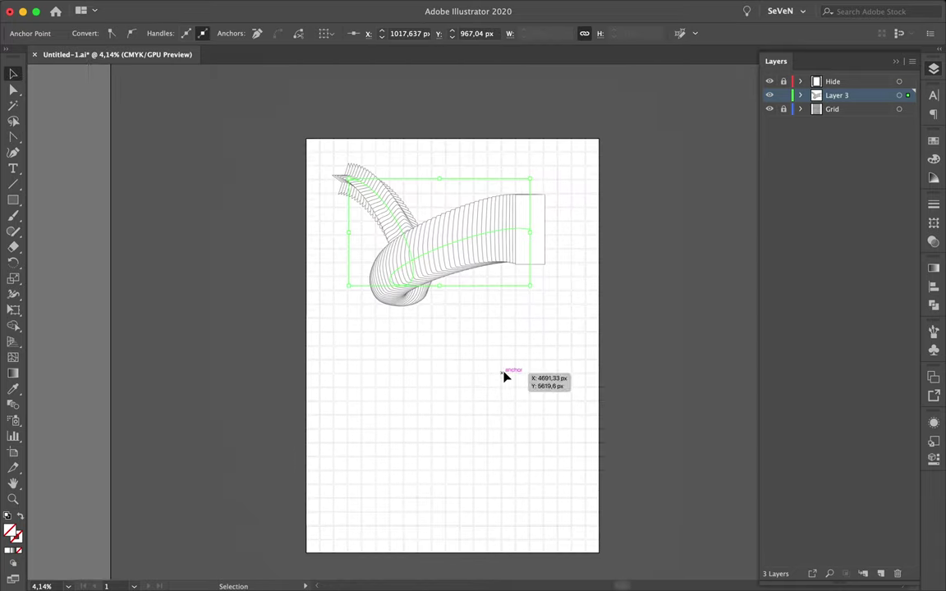
{"action": "left_click", "coordinate": [586, 308]}
{"action": "left_click_drag", "start_coordinate": [415, 245], "coordinate": [456, 385]}
{"action": "left_click", "coordinate": [631, 348]}
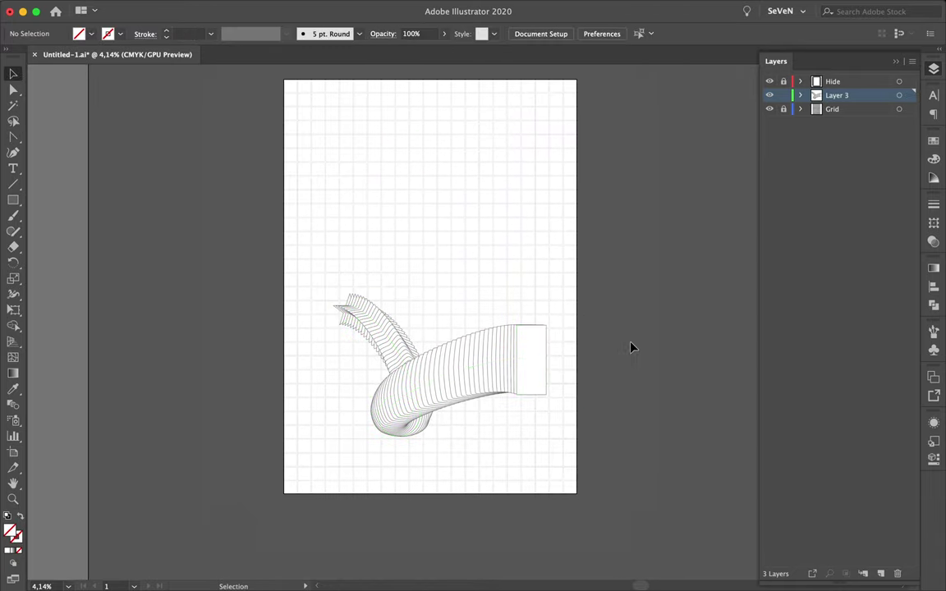
Step: Nudge the spine's star-end anchor to the left with Direct Selection
{"action": "key", "text": "a"}
{"action": "left_click_drag", "start_coordinate": [355, 309], "coordinate": [333, 312]}
{"action": "left_click", "coordinate": [419, 302]}
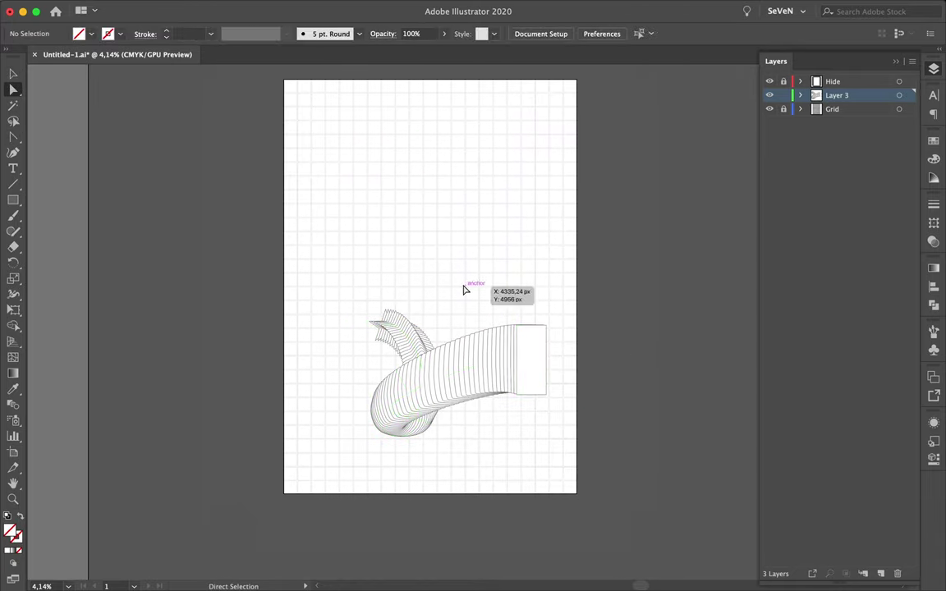
{"action": "scroll", "coordinate": [462, 283], "scroll_direction": "up", "scroll_amount": 2}
{"action": "key", "text": "t"}
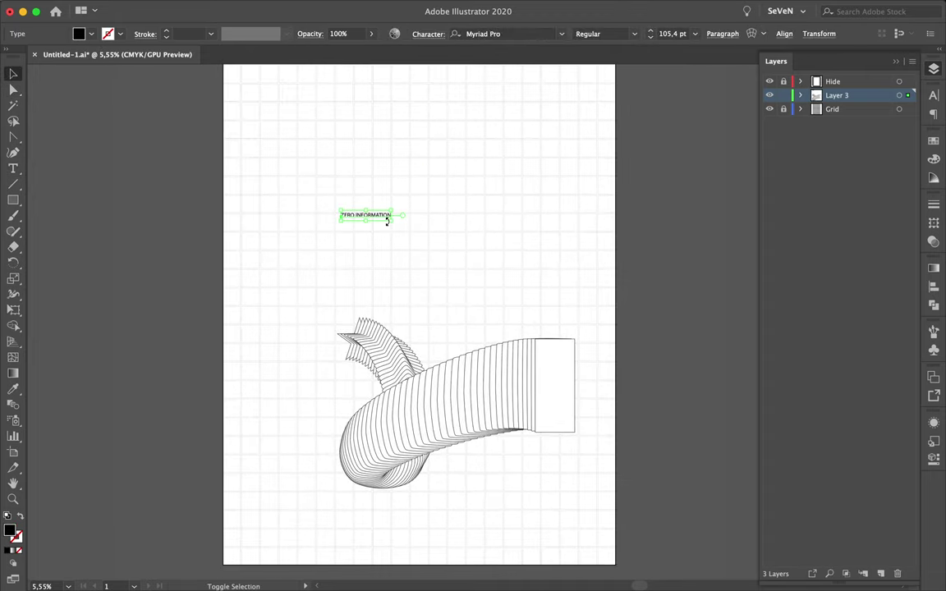
Step: Set the title's font to Schwager Sans Bold
{"action": "key", "text": "super+t"}
{"action": "type", "text": "schwa"}
{"action": "left_click", "coordinate": [697, 359]}
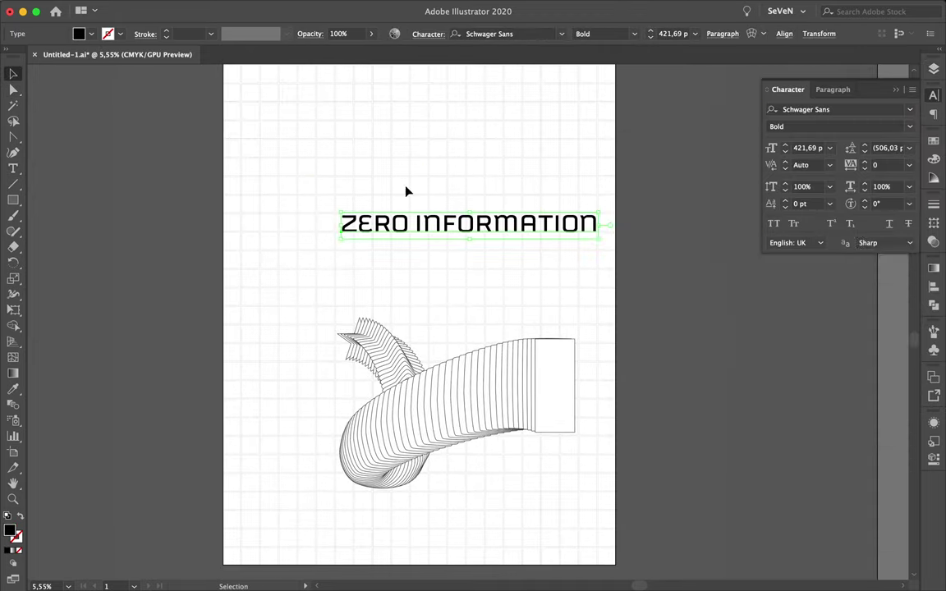
{"action": "scroll", "coordinate": [405, 191], "scroll_direction": "up", "scroll_amount": 1}
{"action": "key", "text": "t"}
Step: Move the title down-left, paste a copy in front, and convert that copy to outlines
{"action": "key", "text": "v"}
{"action": "mouse_move", "coordinate": [459, 251]}
{"action": "left_mouse_down"}
{"action": "mouse_move", "coordinate": [407, 229]}
{"action": "mouse_move", "coordinate": [337, 377]}
{"action": "left_mouse_up"}
{"action": "key", "text": "F7"}
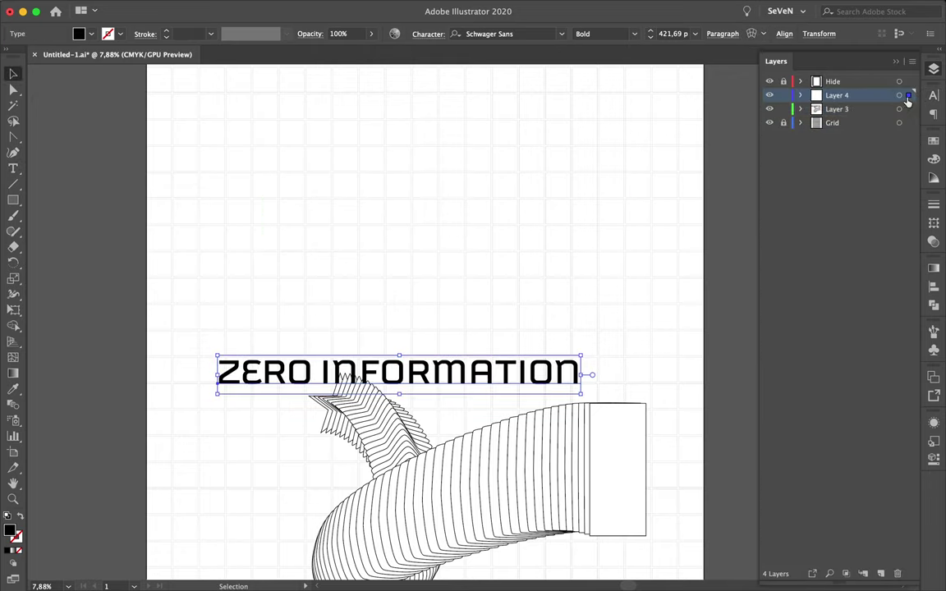
{"action": "key", "text": "super+c"}
{"action": "key", "text": "super+v"}
{"action": "left_click", "coordinate": [160, 8]}
{"action": "left_click", "coordinate": [184, 152]}
{"action": "key", "text": "Return"}
Step: Scale the outlined text up about twice and position it lower on the page
{"action": "scroll", "coordinate": [346, 232], "scroll_direction": "up", "scroll_amount": 3}
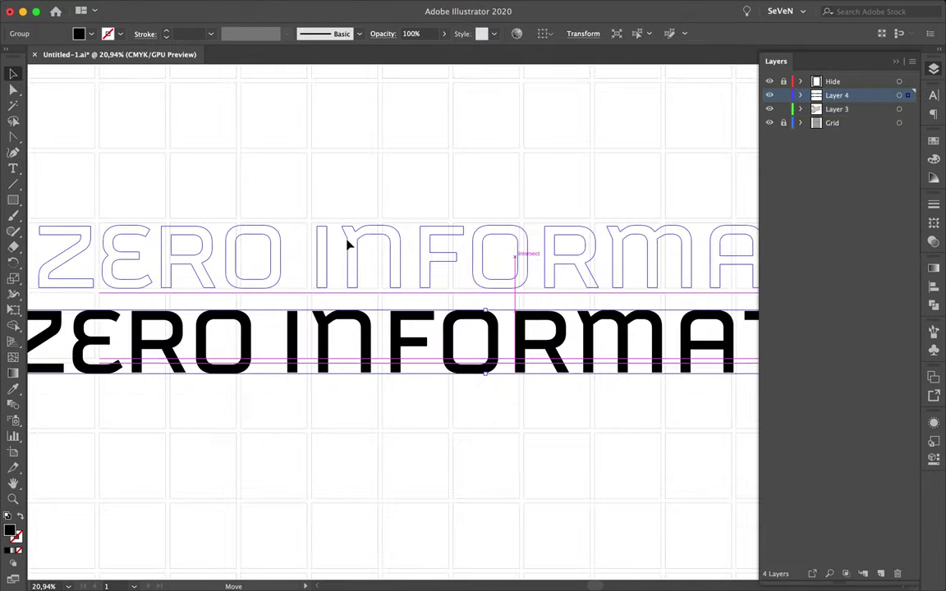
{"action": "left_click_drag", "start_coordinate": [347, 244], "coordinate": [355, 247]}
{"action": "left_click_drag", "start_coordinate": [516, 223], "coordinate": [496, 154]}
{"action": "scroll", "coordinate": [496, 156], "scroll_direction": "up", "scroll_amount": 2}
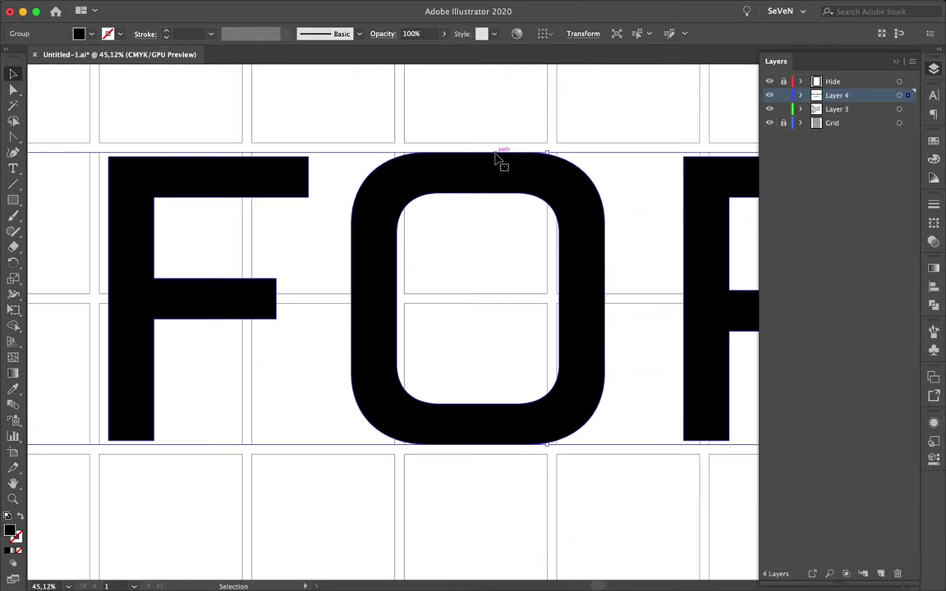
{"action": "scroll", "coordinate": [497, 159], "scroll_direction": "down", "scroll_amount": 2}
{"action": "scroll", "coordinate": [497, 158], "scroll_direction": "down", "scroll_amount": 3}
{"action": "left_click_drag", "start_coordinate": [625, 157], "coordinate": [626, 219]}
{"action": "left_click", "coordinate": [420, 187]}
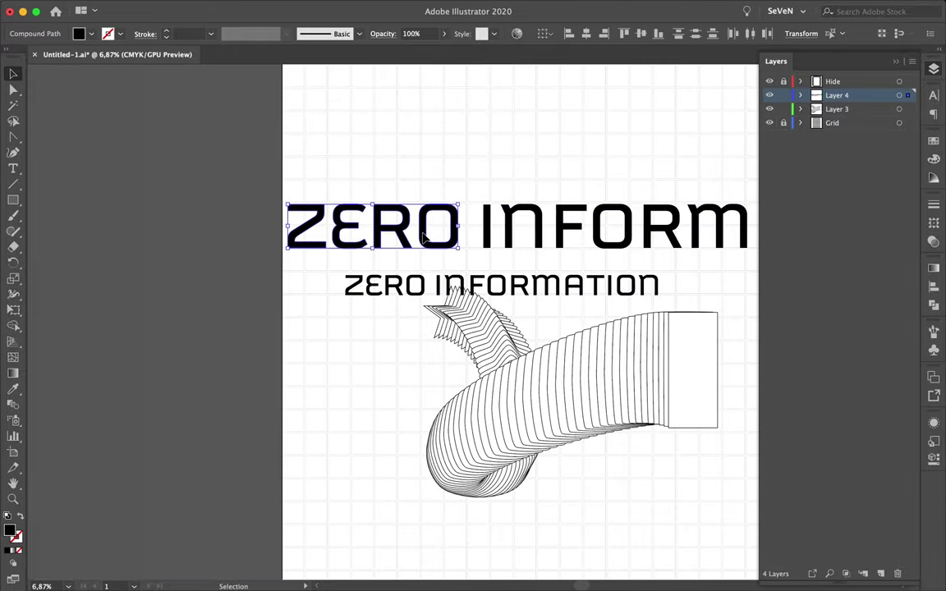
Step: Move the word ZERO up and to the left
{"action": "scroll", "coordinate": [424, 236], "scroll_direction": "up", "scroll_amount": 3}
{"action": "scroll", "coordinate": [306, 173], "scroll_direction": "up", "scroll_amount": 2}
{"action": "left_click", "coordinate": [535, 317]}
{"action": "mouse_move", "coordinate": [417, 218]}
{"action": "left_mouse_down"}
{"action": "mouse_move", "coordinate": [380, 140]}
{"action": "mouse_move", "coordinate": [232, 132]}
{"action": "left_mouse_up"}
{"action": "left_click", "coordinate": [433, 127]}
Step: Duplicate ZERO to the right, rotate the copy 90°, and raise it
{"action": "scroll", "coordinate": [423, 246], "scroll_direction": "down", "scroll_amount": 2}
{"action": "left_click", "coordinate": [306, 292]}
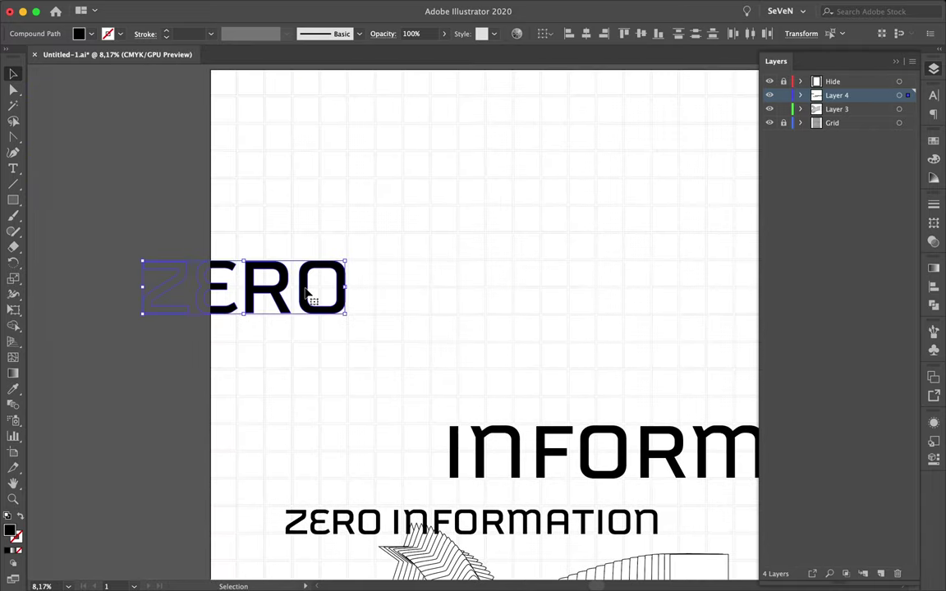
{"action": "left_click_drag", "start_coordinate": [306, 292], "coordinate": [593, 273]}
{"action": "left_click_drag", "start_coordinate": [634, 238], "coordinate": [529, 238]}
{"action": "mouse_move", "coordinate": [530, 329]}
{"action": "left_mouse_down"}
{"action": "mouse_move", "coordinate": [538, 152]}
{"action": "mouse_move", "coordinate": [543, 281]}
{"action": "left_mouse_up"}
{"action": "scroll", "coordinate": [536, 155], "scroll_direction": "up", "scroll_amount": 1}
Step: Reshape the E letter's outline with Direct Selection
{"action": "key", "text": "a"}
{"action": "scroll", "coordinate": [452, 287], "scroll_direction": "up", "scroll_amount": 3}
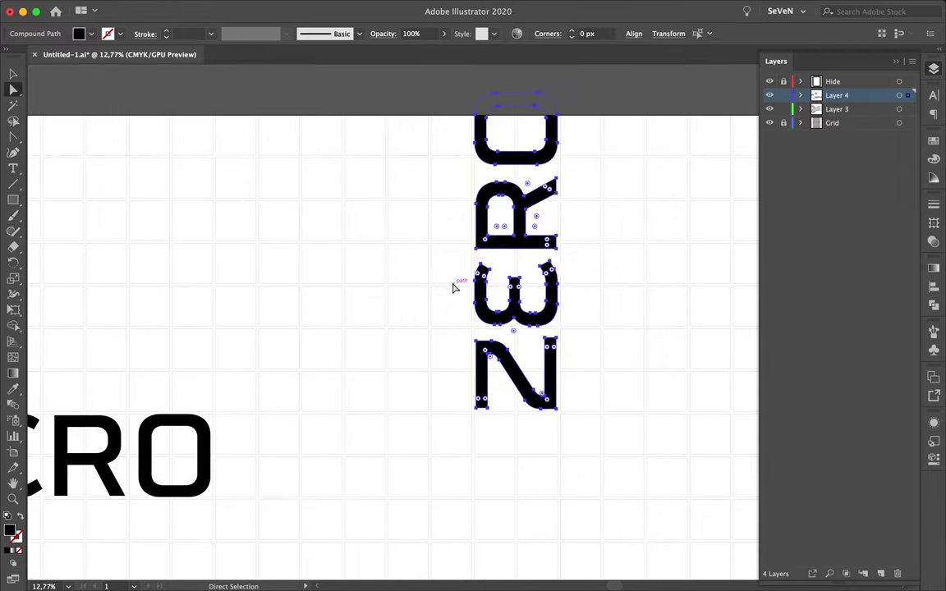
{"action": "left_click", "coordinate": [453, 287]}
{"action": "scroll", "coordinate": [568, 255], "scroll_direction": "up", "scroll_amount": 1}
{"action": "left_click_drag", "start_coordinate": [458, 200], "coordinate": [606, 67]}
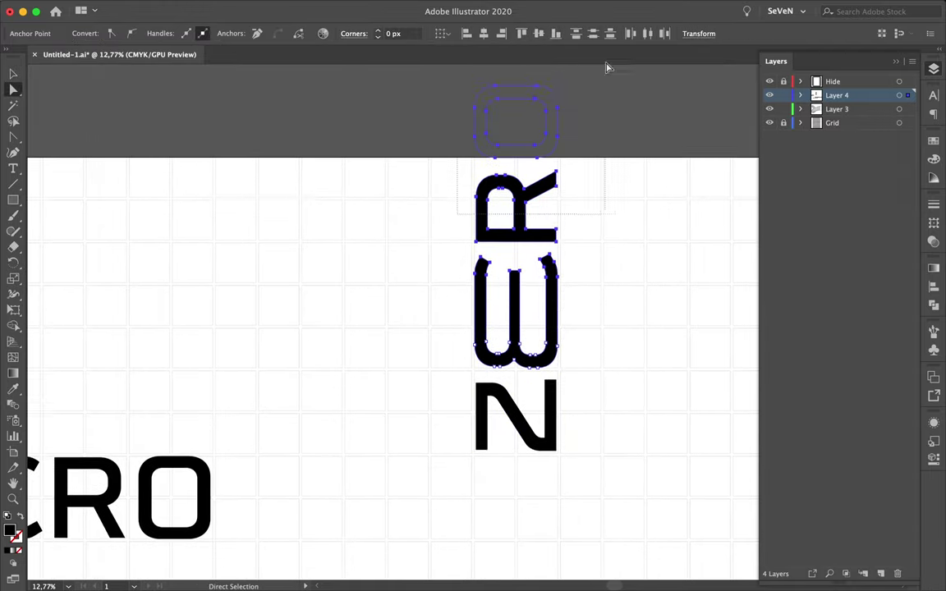
{"action": "scroll", "coordinate": [592, 147], "scroll_direction": "up", "scroll_amount": 2}
Step: Delete the top letter of the vertical ZERO
{"action": "key", "text": "v"}
{"action": "left_click_drag", "start_coordinate": [557, 437], "coordinate": [558, 332]}
{"action": "scroll", "coordinate": [607, 184], "scroll_direction": "down", "scroll_amount": 2}
{"action": "key", "text": "a"}
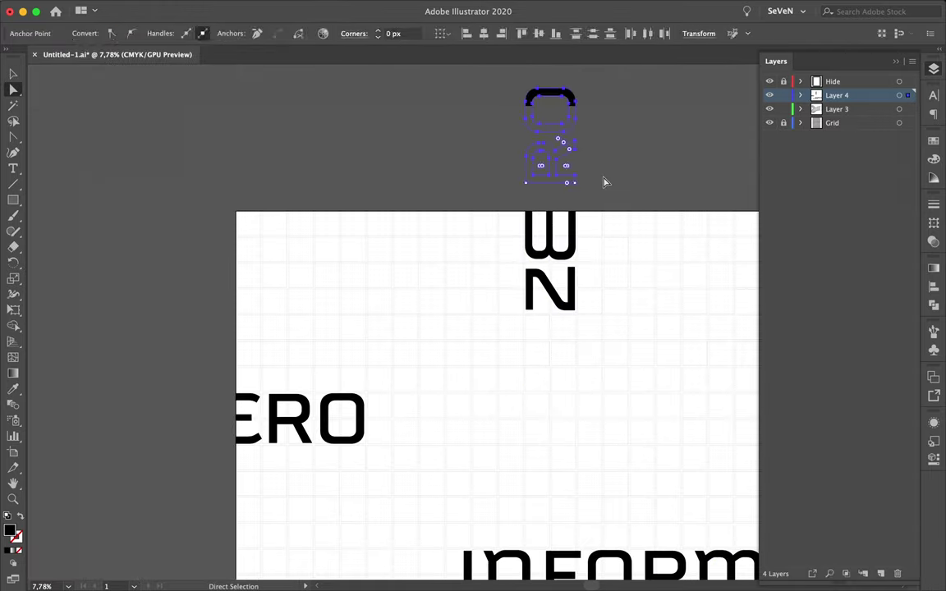
{"action": "key", "text": "Delete"}
{"action": "scroll", "coordinate": [306, 337], "scroll_direction": "down", "scroll_amount": 2}
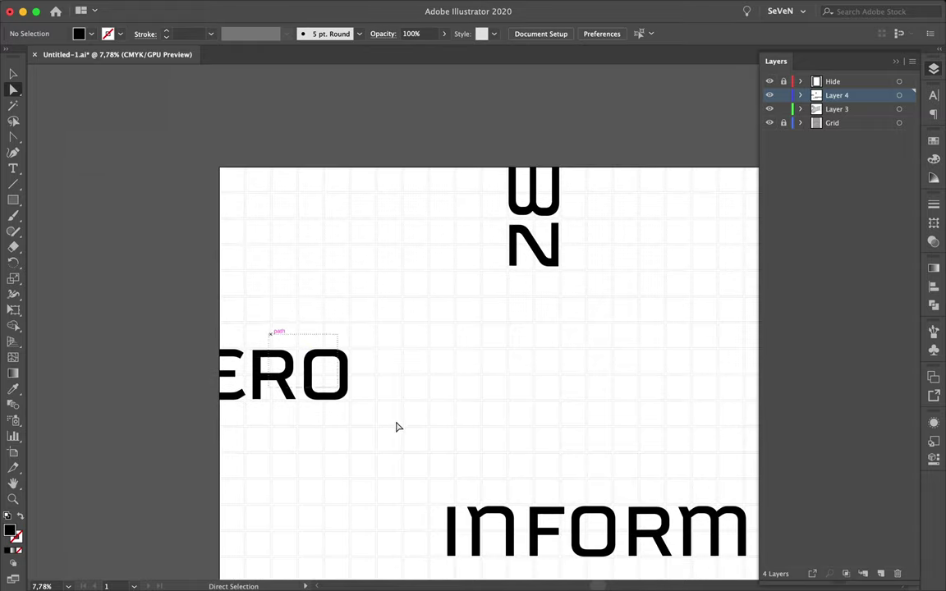
Step: Try stretching the O of ERO wider, then undo it
{"action": "key", "text": "super+a"}
{"action": "left_click_drag", "start_coordinate": [410, 407], "coordinate": [428, 433]}
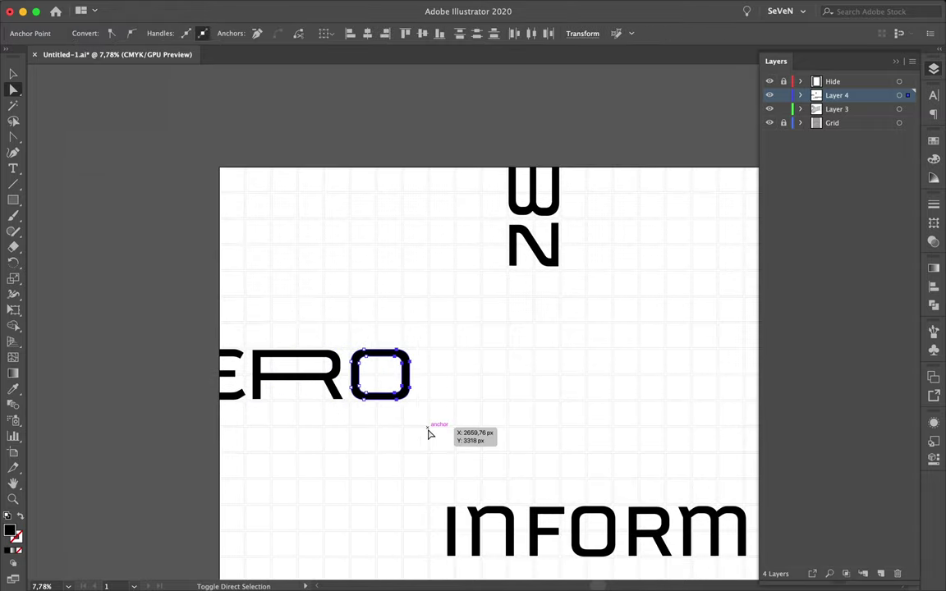
{"action": "key", "text": "ctrl+z"}
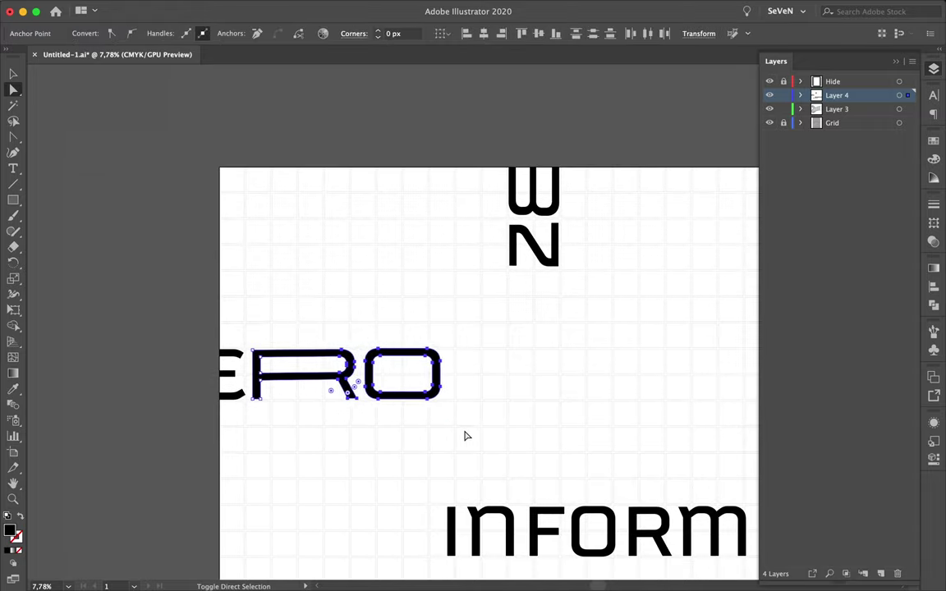
{"action": "left_click", "coordinate": [465, 435]}
{"action": "scroll", "coordinate": [376, 461], "scroll_direction": "down", "scroll_amount": 3}
{"action": "key", "text": "v"}
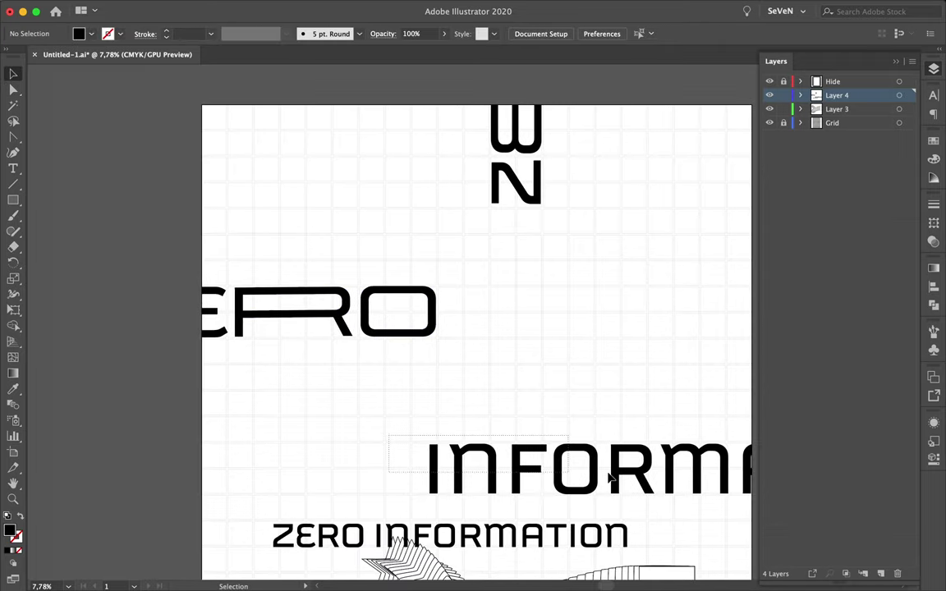
Step: Place the INF outline in the ERO row and stretch its F wider to the right
{"action": "left_click", "coordinate": [520, 483]}
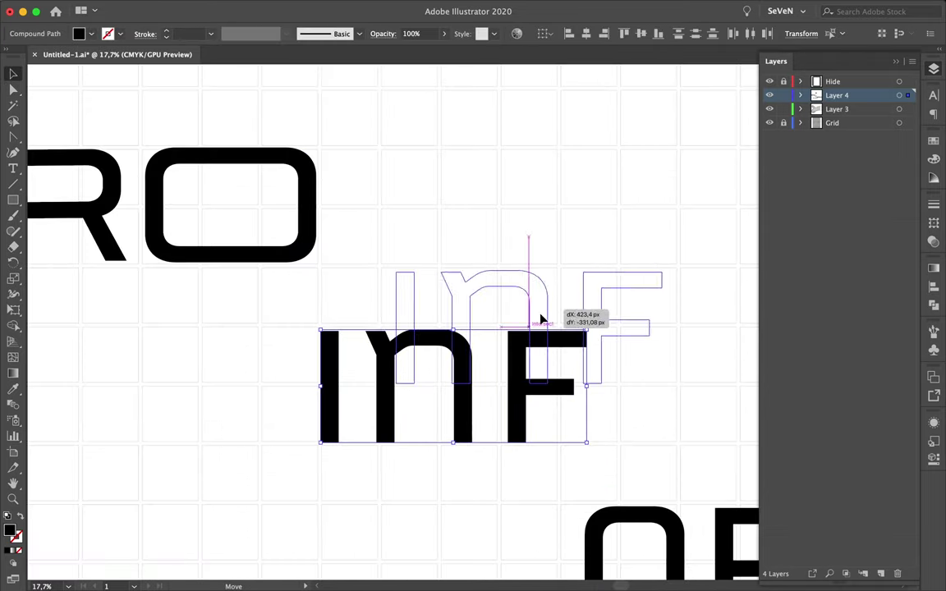
{"action": "left_click_drag", "start_coordinate": [530, 400], "coordinate": [657, 194]}
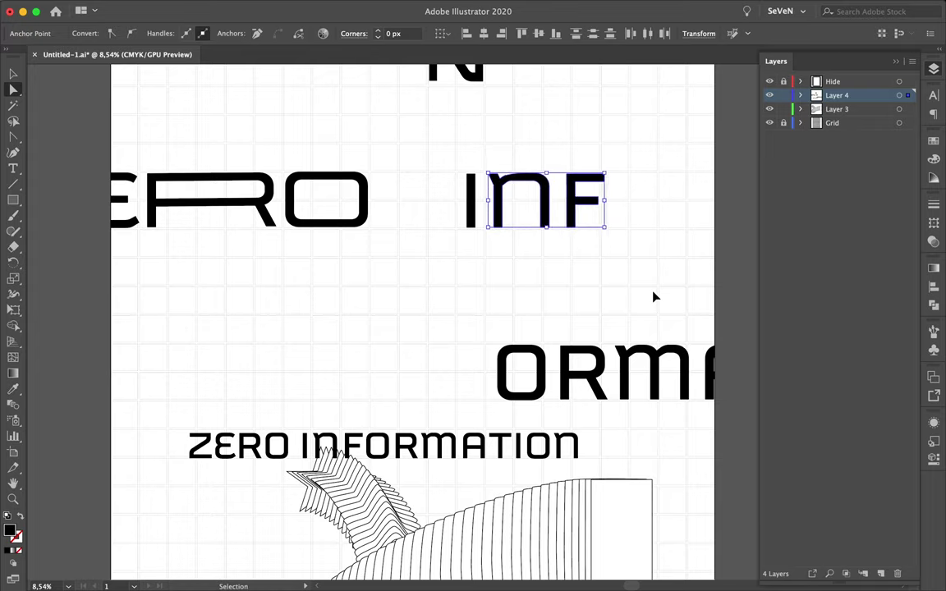
{"action": "key", "text": "ctrl+z"}
{"action": "key", "text": "ctrl+shift+z"}
{"action": "left_click_drag", "start_coordinate": [517, 156], "coordinate": [661, 249]}
{"action": "mouse_move", "coordinate": [561, 210]}
{"action": "left_mouse_down"}
{"action": "mouse_move", "coordinate": [644, 211]}
{"action": "mouse_move", "coordinate": [614, 277]}
{"action": "left_mouse_up"}
{"action": "left_click", "coordinate": [622, 299]}
Step: Place a copy of the F beside the W and N letters
{"action": "key", "text": "ctrl+minus"}
{"action": "left_click_drag", "start_coordinate": [559, 141], "coordinate": [558, 141]}
{"action": "key", "text": "ctrl+plus"}
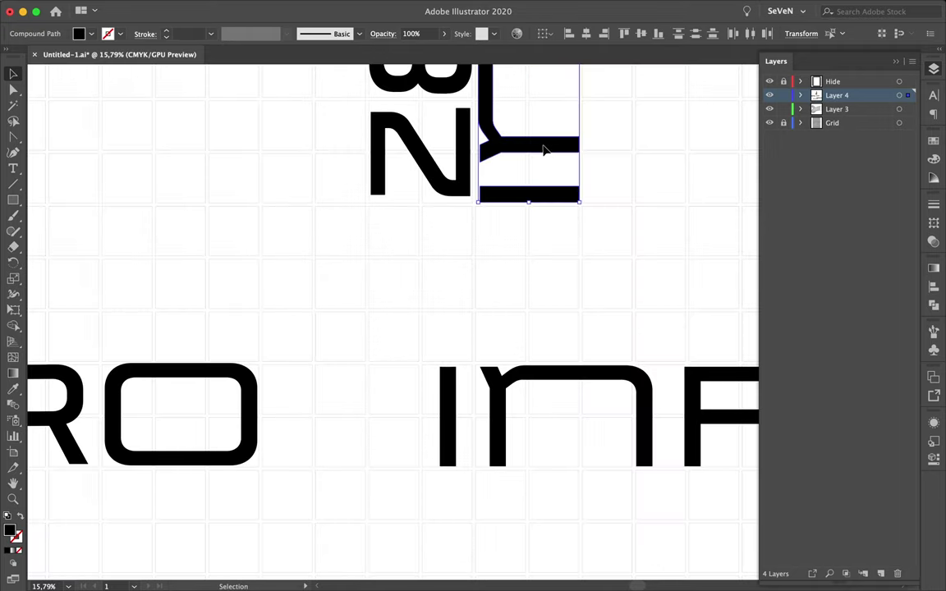
{"action": "scroll", "coordinate": [542, 156], "scroll_direction": "up", "scroll_amount": 2}
{"action": "key", "text": "a"}
{"action": "left_click", "coordinate": [533, 122]}
{"action": "scroll", "coordinate": [575, 151], "scroll_direction": "down", "scroll_amount": 2}
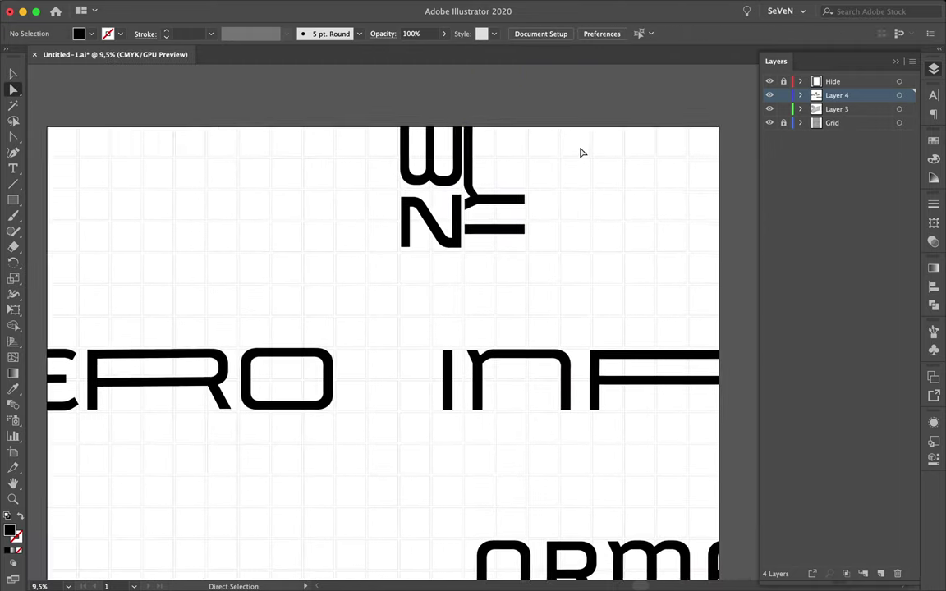
{"action": "scroll", "coordinate": [525, 214], "scroll_direction": "down", "scroll_amount": 3}
{"action": "key", "text": "v"}
Step: Move the ORMA word beside ERO
{"action": "left_click", "coordinate": [480, 281]}
{"action": "scroll", "coordinate": [534, 365], "scroll_direction": "down", "scroll_amount": 2}
{"action": "left_click", "coordinate": [534, 366]}
{"action": "scroll", "coordinate": [658, 345], "scroll_direction": "left", "scroll_amount": 5}
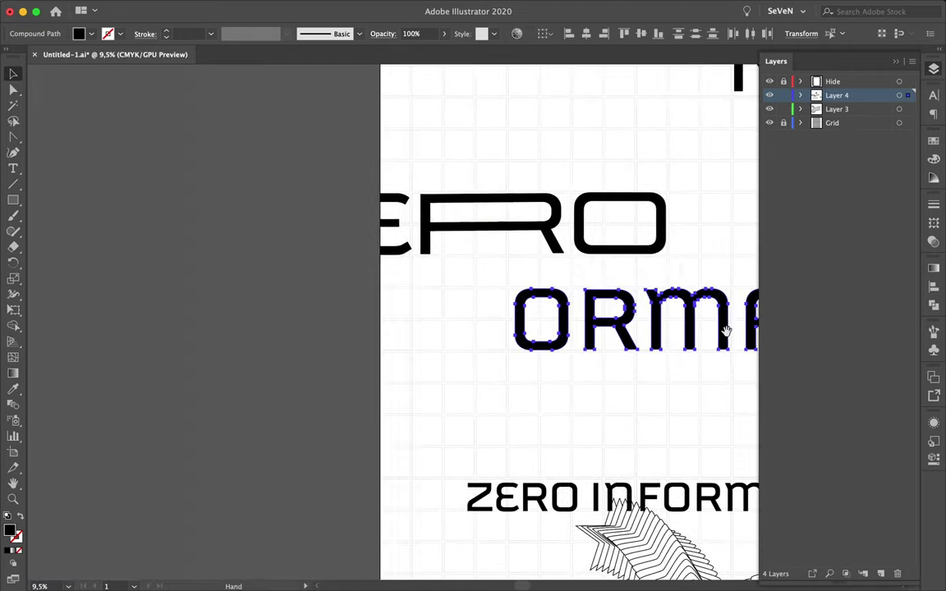
{"action": "left_click_drag", "start_coordinate": [724, 332], "coordinate": [560, 305]}
{"action": "key", "text": "a"}
{"action": "key", "text": "v"}
{"action": "left_click", "coordinate": [487, 346]}
Step: Nudge ORMA into position and stretch its A wider
{"action": "scroll", "coordinate": [443, 342], "scroll_direction": "up", "scroll_amount": 3}
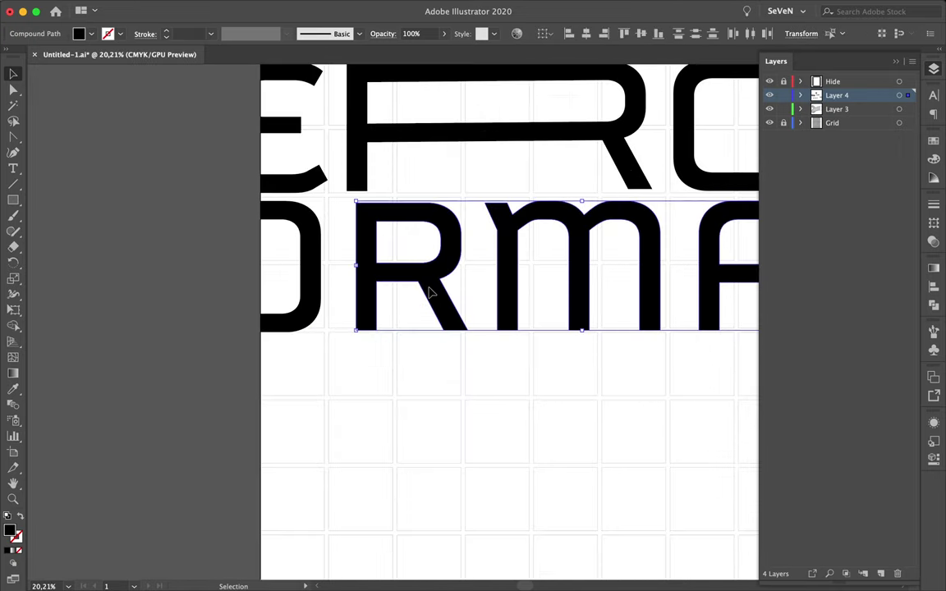
{"action": "left_click_drag", "start_coordinate": [422, 281], "coordinate": [425, 290]}
{"action": "scroll", "coordinate": [425, 290], "scroll_direction": "down", "scroll_amount": 2}
{"action": "key", "text": "a"}
{"action": "mouse_move", "coordinate": [408, 337]}
{"action": "left_mouse_down"}
{"action": "mouse_move", "coordinate": [642, 229]}
{"action": "mouse_move", "coordinate": [661, 237]}
{"action": "mouse_move", "coordinate": [672, 303]}
{"action": "left_mouse_up"}
{"action": "scroll", "coordinate": [600, 358], "scroll_direction": "down", "scroll_amount": 3}
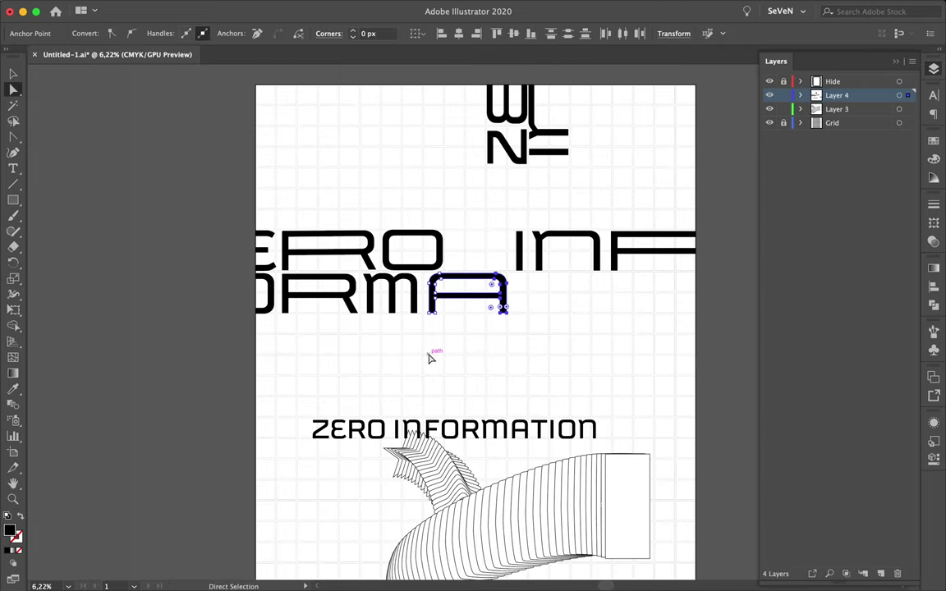
Step: Turn ORMA vertical at the lower left and raise the ribbon above the text
{"action": "key", "text": "v"}
{"action": "left_click", "coordinate": [271, 297]}
{"action": "mouse_move", "coordinate": [507, 312]}
{"action": "left_mouse_down"}
{"action": "mouse_move", "coordinate": [422, 130]}
{"action": "mouse_move", "coordinate": [359, 416]}
{"action": "left_mouse_up"}
{"action": "left_click_drag", "start_coordinate": [480, 419], "coordinate": [437, 270]}
Step: Settle the ribbon mid-poster, rotate TION vertical, and place a copy beside ORMA
{"action": "scroll", "coordinate": [493, 328], "scroll_direction": "down", "scroll_amount": 2}
{"action": "left_click_drag", "start_coordinate": [492, 349], "coordinate": [492, 378]}
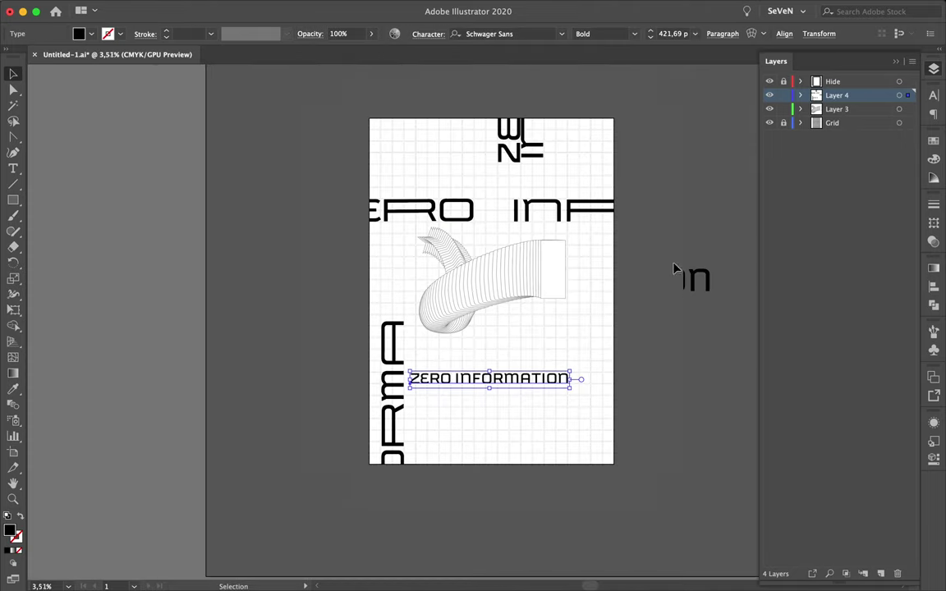
{"action": "left_click", "coordinate": [683, 278]}
{"action": "scroll", "coordinate": [566, 391], "scroll_direction": "up", "scroll_amount": 2}
{"action": "left_click_drag", "start_coordinate": [598, 412], "coordinate": [548, 320]}
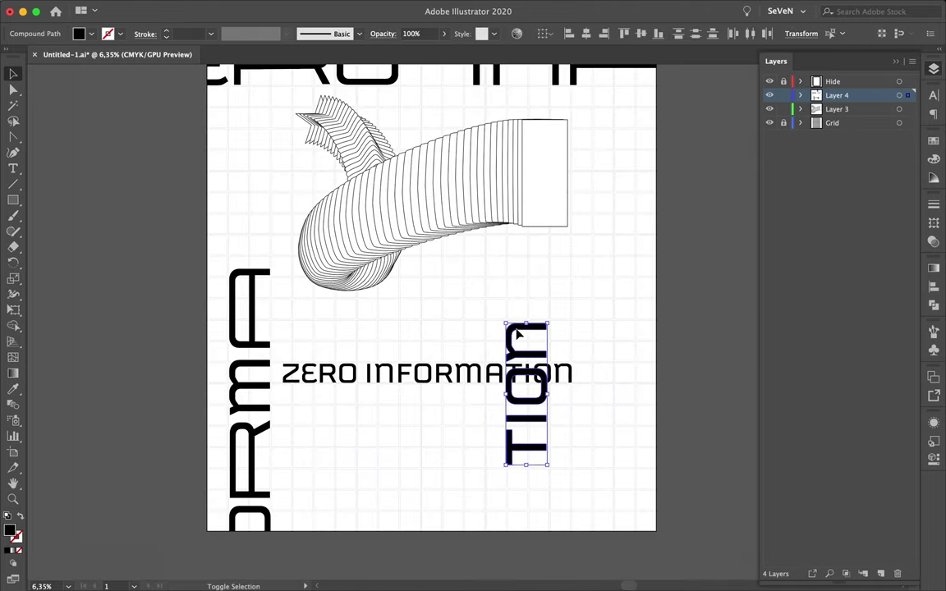
{"action": "mouse_move", "coordinate": [533, 366]}
{"action": "left_mouse_down"}
{"action": "mouse_move", "coordinate": [297, 441]}
{"action": "mouse_move", "coordinate": [285, 534]}
{"action": "left_mouse_up"}
{"action": "scroll", "coordinate": [285, 533], "scroll_direction": "up", "scroll_amount": 3}
{"action": "left_click_drag", "start_coordinate": [328, 174], "coordinate": [578, 282]}
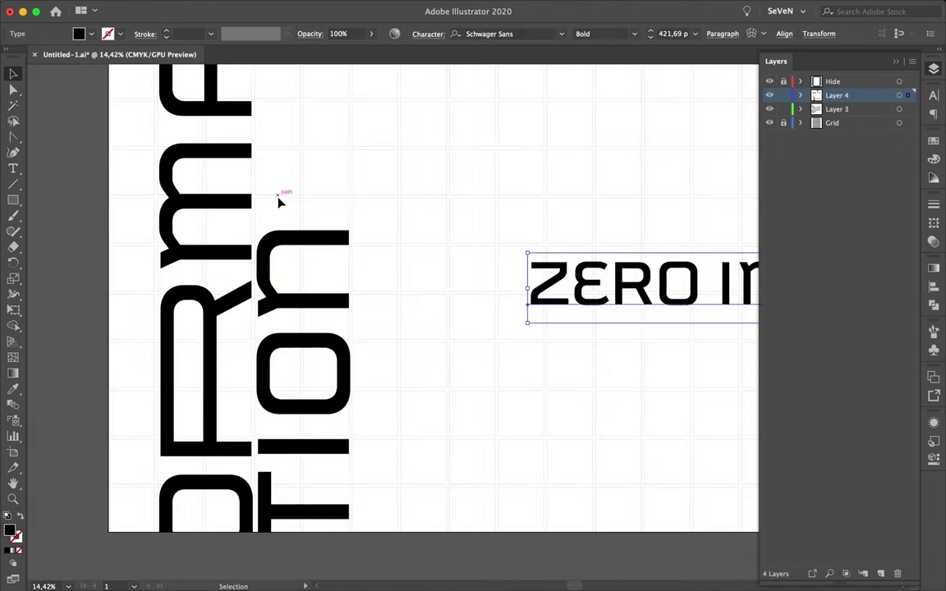
{"action": "left_click", "coordinate": [218, 323]}
Step: Raise the points of the n to reshape it, and shift the E N group left
{"action": "scroll", "coordinate": [234, 171], "scroll_direction": "down", "scroll_amount": 1}
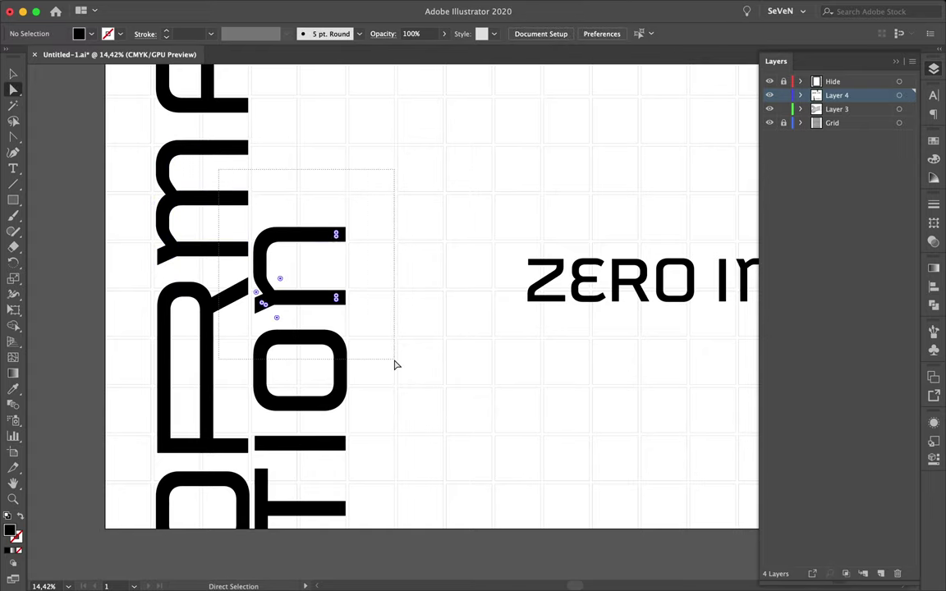
{"action": "left_click_drag", "start_coordinate": [280, 278], "coordinate": [300, 198]}
{"action": "scroll", "coordinate": [267, 259], "scroll_direction": "up", "scroll_amount": 5}
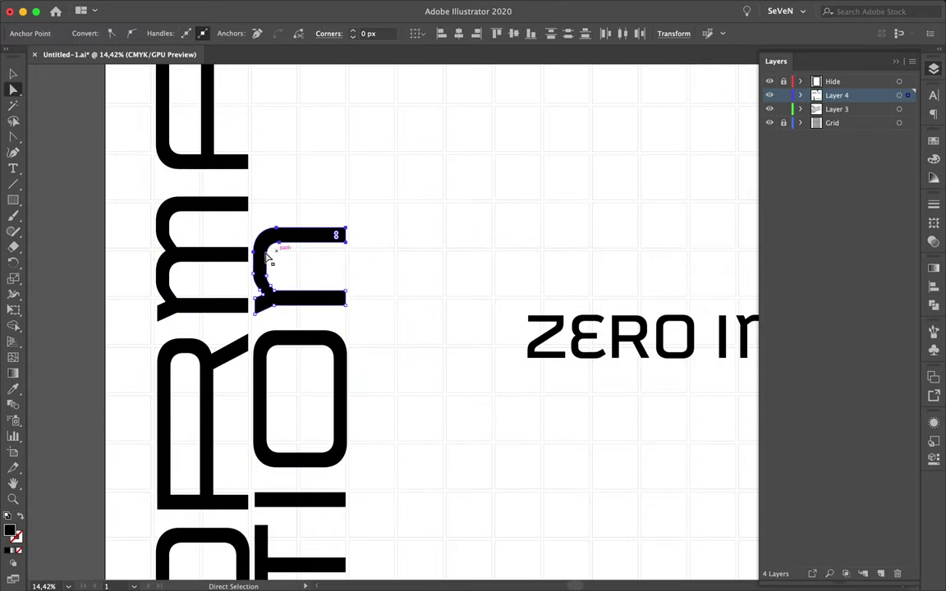
{"action": "key", "text": "v"}
{"action": "left_click", "coordinate": [357, 239]}
{"action": "scroll", "coordinate": [357, 239], "scroll_direction": "down", "scroll_amount": 5}
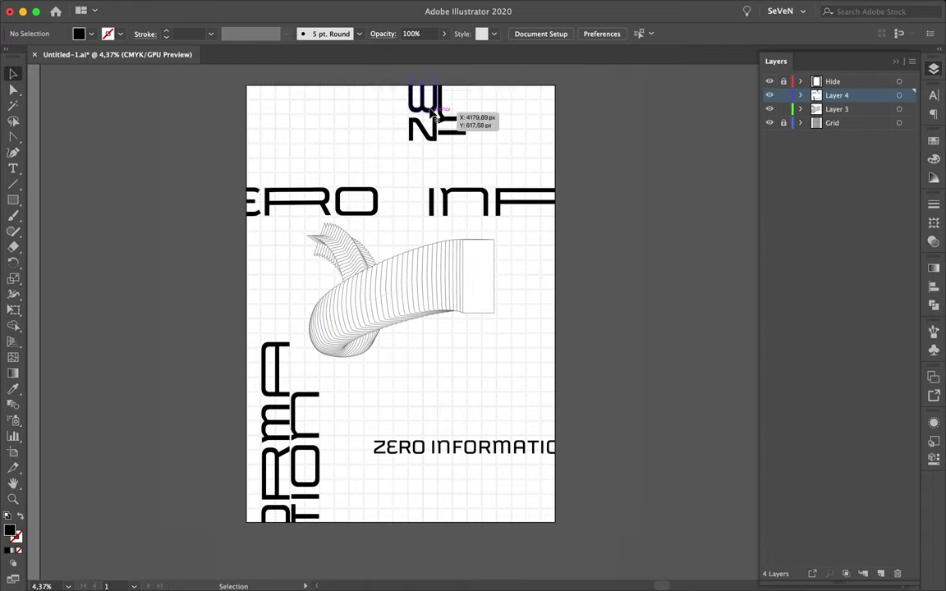
{"action": "left_click_drag", "start_coordinate": [359, 133], "coordinate": [374, 141]}
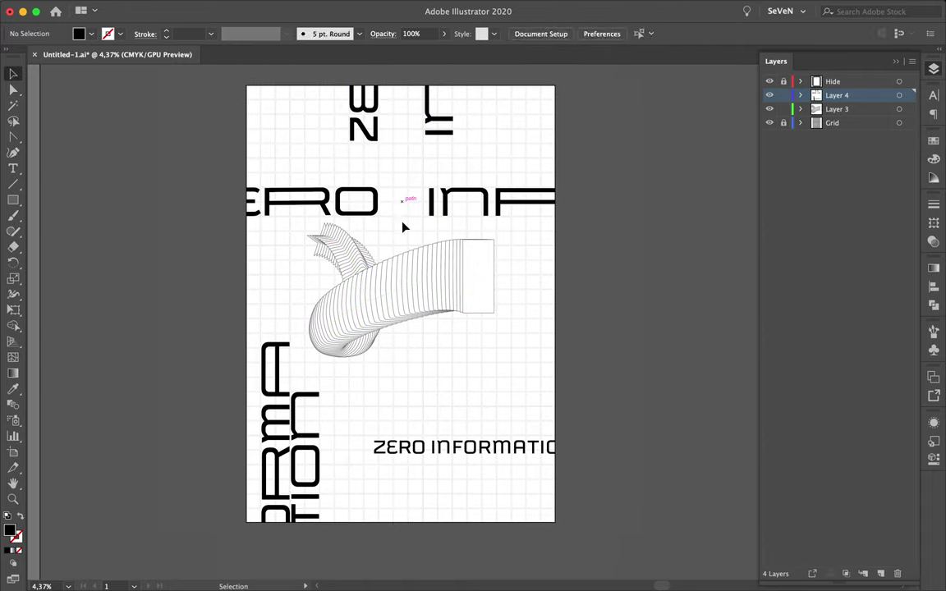
Step: Select the ZERO letters and shift ERO to the right
{"action": "left_click", "coordinate": [386, 271]}
{"action": "left_click", "coordinate": [350, 171]}
{"action": "scroll", "coordinate": [351, 171], "scroll_direction": "up", "scroll_amount": 5}
{"action": "scroll", "coordinate": [351, 170], "scroll_direction": "down", "scroll_amount": 2}
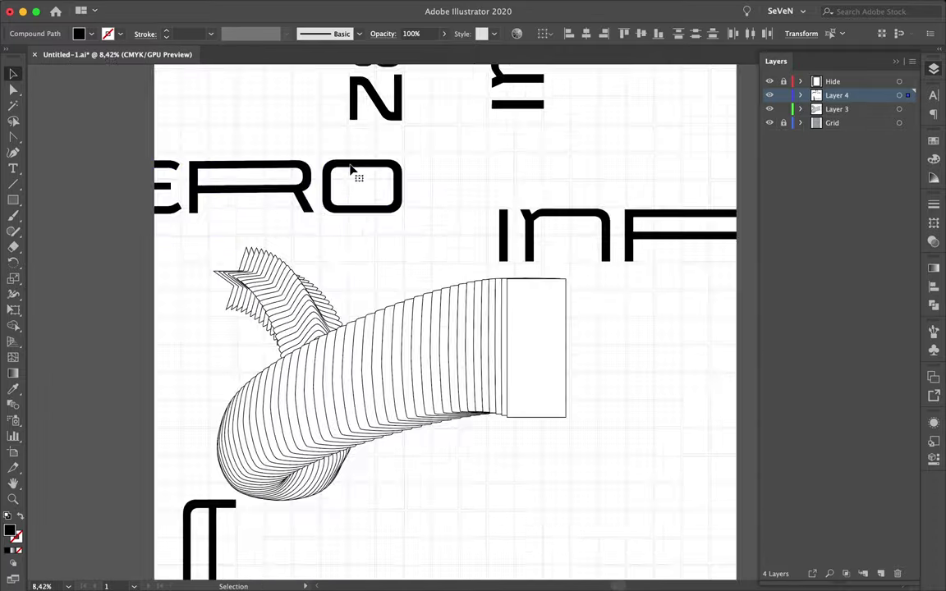
{"action": "scroll", "coordinate": [350, 170], "scroll_direction": "down", "scroll_amount": 2}
{"action": "left_click_drag", "start_coordinate": [255, 176], "coordinate": [314, 177]}
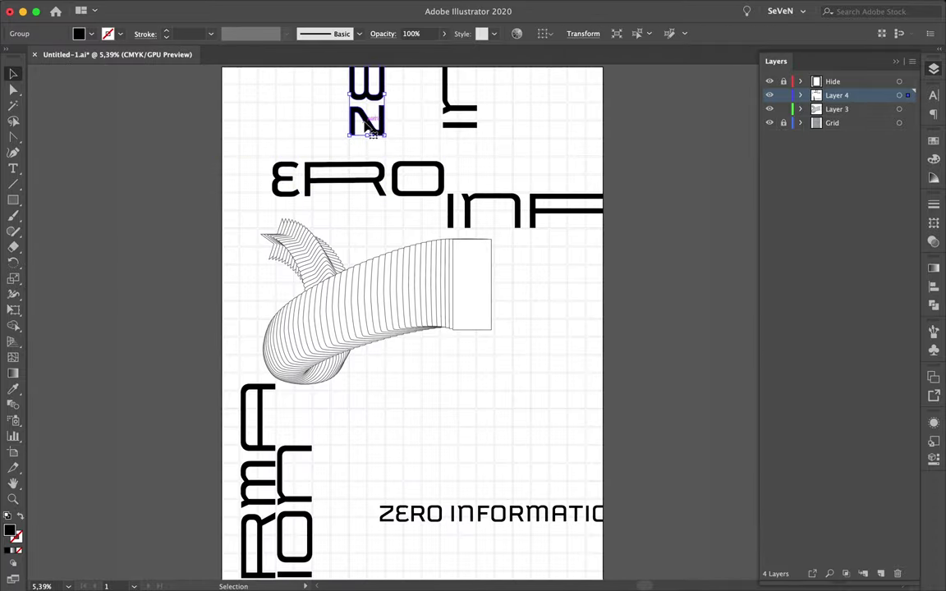
Step: Move the Z glyph inside its group down to join ERO
{"action": "double_click", "coordinate": [359, 105]}
{"action": "mouse_move", "coordinate": [358, 132]}
{"action": "left_mouse_down"}
{"action": "mouse_move", "coordinate": [263, 180]}
{"action": "mouse_move", "coordinate": [542, 238]}
{"action": "mouse_move", "coordinate": [215, 168]}
{"action": "left_mouse_up"}
{"action": "scroll", "coordinate": [296, 160], "scroll_direction": "up", "scroll_amount": 2}
{"action": "key", "text": "v"}
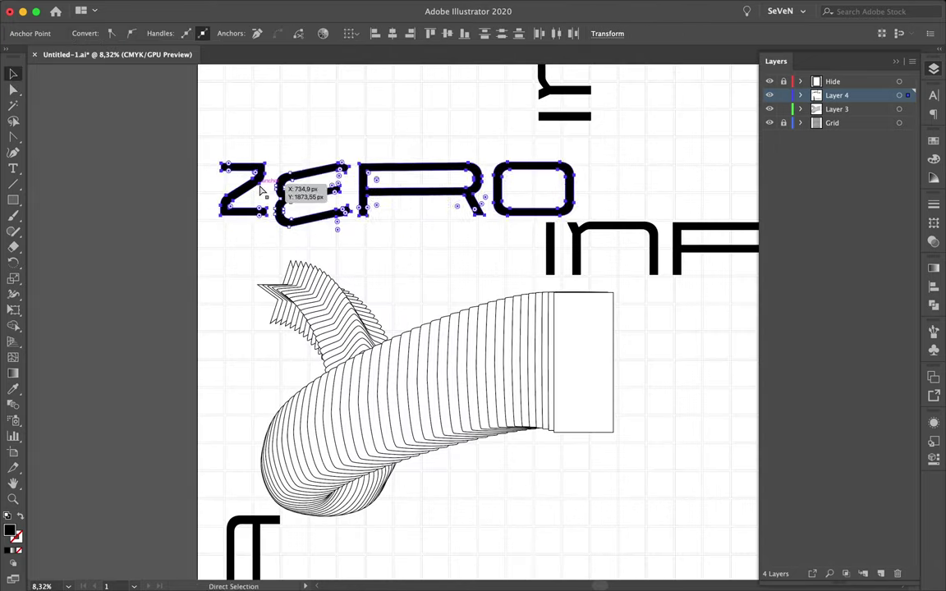
{"action": "scroll", "coordinate": [361, 223], "scroll_direction": "up", "scroll_amount": 2}
{"action": "scroll", "coordinate": [409, 272], "scroll_direction": "down", "scroll_amount": 3}
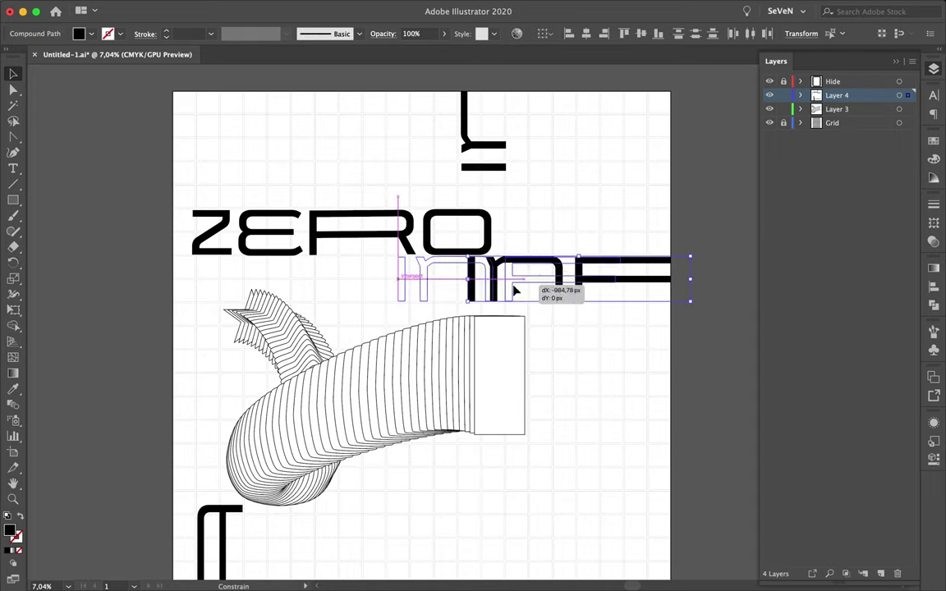
Step: Move the ribbon aside and stand INF vertically at the left edge
{"action": "left_click_drag", "start_coordinate": [514, 281], "coordinate": [432, 279]}
{"action": "left_click_drag", "start_coordinate": [353, 386], "coordinate": [723, 353]}
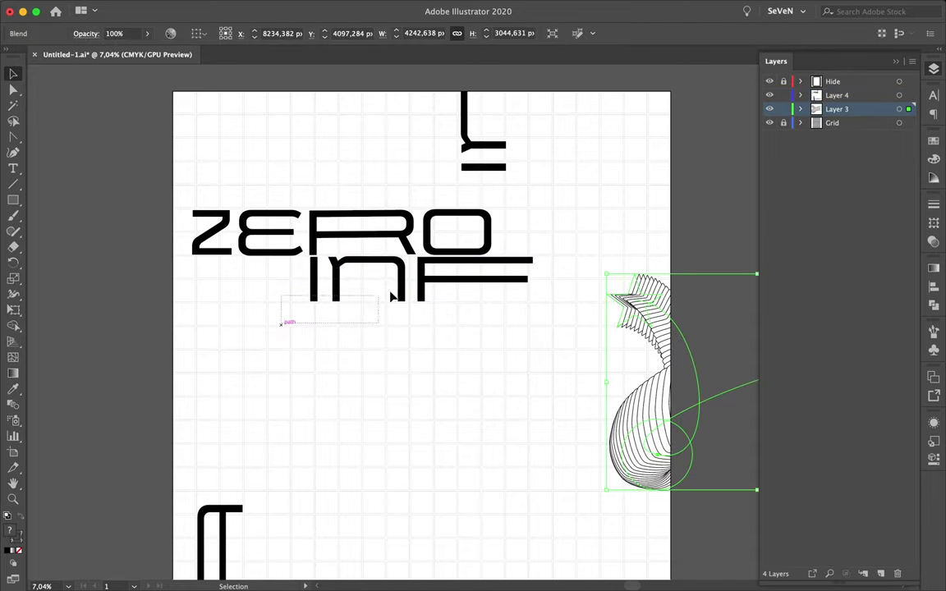
{"action": "left_click_drag", "start_coordinate": [427, 279], "coordinate": [427, 329]}
{"action": "left_click_drag", "start_coordinate": [534, 312], "coordinate": [448, 222]}
{"action": "mouse_move", "coordinate": [391, 294]}
{"action": "left_mouse_down"}
{"action": "mouse_move", "coordinate": [227, 329]}
{"action": "mouse_move", "coordinate": [221, 307]}
{"action": "left_mouse_up"}
{"action": "scroll", "coordinate": [246, 320], "scroll_direction": "down", "scroll_amount": 3}
{"action": "left_click_drag", "start_coordinate": [168, 228], "coordinate": [272, 382]}
{"action": "left_click_drag", "start_coordinate": [215, 361], "coordinate": [219, 329]}
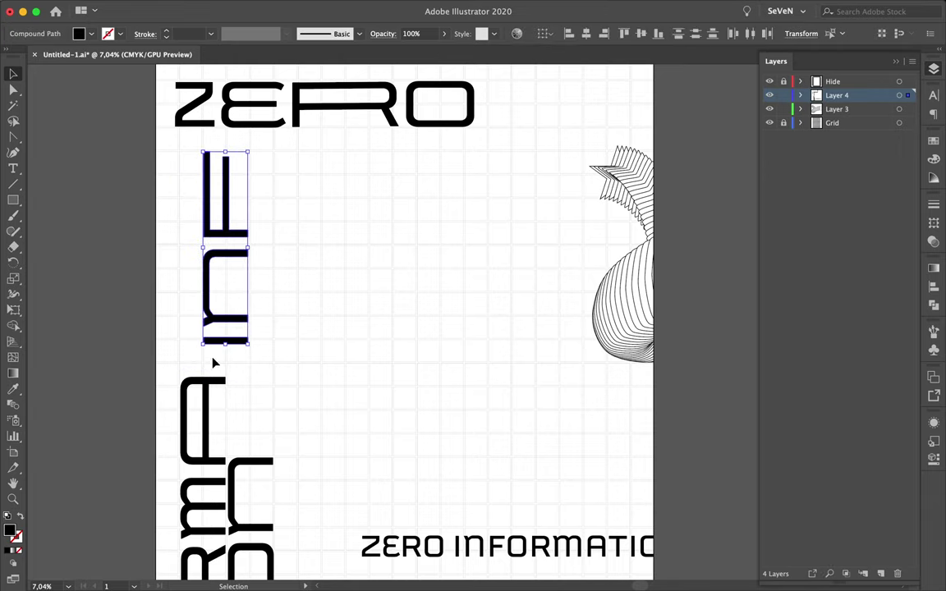
{"action": "scroll", "coordinate": [166, 468], "scroll_direction": "down", "scroll_amount": 2}
Step: Rotate the ORMA and TION block so ORMA lies horizontally under ZERO
{"action": "left_click_drag", "start_coordinate": [160, 378], "coordinate": [237, 214]}
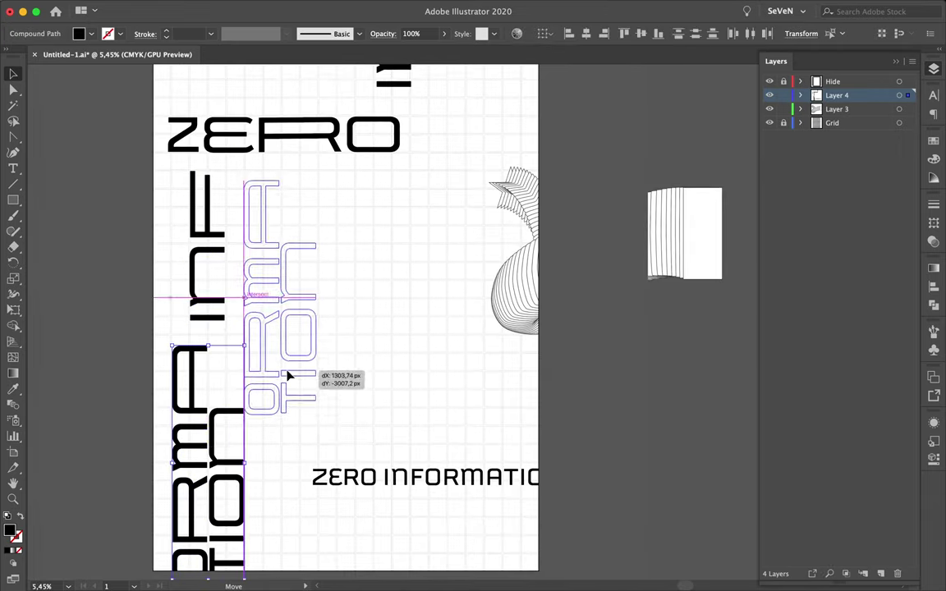
{"action": "scroll", "coordinate": [260, 344], "scroll_direction": "up", "scroll_amount": 2}
{"action": "mouse_move", "coordinate": [345, 103]}
{"action": "left_mouse_down"}
{"action": "mouse_move", "coordinate": [440, 134]}
{"action": "mouse_move", "coordinate": [493, 275]}
{"action": "left_mouse_up"}
{"action": "left_click_drag", "start_coordinate": [165, 235], "coordinate": [405, 127]}
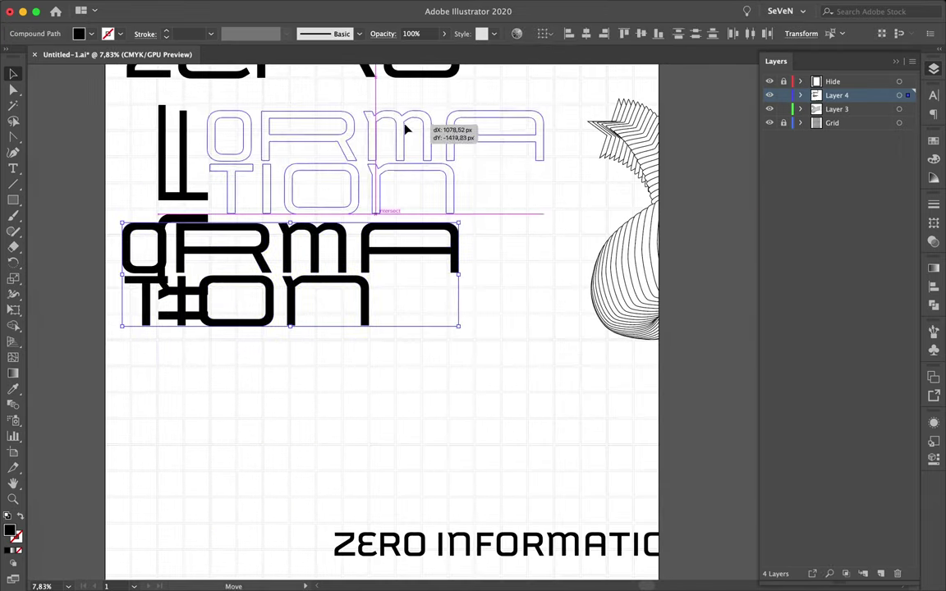
{"action": "scroll", "coordinate": [366, 218], "scroll_direction": "down", "scroll_amount": 3}
Step: Stand TION vertically under the A, then select the ORMA and INF letters
{"action": "left_click", "coordinate": [366, 219]}
{"action": "mouse_move", "coordinate": [433, 204]}
{"action": "left_mouse_down"}
{"action": "mouse_move", "coordinate": [382, 263]}
{"action": "mouse_move", "coordinate": [477, 312]}
{"action": "left_mouse_up"}
{"action": "scroll", "coordinate": [356, 253], "scroll_direction": "up", "scroll_amount": 2}
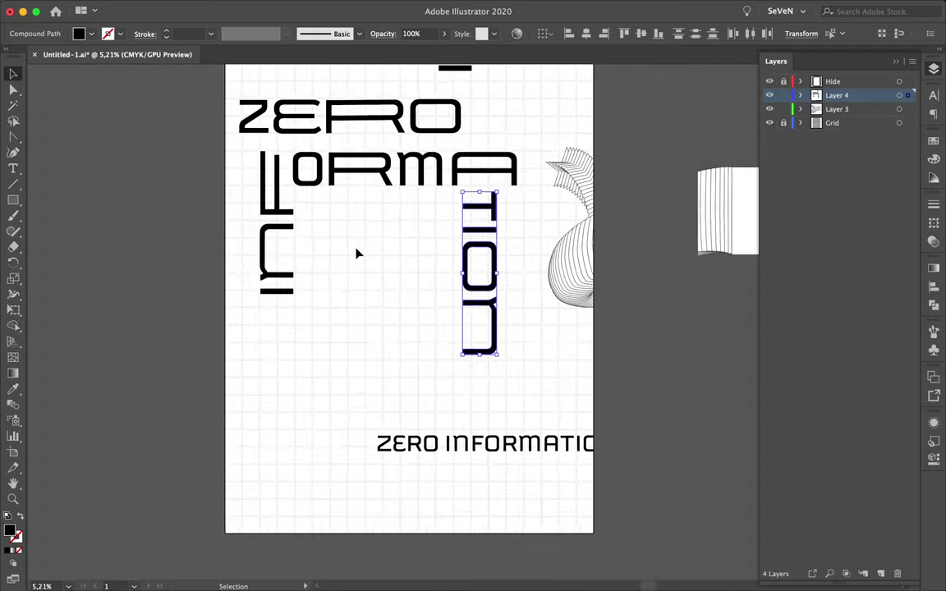
{"action": "scroll", "coordinate": [356, 253], "scroll_direction": "up", "scroll_amount": 2}
{"action": "key", "text": "a"}
{"action": "left_click", "coordinate": [279, 246]}
{"action": "scroll", "coordinate": [260, 424], "scroll_direction": "up", "scroll_amount": 2}
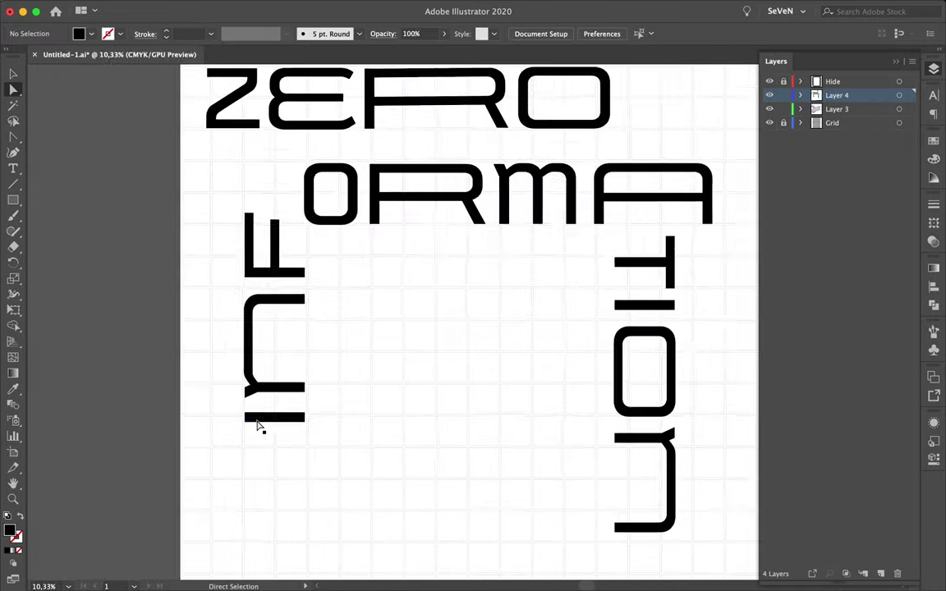
{"action": "left_click", "coordinate": [332, 228]}
{"action": "key", "text": "v"}
{"action": "left_click", "coordinate": [301, 285]}
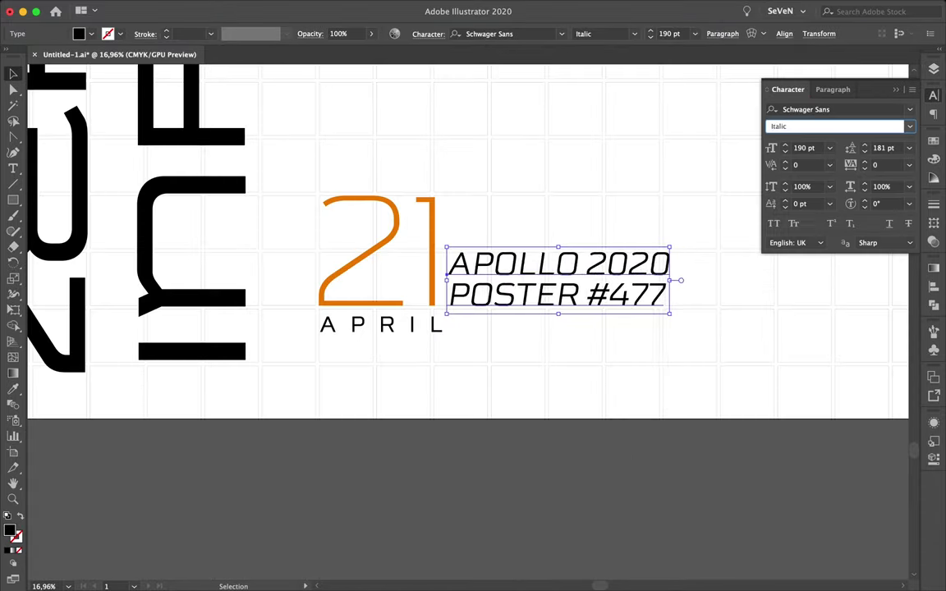
Step: Apply the Light font style to the date text
{"action": "type", "text": "Light"}
{"action": "key", "text": "Return"}
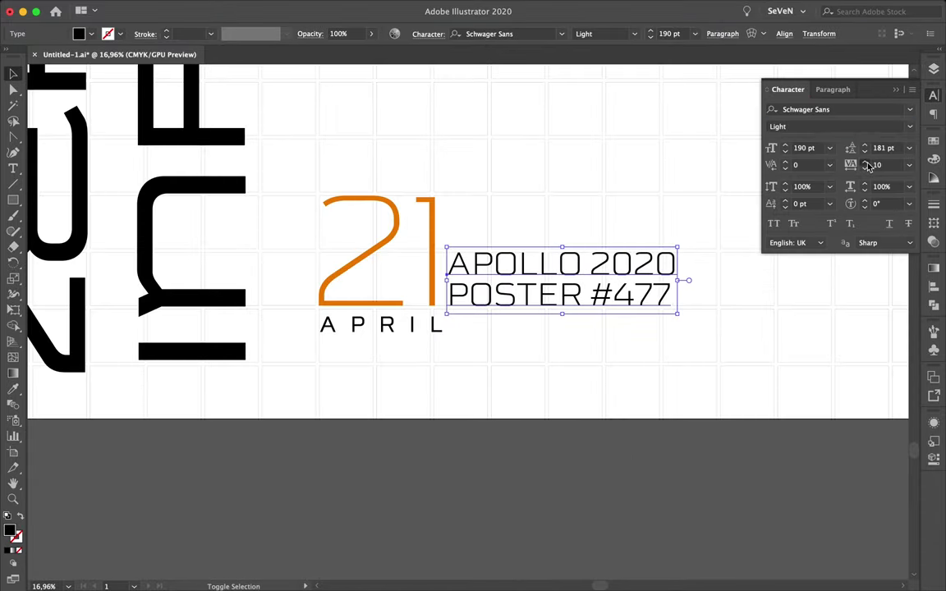
{"action": "left_click", "coordinate": [630, 192]}
{"action": "scroll", "coordinate": [630, 213], "scroll_direction": "down", "scroll_amount": 3}
{"action": "scroll", "coordinate": [624, 215], "scroll_direction": "up", "scroll_amount": 2}
Step: Recolor the tube strips orange and black, and raise one strip above the blend
{"action": "left_click", "coordinate": [575, 287]}
{"action": "left_click", "coordinate": [167, 8]}
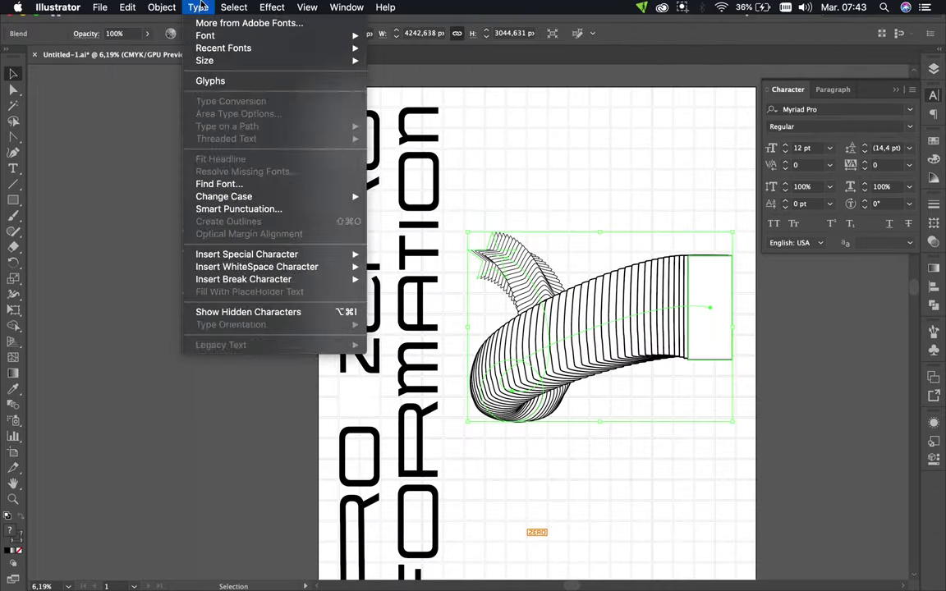
{"action": "left_click", "coordinate": [633, 260]}
{"action": "scroll", "coordinate": [460, 257], "scroll_direction": "up", "scroll_amount": 5}
{"action": "double_click", "coordinate": [461, 256]}
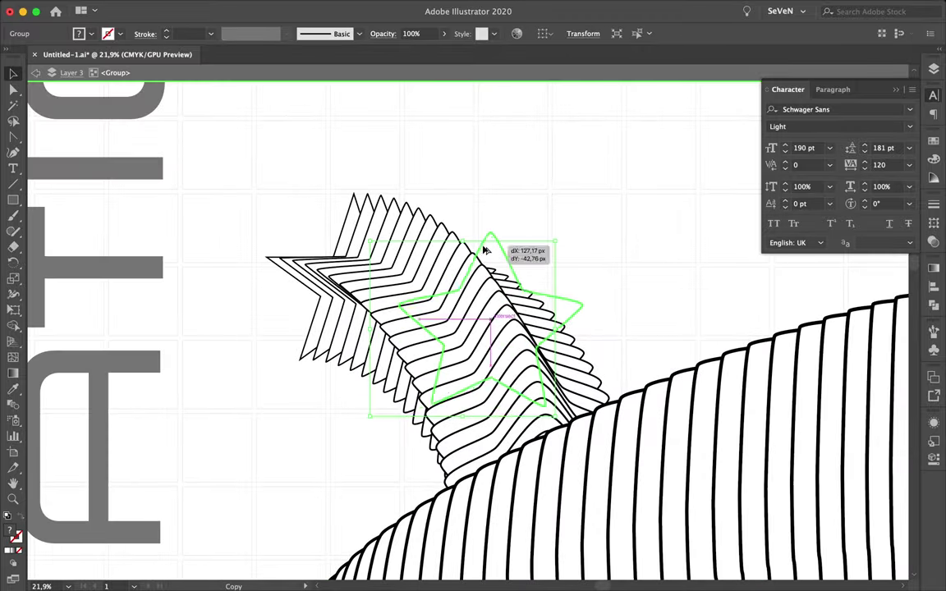
{"action": "scroll", "coordinate": [575, 345], "scroll_direction": "down", "scroll_amount": 3}
{"action": "left_click", "coordinate": [612, 397]}
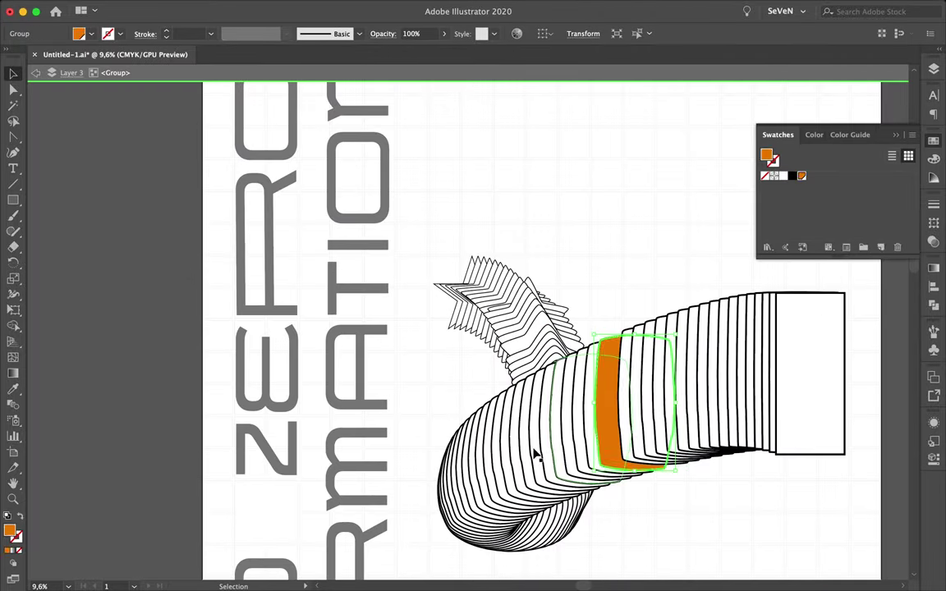
{"action": "left_click", "coordinate": [518, 443]}
{"action": "left_click", "coordinate": [524, 298]}
{"action": "left_click", "coordinate": [791, 177]}
{"action": "left_click_drag", "start_coordinate": [733, 342], "coordinate": [719, 327]}
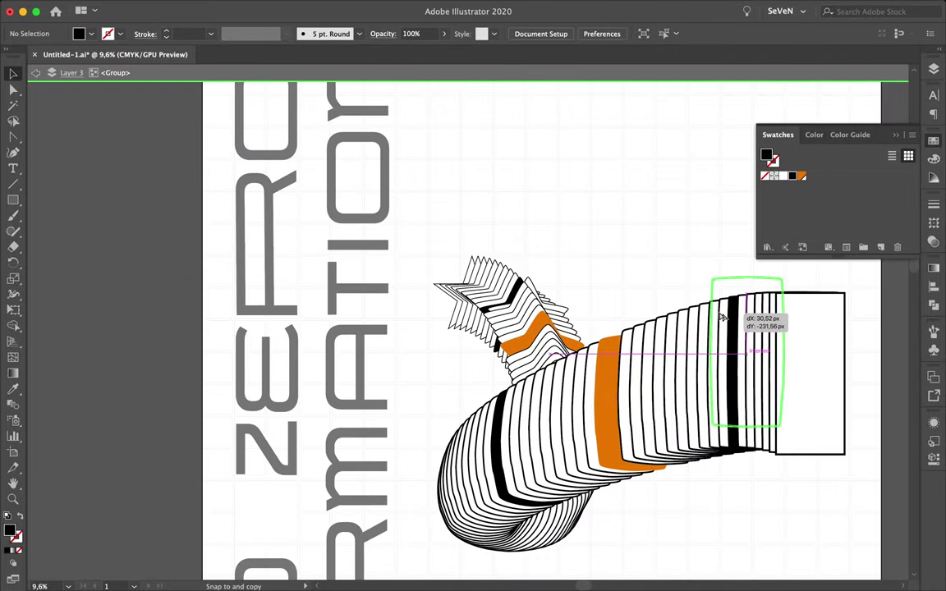
{"action": "left_click", "coordinate": [765, 462]}
Step: Nudge one strip of the ribbon into place
{"action": "scroll", "coordinate": [562, 271], "scroll_direction": "down", "scroll_amount": 2}
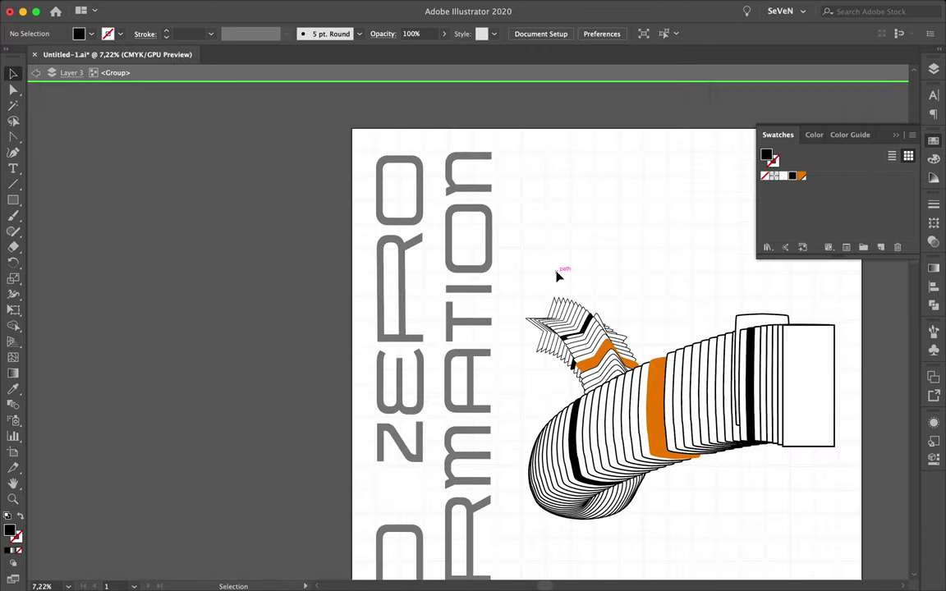
{"action": "scroll", "coordinate": [562, 270], "scroll_direction": "up", "scroll_amount": 5}
{"action": "key", "text": "a"}
{"action": "left_click", "coordinate": [565, 380]}
{"action": "key", "text": "v"}
{"action": "scroll", "coordinate": [612, 332], "scroll_direction": "down", "scroll_amount": 3}
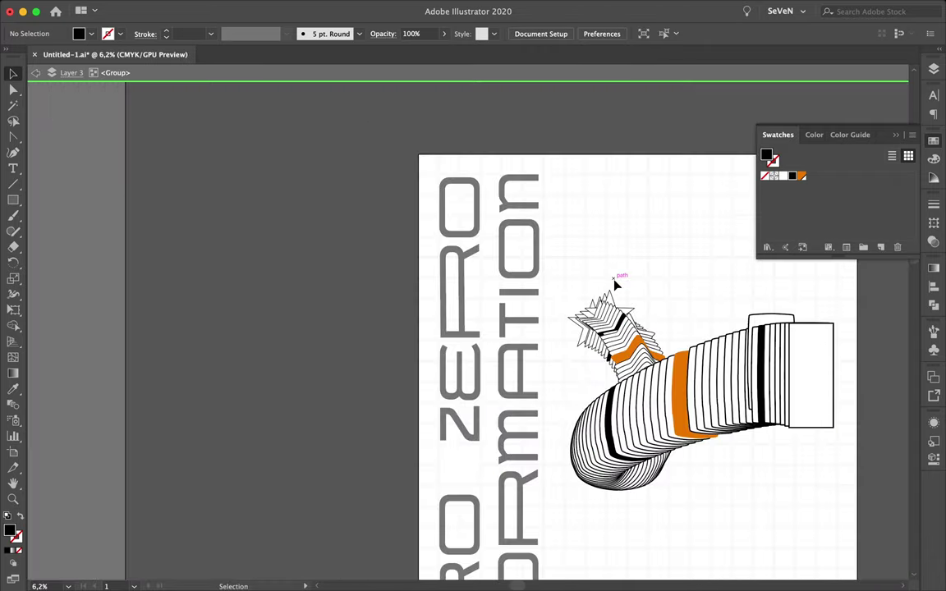
{"action": "scroll", "coordinate": [607, 328], "scroll_direction": "up", "scroll_amount": 3}
{"action": "scroll", "coordinate": [633, 296], "scroll_direction": "down", "scroll_amount": 2}
{"action": "scroll", "coordinate": [633, 291], "scroll_direction": "down", "scroll_amount": 1}
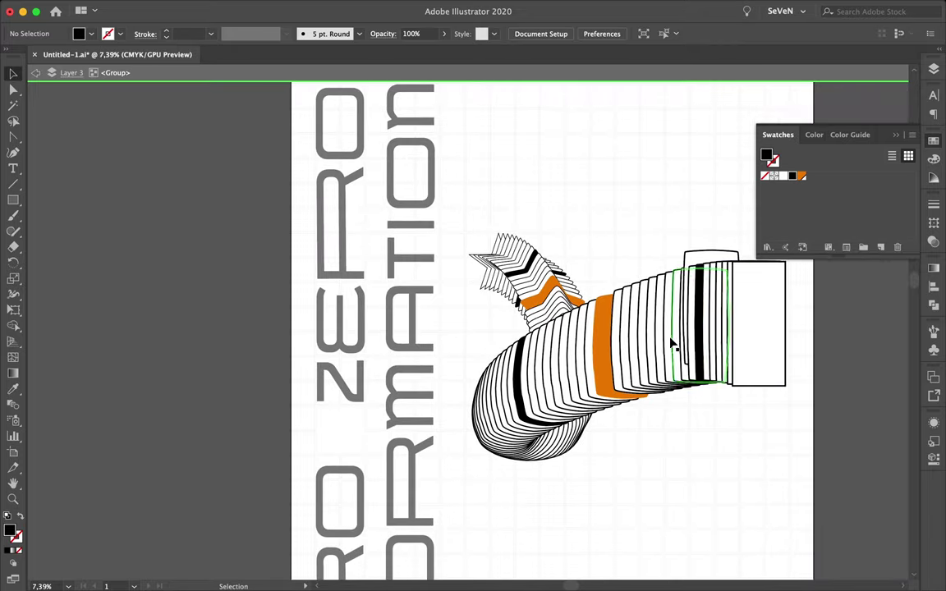
{"action": "left_click_drag", "start_coordinate": [513, 416], "coordinate": [509, 408]}
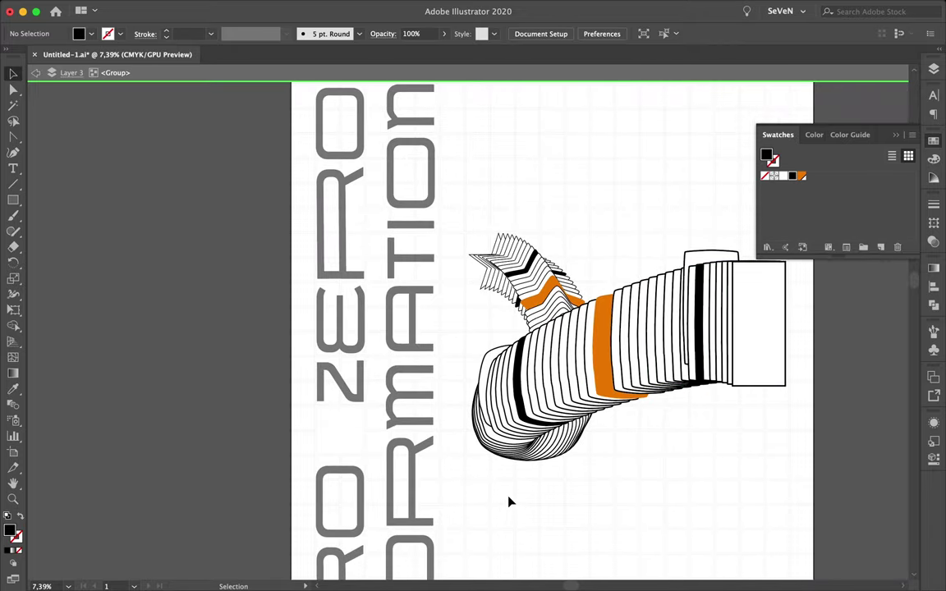
{"action": "scroll", "coordinate": [509, 501], "scroll_direction": "down", "scroll_amount": 1}
{"action": "scroll", "coordinate": [518, 518], "scroll_direction": "down", "scroll_amount": 2}
{"action": "key", "text": "v"}
Step: Rotate the small orange ZERO label 90° upright and move it above the 21 APRIL block
{"action": "left_click", "coordinate": [424, 185]}
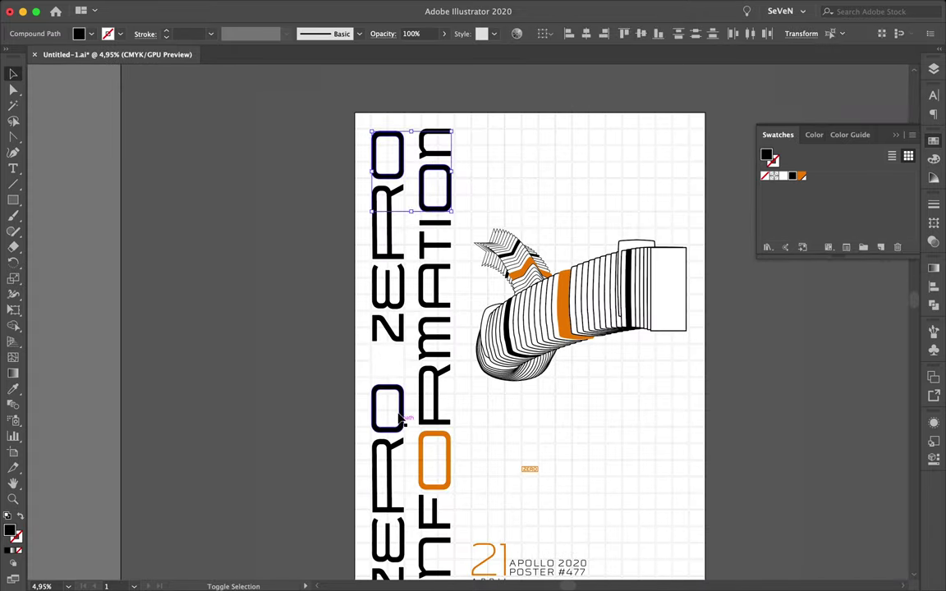
{"action": "scroll", "coordinate": [583, 490], "scroll_direction": "up", "scroll_amount": 2}
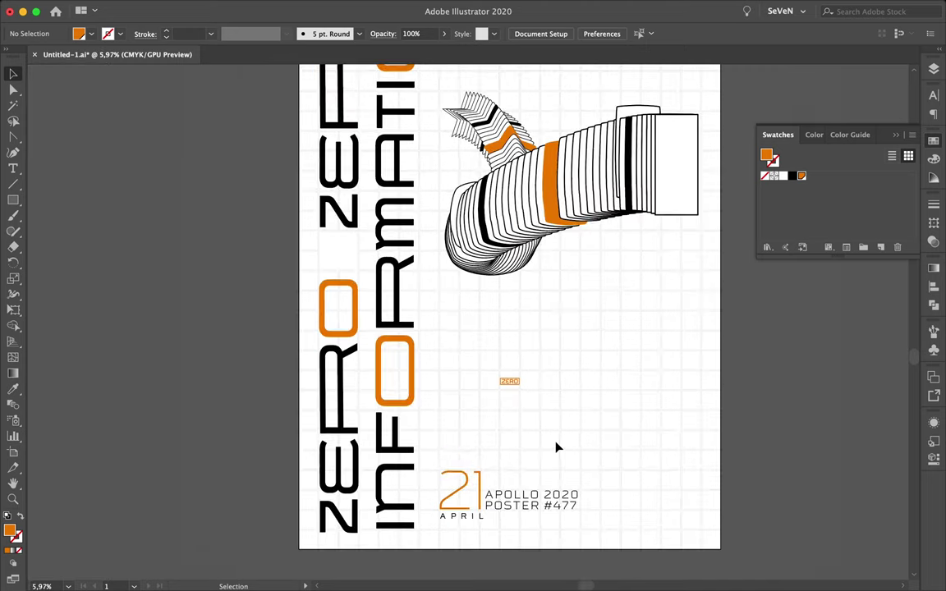
{"action": "left_click", "coordinate": [509, 381]}
{"action": "left_click_drag", "start_coordinate": [518, 387], "coordinate": [480, 356]}
{"action": "left_click_drag", "start_coordinate": [613, 466], "coordinate": [606, 436]}
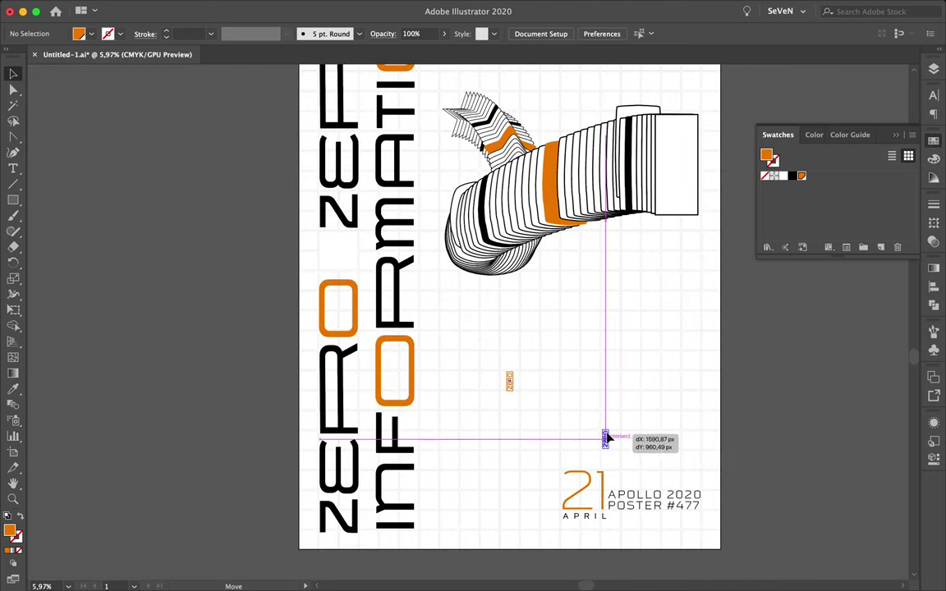
{"action": "key", "text": "F7"}
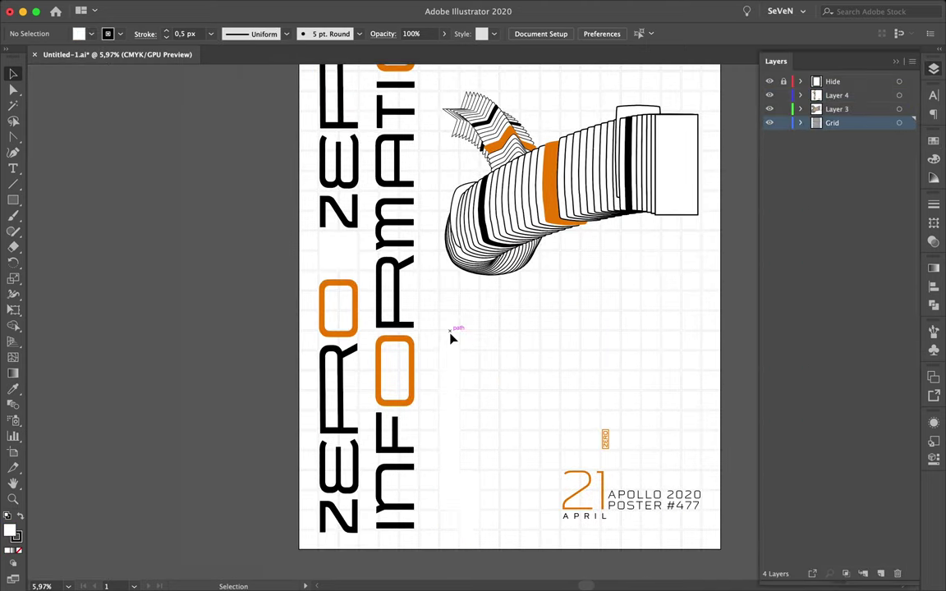
Step: Place a small square outline below the ribbon
{"action": "scroll", "coordinate": [493, 246], "scroll_direction": "up", "scroll_amount": 3}
{"action": "scroll", "coordinate": [595, 155], "scroll_direction": "down", "scroll_amount": 1}
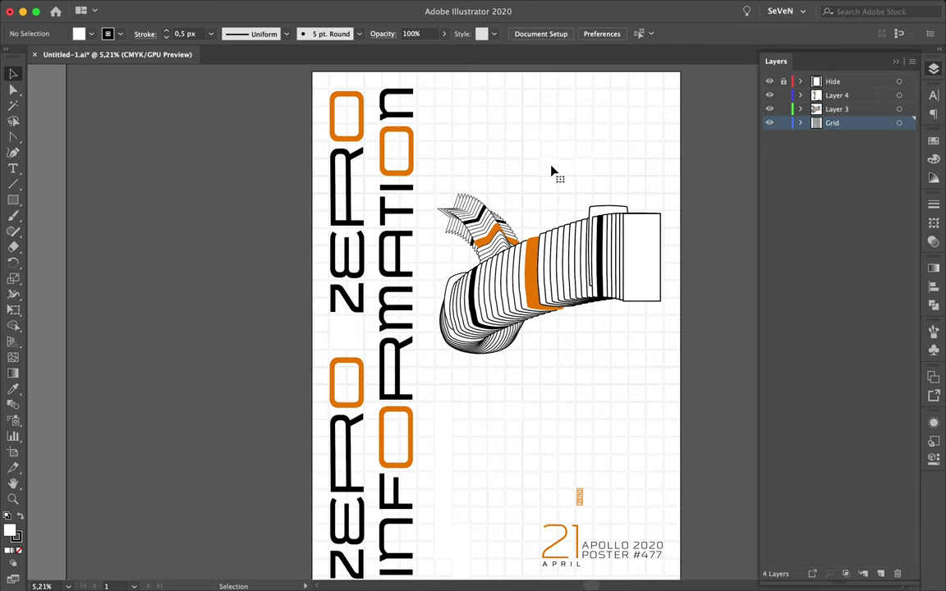
{"action": "scroll", "coordinate": [552, 173], "scroll_direction": "up", "scroll_amount": 2}
{"action": "scroll", "coordinate": [600, 197], "scroll_direction": "down", "scroll_amount": 2}
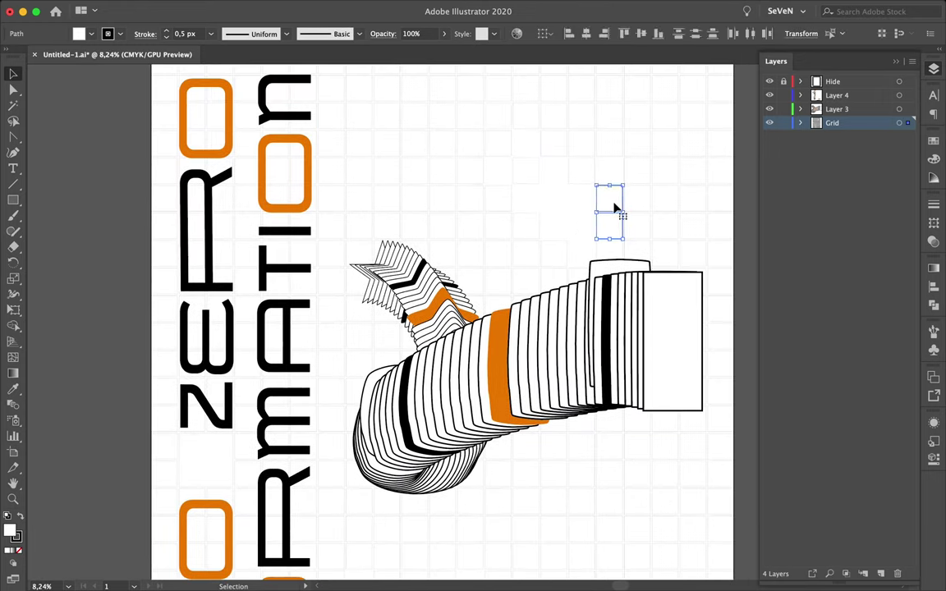
{"action": "left_click_drag", "start_coordinate": [274, 85], "coordinate": [602, 464]}
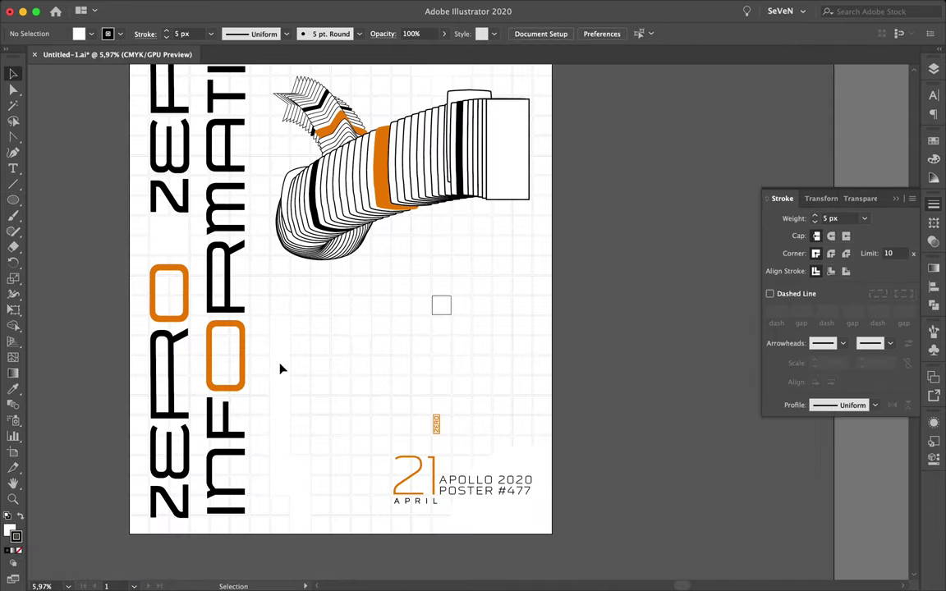
Step: Extend the stepped line upward and make it a 90 px orange dashed stroke
{"action": "key", "text": "a"}
{"action": "left_click_drag", "start_coordinate": [274, 549], "coordinate": [501, 155]}
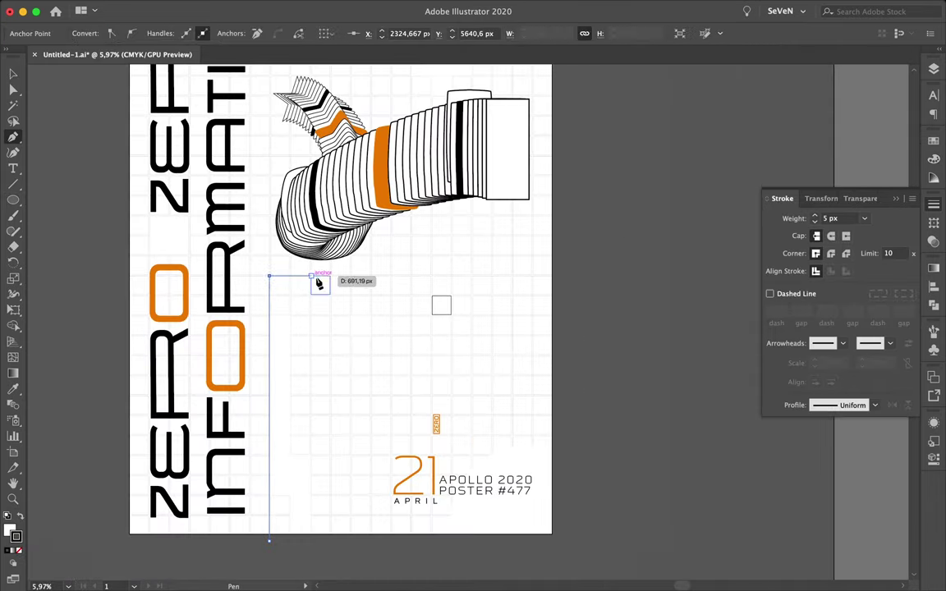
{"action": "left_click", "coordinate": [771, 293]}
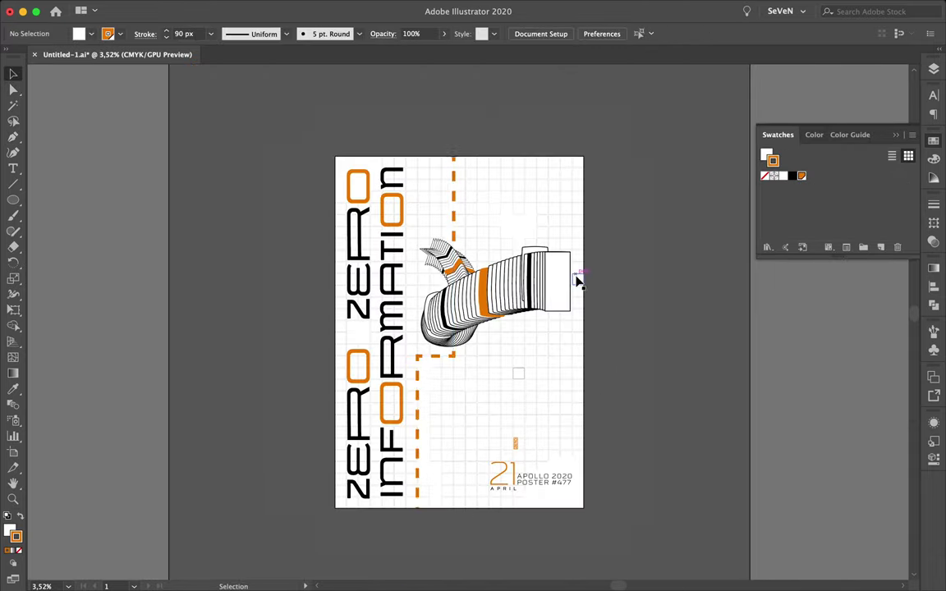
Step: Draw a thin orange bar with no outline inside the ribbon's end box
{"action": "scroll", "coordinate": [578, 282], "scroll_direction": "up", "scroll_amount": 2}
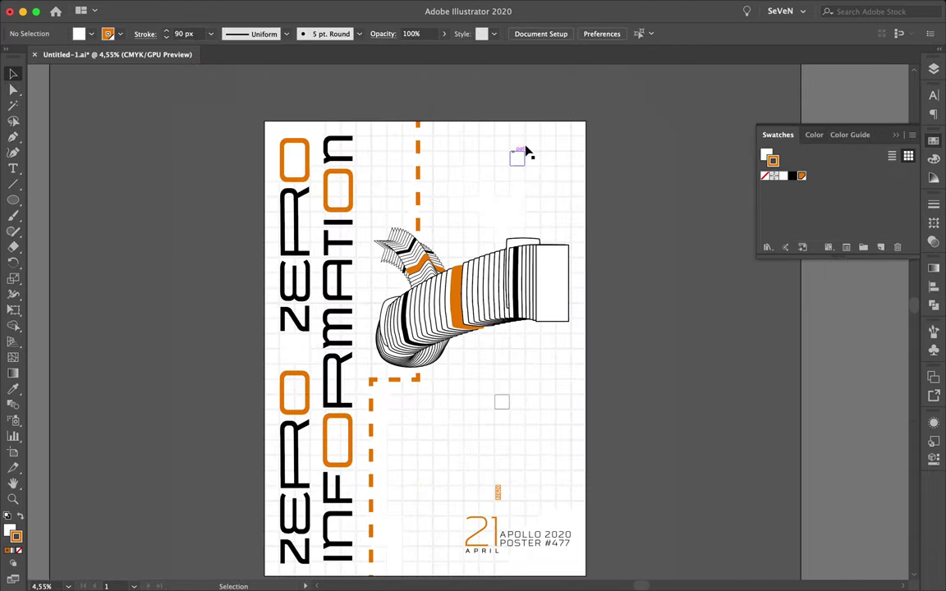
{"action": "key", "text": "v"}
{"action": "scroll", "coordinate": [543, 311], "scroll_direction": "up", "scroll_amount": 3}
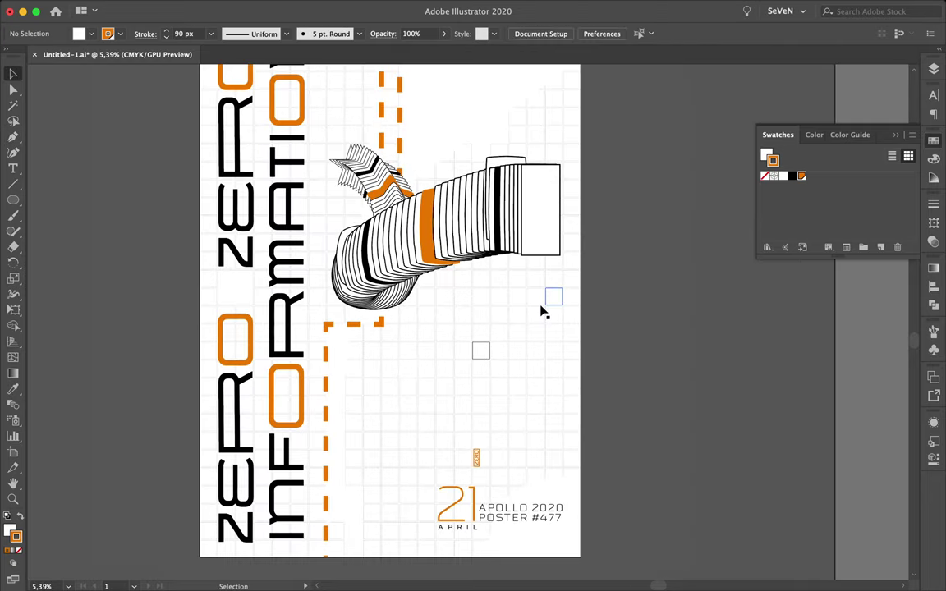
{"action": "scroll", "coordinate": [526, 426], "scroll_direction": "up", "scroll_amount": 2}
{"action": "key", "text": "m"}
{"action": "left_click_drag", "start_coordinate": [499, 249], "coordinate": [508, 334]}
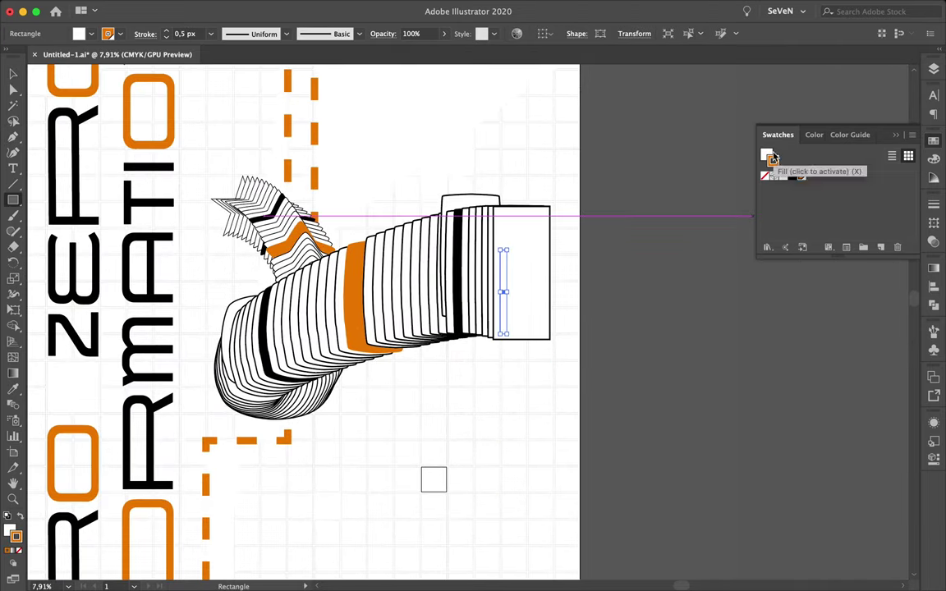
{"action": "key", "text": "v"}
{"action": "key", "text": "F7"}
Step: Duplicate the orange bar beside the original at a different height
{"action": "left_click_drag", "start_coordinate": [507, 292], "coordinate": [526, 246], "text": "alt"}
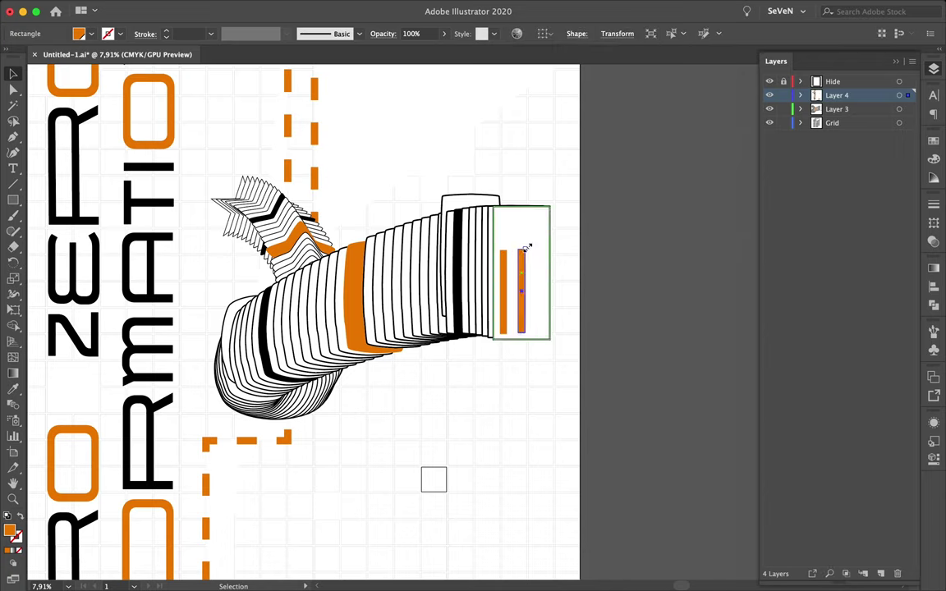
{"action": "scroll", "coordinate": [532, 376], "scroll_direction": "down", "scroll_amount": 2}
{"action": "double_click", "coordinate": [503, 338]}
{"action": "key", "text": "F7"}
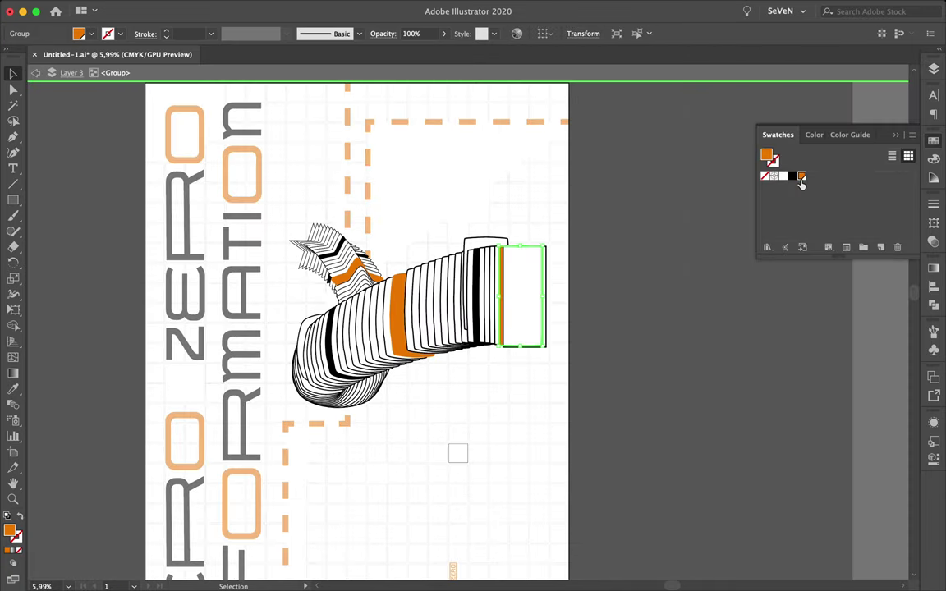
{"action": "double_click", "coordinate": [461, 417]}
{"action": "scroll", "coordinate": [461, 417], "scroll_direction": "down", "scroll_amount": 3}
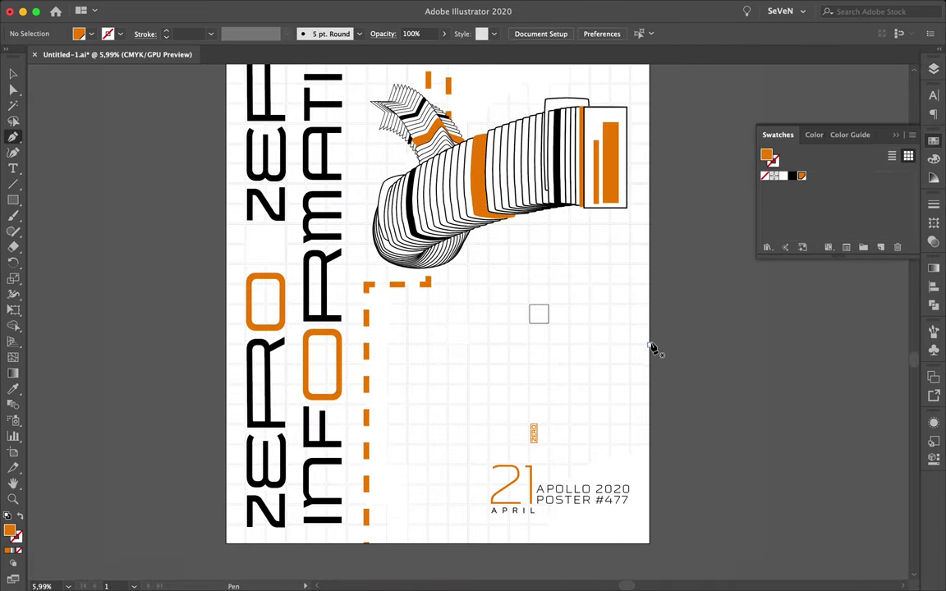
Step: Draw a dashed stepped circuit line from the top right down to the bottom edge
{"action": "left_click", "coordinate": [650, 346]}
{"action": "left_click", "coordinate": [632, 346]}
{"action": "left_click", "coordinate": [631, 404]}
{"action": "left_click", "coordinate": [469, 405]}
{"action": "left_click", "coordinate": [468, 543]}
{"action": "left_click", "coordinate": [370, 395]}
{"action": "left_click", "coordinate": [934, 204]}
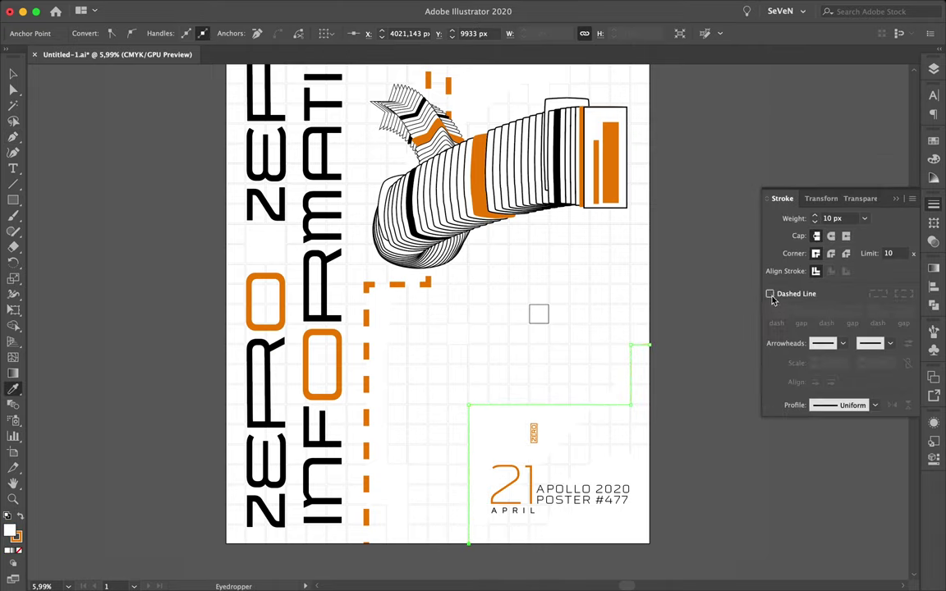
{"action": "scroll", "coordinate": [556, 416], "scroll_direction": "up", "scroll_amount": 2}
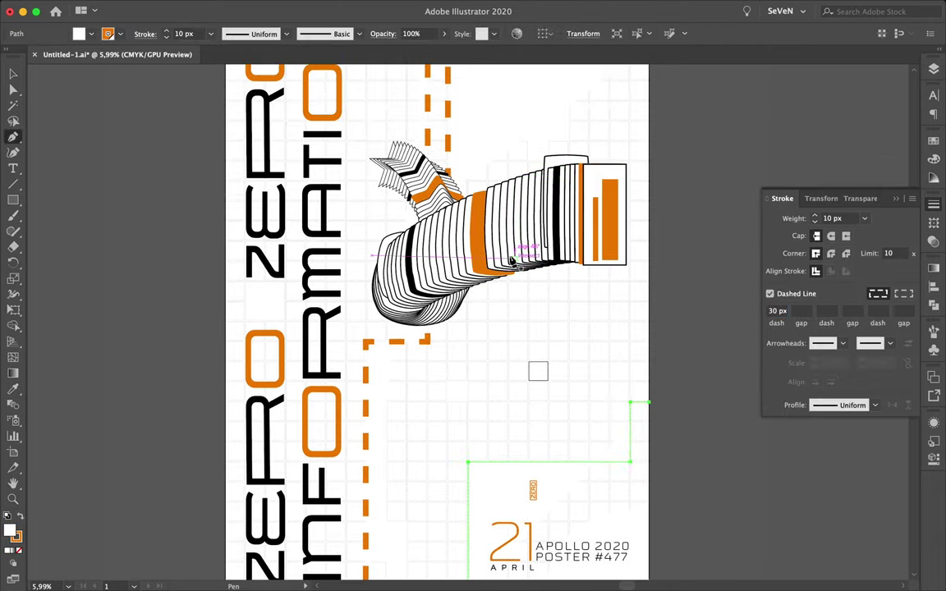
Step: Draw a second stepped circuit line from the ribbon's end running left below the ribbon
{"action": "left_click", "coordinate": [649, 240]}
{"action": "left_click", "coordinate": [607, 240]}
{"action": "scroll", "coordinate": [611, 262], "scroll_direction": "up", "scroll_amount": 3}
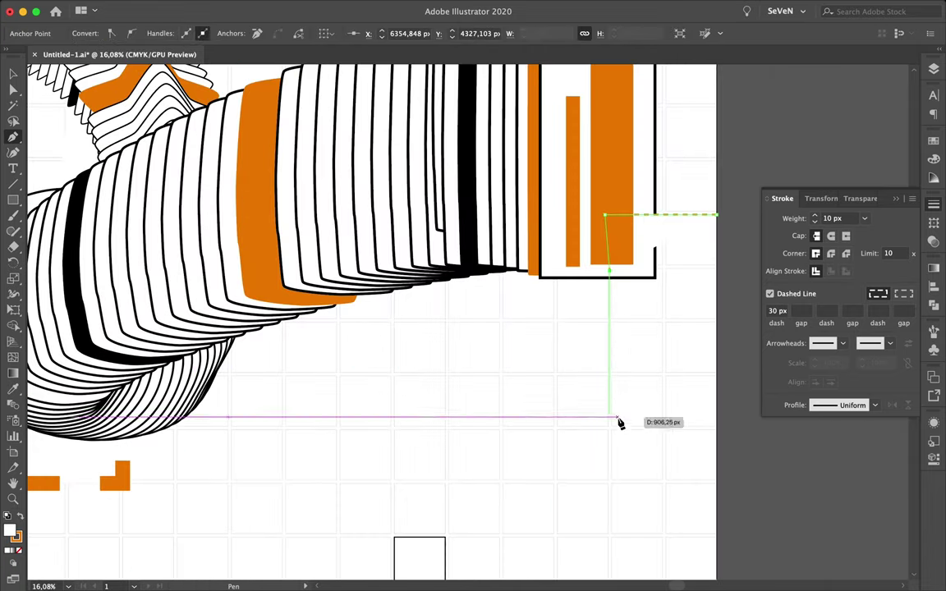
{"action": "left_click", "coordinate": [505, 534]}
{"action": "left_click", "coordinate": [501, 380]}
{"action": "left_click", "coordinate": [346, 380]}
{"action": "scroll", "coordinate": [345, 381], "scroll_direction": "down", "scroll_amount": 3}
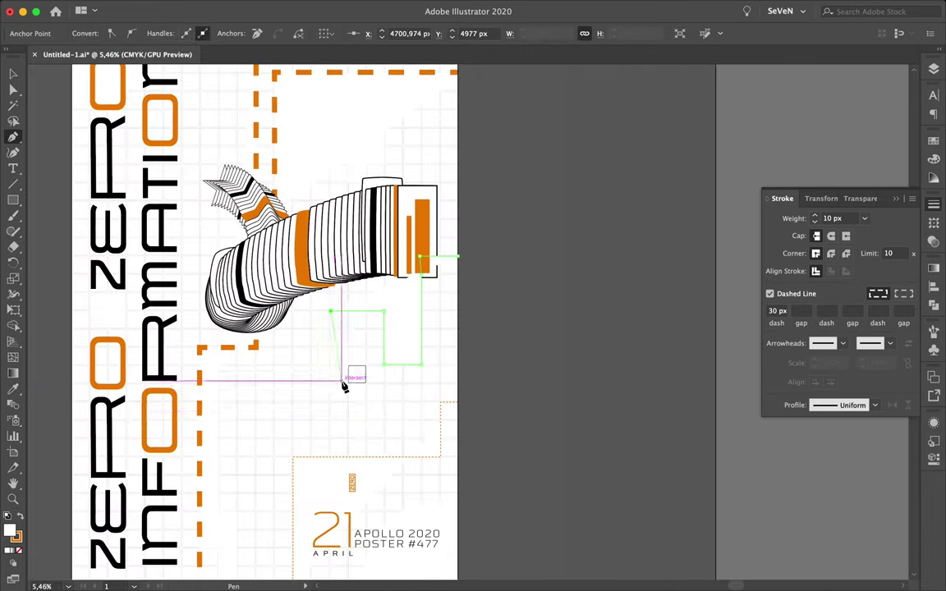
{"action": "left_click", "coordinate": [273, 383]}
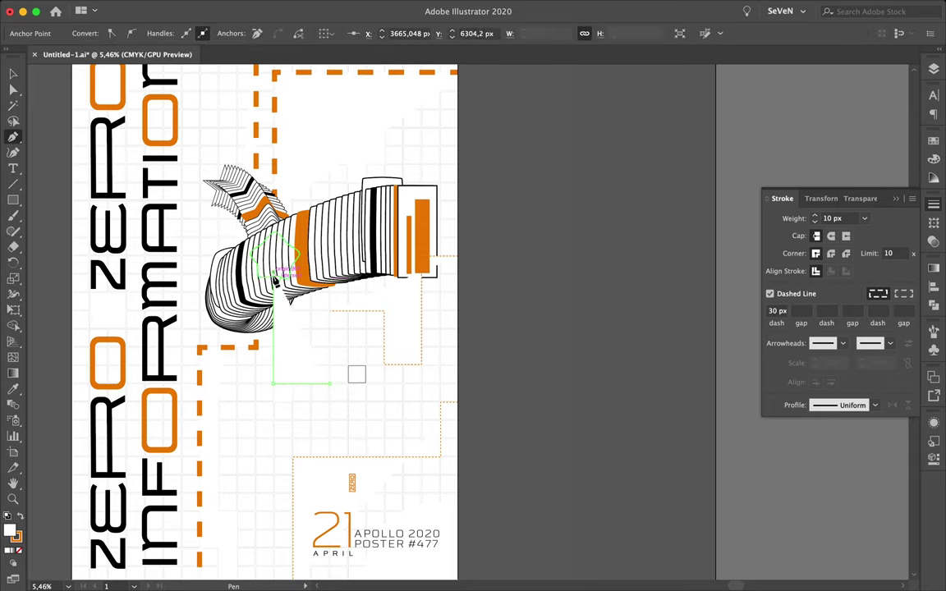
{"action": "left_click", "coordinate": [934, 141]}
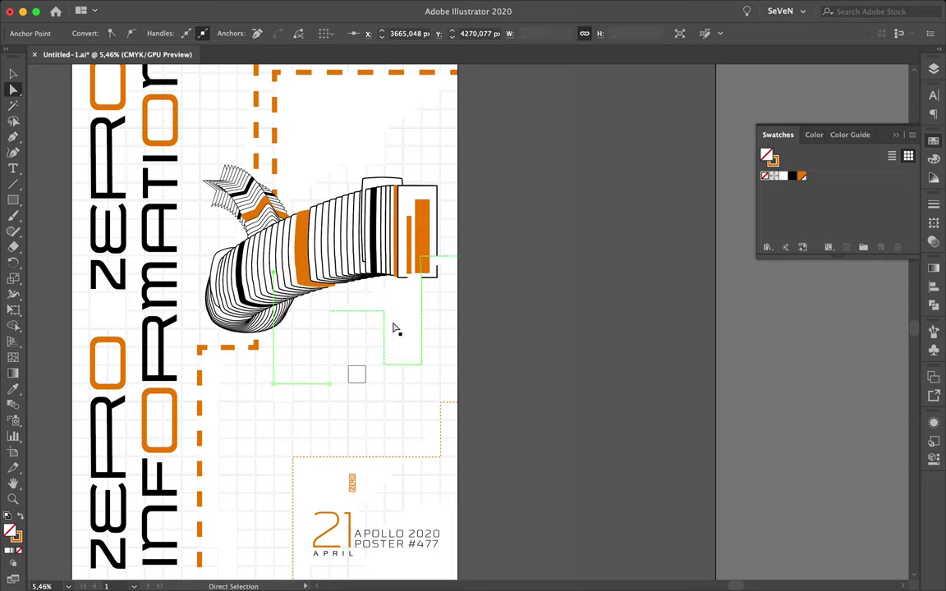
{"action": "left_click", "coordinate": [331, 383]}
{"action": "key", "text": "v"}
{"action": "left_click", "coordinate": [376, 326]}
Step: Move the circuit line onto the Grid layer and adjust a small square's stroke
{"action": "left_click", "coordinate": [934, 68]}
{"action": "left_click_drag", "start_coordinate": [907, 109], "coordinate": [907, 123]}
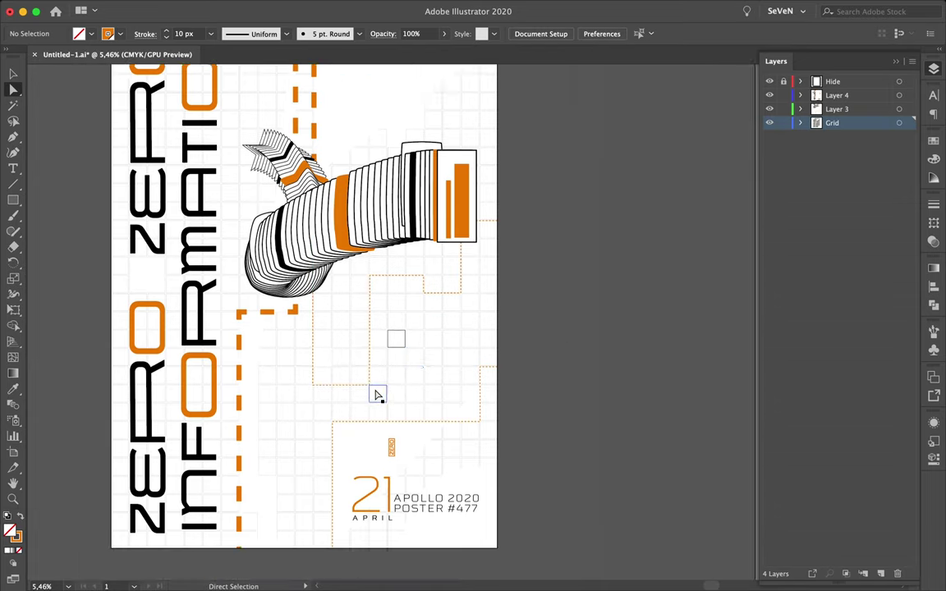
{"action": "left_click", "coordinate": [229, 396]}
{"action": "left_click", "coordinate": [933, 204]}
{"action": "scroll", "coordinate": [534, 307], "scroll_direction": "down", "scroll_amount": 3}
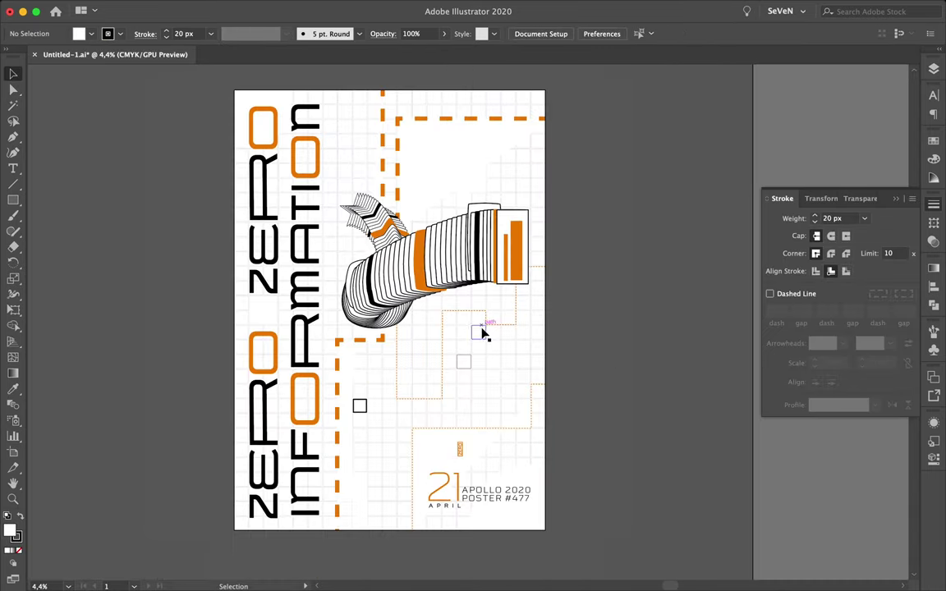
{"action": "scroll", "coordinate": [607, 393], "scroll_direction": "up", "scroll_amount": 3}
{"action": "scroll", "coordinate": [570, 321], "scroll_direction": "up", "scroll_amount": 2}
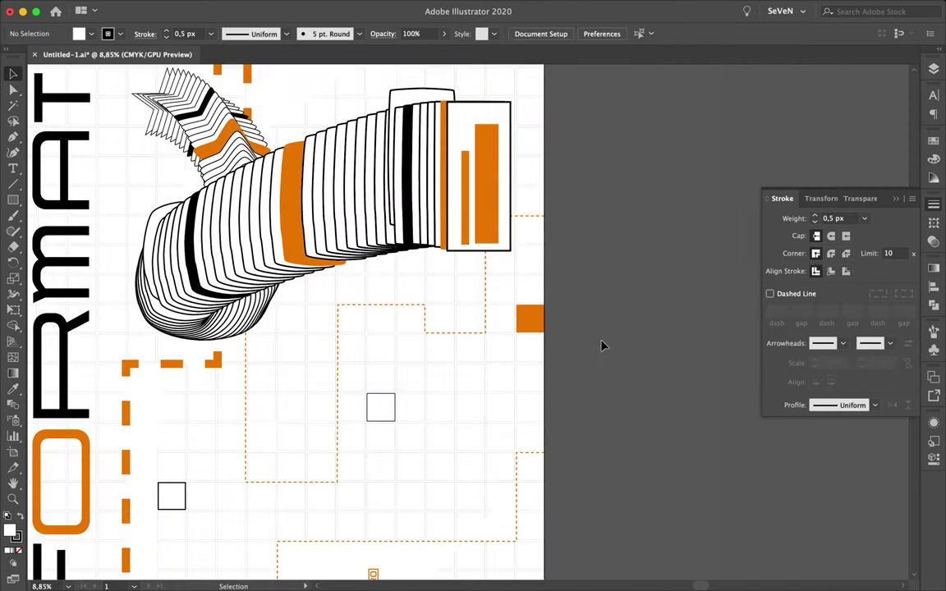
{"action": "scroll", "coordinate": [602, 344], "scroll_direction": "up", "scroll_amount": 2}
Step: Duplicate the ZERO label just below the original
{"action": "left_click", "coordinate": [496, 117]}
{"action": "scroll", "coordinate": [496, 117], "scroll_direction": "up", "scroll_amount": 5}
{"action": "mouse_move", "coordinate": [530, 248]}
{"action": "left_mouse_down"}
{"action": "mouse_move", "coordinate": [566, 177]}
{"action": "mouse_move", "coordinate": [555, 237]}
{"action": "left_mouse_up"}
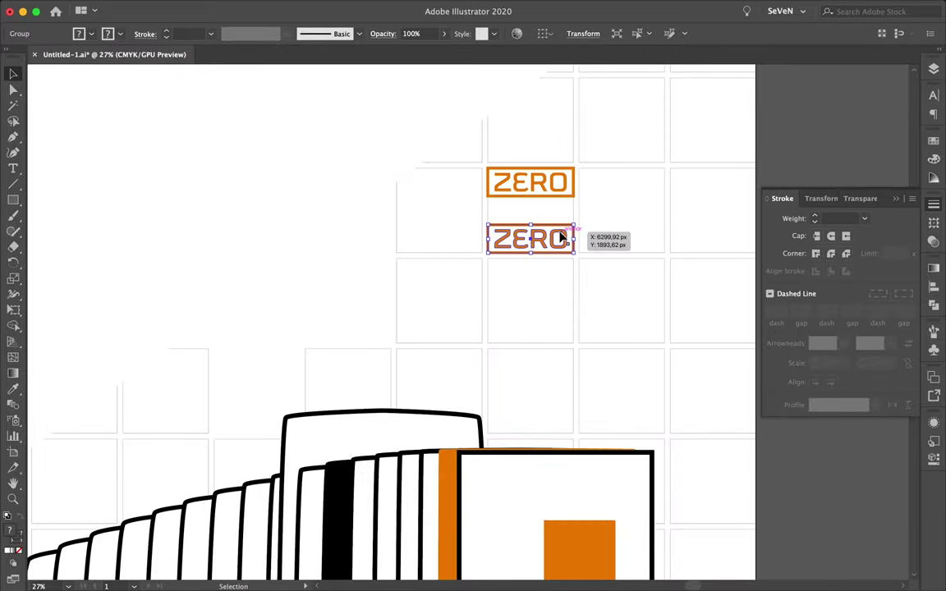
{"action": "left_click", "coordinate": [717, 190]}
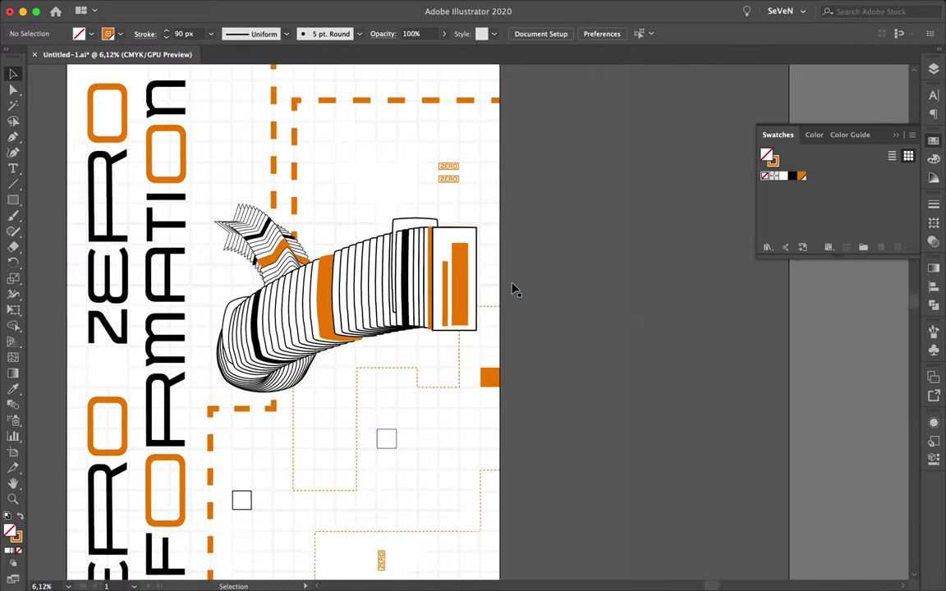
{"action": "scroll", "coordinate": [513, 288], "scroll_direction": "down", "scroll_amount": 5}
Step: Close a small orange corner triangle and copy it into neighbouring cell corners
{"action": "scroll", "coordinate": [512, 287], "scroll_direction": "up", "scroll_amount": 10}
{"action": "key", "text": "p"}
{"action": "left_click", "coordinate": [420, 262]}
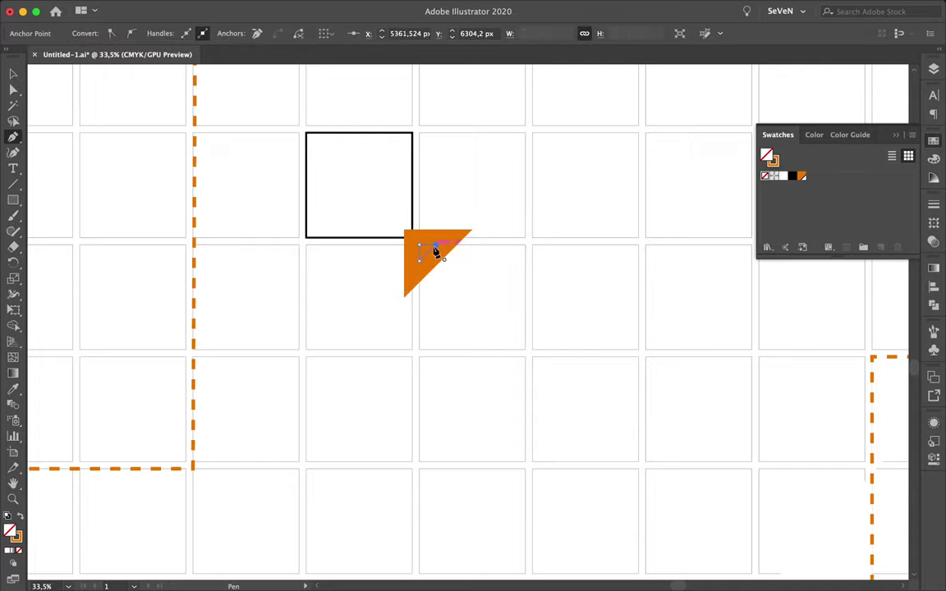
{"action": "left_click_drag", "start_coordinate": [427, 252], "coordinate": [539, 251]}
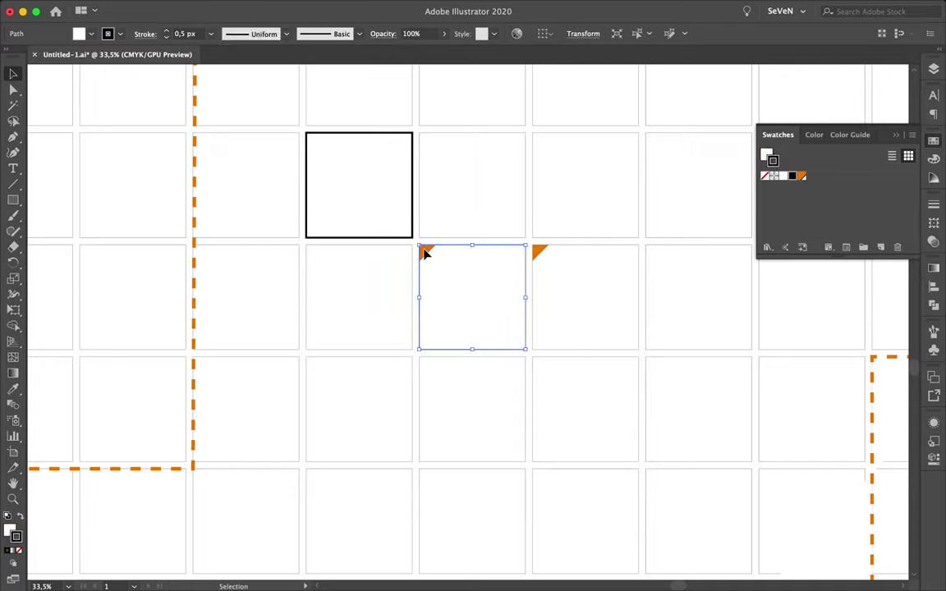
{"action": "left_click_drag", "start_coordinate": [424, 249], "coordinate": [511, 355]}
{"action": "left_click", "coordinate": [510, 349]}
{"action": "scroll", "coordinate": [530, 348], "scroll_direction": "down", "scroll_amount": 5}
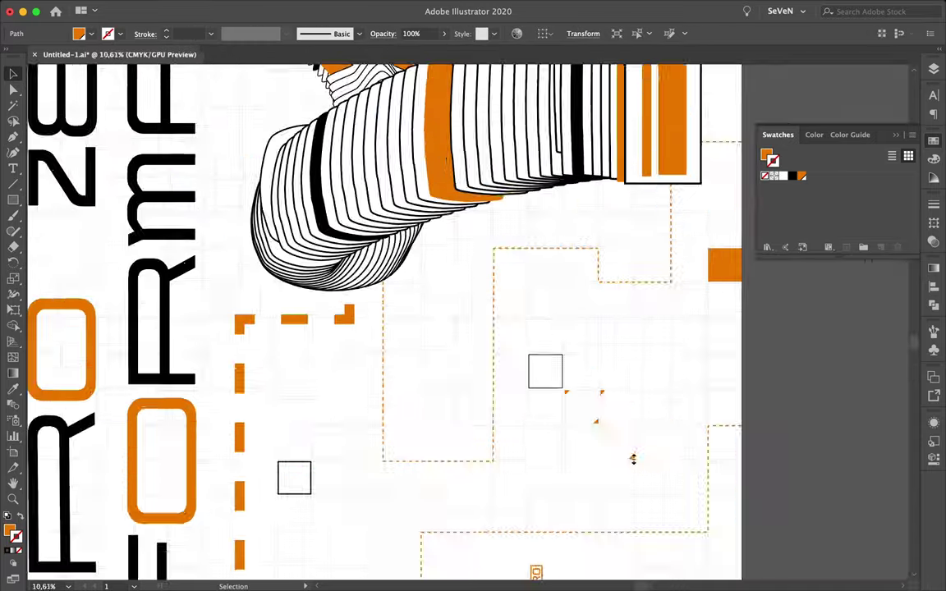
{"action": "left_click_drag", "start_coordinate": [633, 459], "coordinate": [570, 553]}
Step: Copy the triangle into a left-side cell corner, undoing a mistaken rotation
{"action": "scroll", "coordinate": [507, 485], "scroll_direction": "up", "scroll_amount": 4}
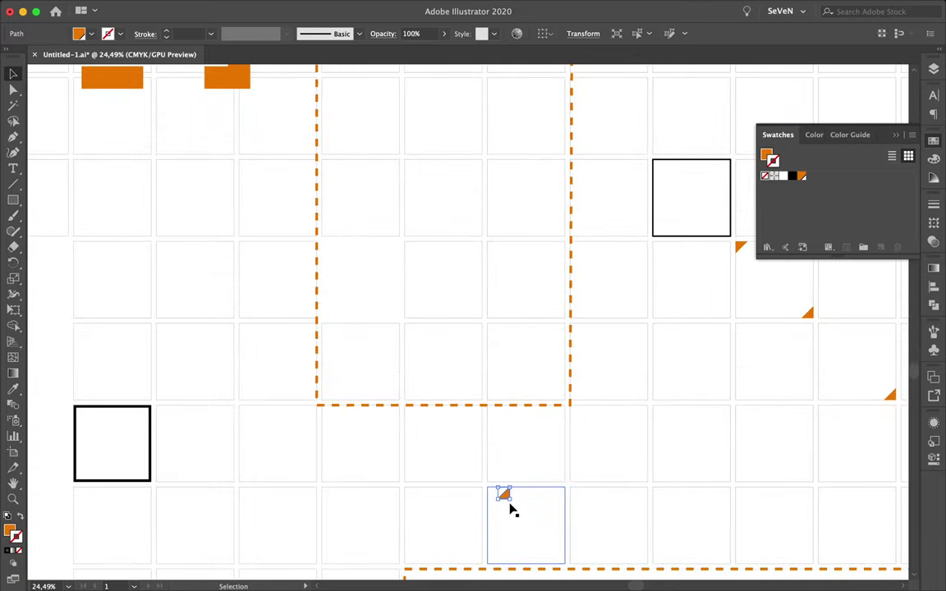
{"action": "scroll", "coordinate": [510, 510], "scroll_direction": "up", "scroll_amount": 4}
{"action": "scroll", "coordinate": [447, 460], "scroll_direction": "down", "scroll_amount": 5}
{"action": "mouse_move", "coordinate": [447, 461]}
{"action": "left_mouse_down"}
{"action": "mouse_move", "coordinate": [287, 490]}
{"action": "mouse_move", "coordinate": [125, 393]}
{"action": "left_mouse_up"}
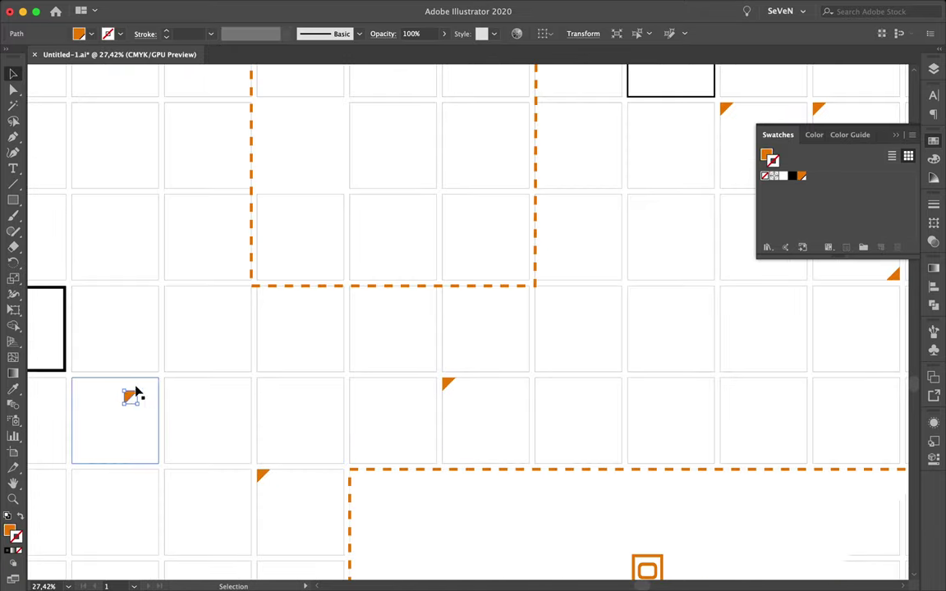
{"action": "scroll", "coordinate": [137, 394], "scroll_direction": "up", "scroll_amount": 2}
{"action": "left_click_drag", "start_coordinate": [217, 391], "coordinate": [249, 373]}
{"action": "left_click", "coordinate": [101, 460], "text": "shift"}
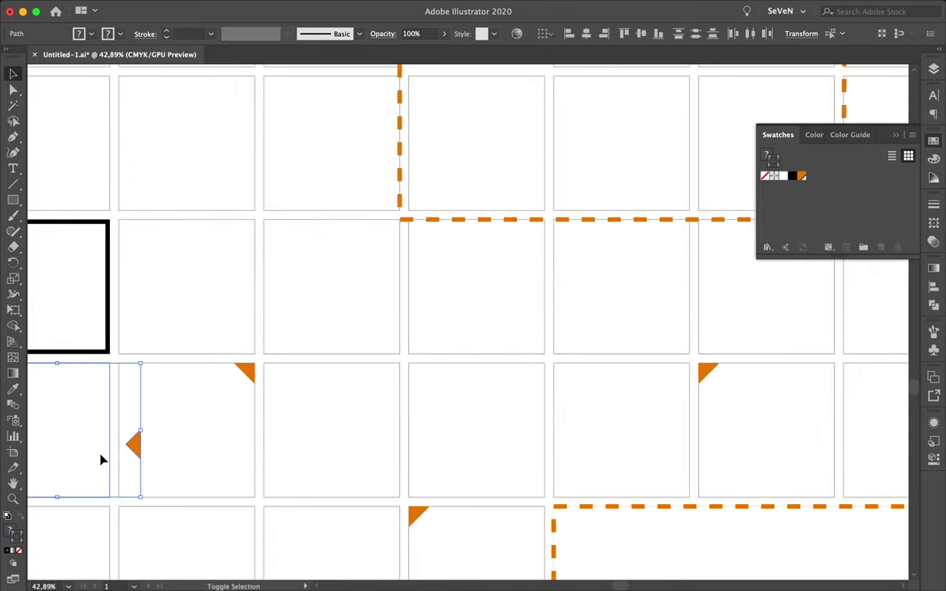
{"action": "key", "text": "ctrl+z"}
Step: Fill all four corners of one grid cell with triangles and check their fit
{"action": "left_click_drag", "start_coordinate": [177, 477], "coordinate": [125, 492]}
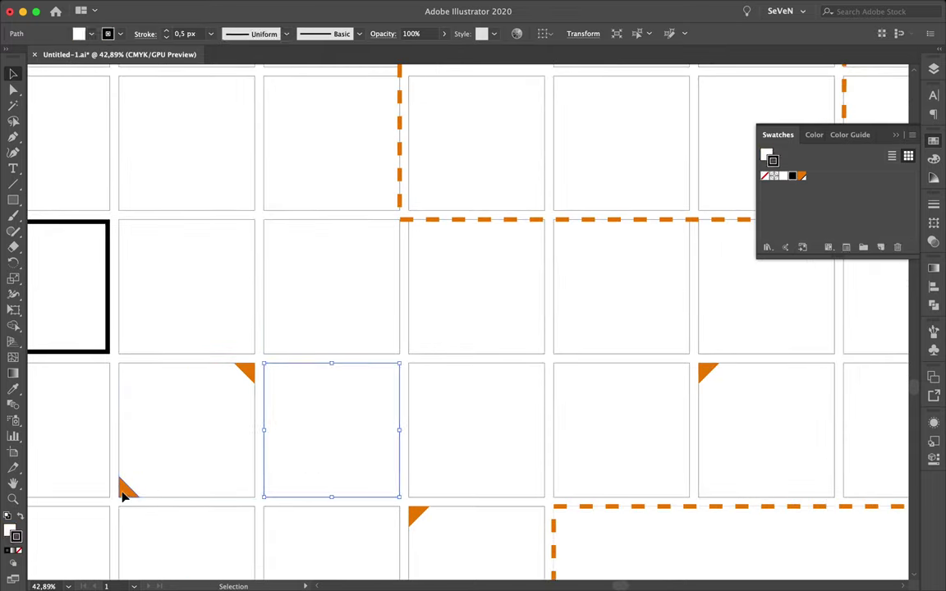
{"action": "left_click", "coordinate": [243, 373], "text": "shift"}
{"action": "key", "text": "ctrl+d"}
{"action": "scroll", "coordinate": [138, 389], "scroll_direction": "up", "scroll_amount": 3}
{"action": "left_click", "coordinate": [118, 354]}
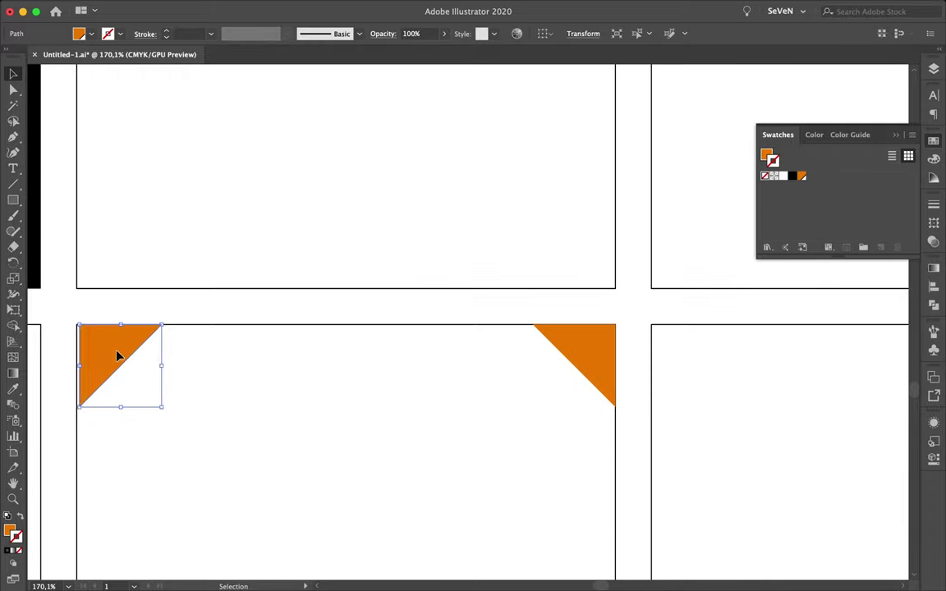
{"action": "scroll", "coordinate": [119, 355], "scroll_direction": "down", "scroll_amount": 2}
{"action": "left_click", "coordinate": [304, 321]}
{"action": "scroll", "coordinate": [397, 484], "scroll_direction": "up", "scroll_amount": 2}
{"action": "scroll", "coordinate": [401, 479], "scroll_direction": "down", "scroll_amount": 3}
{"action": "left_click", "coordinate": [450, 370]}
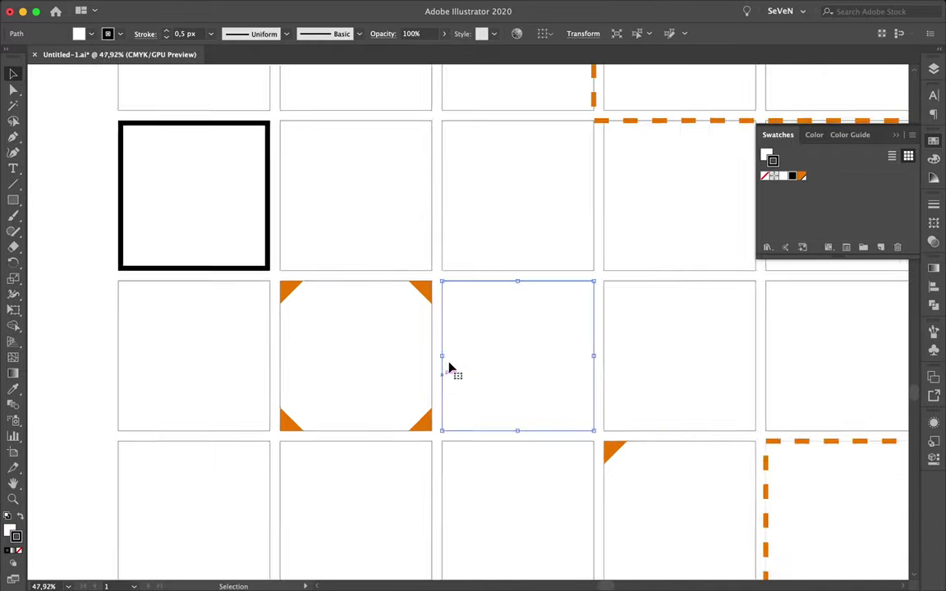
{"action": "scroll", "coordinate": [507, 402], "scroll_direction": "down", "scroll_amount": 3}
{"action": "scroll", "coordinate": [475, 388], "scroll_direction": "up", "scroll_amount": 2}
Step: Draw a large orange-filled triangle left of the 21 APRIL block
{"action": "key", "text": "p"}
{"action": "left_click", "coordinate": [483, 370]}
{"action": "scroll", "coordinate": [427, 411], "scroll_direction": "down", "scroll_amount": 1}
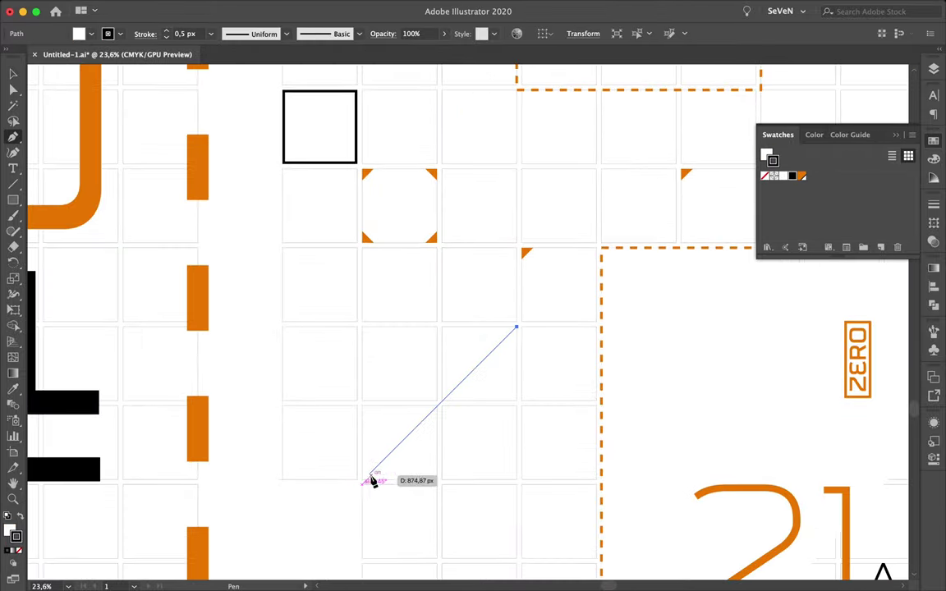
{"action": "left_click", "coordinate": [362, 478]}
{"action": "left_click", "coordinate": [516, 327]}
{"action": "scroll", "coordinate": [503, 321], "scroll_direction": "down", "scroll_amount": 3}
{"action": "key", "text": "v"}
{"action": "left_click", "coordinate": [714, 511]}
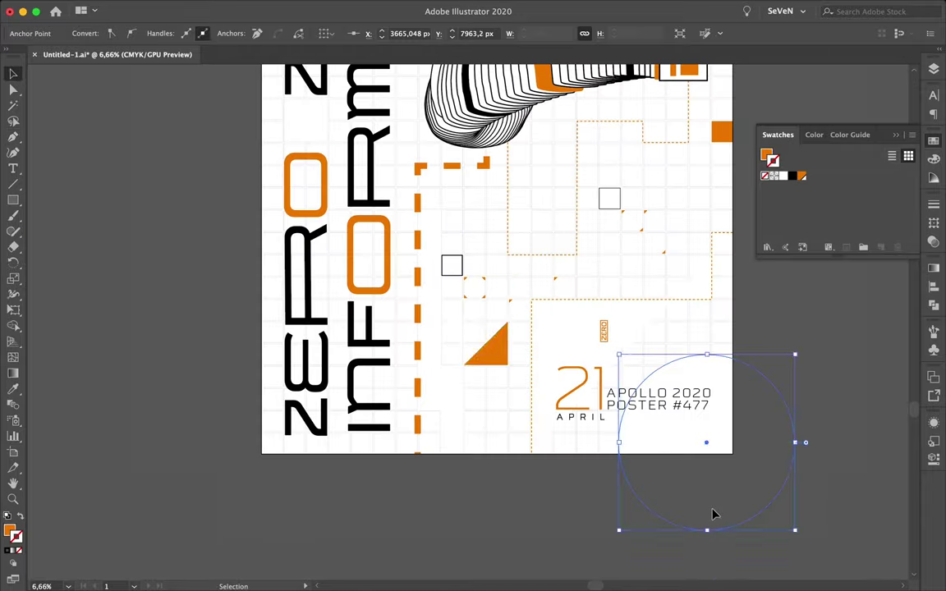
{"action": "scroll", "coordinate": [544, 482], "scroll_direction": "down", "scroll_amount": 1}
{"action": "scroll", "coordinate": [552, 506], "scroll_direction": "up", "scroll_amount": 1}
{"action": "scroll", "coordinate": [552, 506], "scroll_direction": "up", "scroll_amount": 2}
Step: Draw a smaller solid orange triangle beneath it, point to point
{"action": "key", "text": "p"}
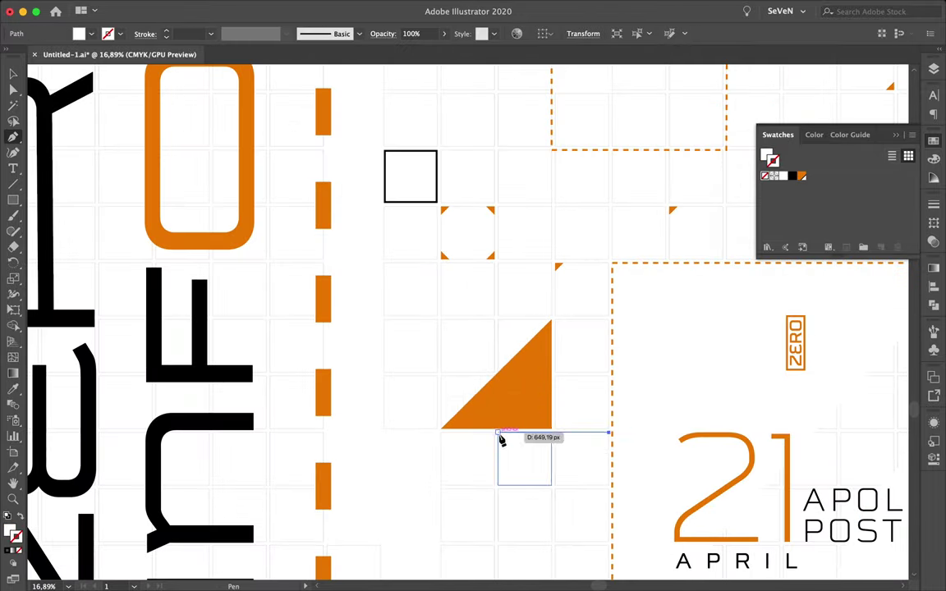
{"action": "left_click", "coordinate": [499, 433]}
{"action": "left_click", "coordinate": [541, 384]}
{"action": "key", "text": "v"}
{"action": "key", "text": "ctrl+shift+a"}
{"action": "scroll", "coordinate": [540, 384], "scroll_direction": "down", "scroll_amount": 3}
{"action": "scroll", "coordinate": [630, 394], "scroll_direction": "down", "scroll_amount": 1}
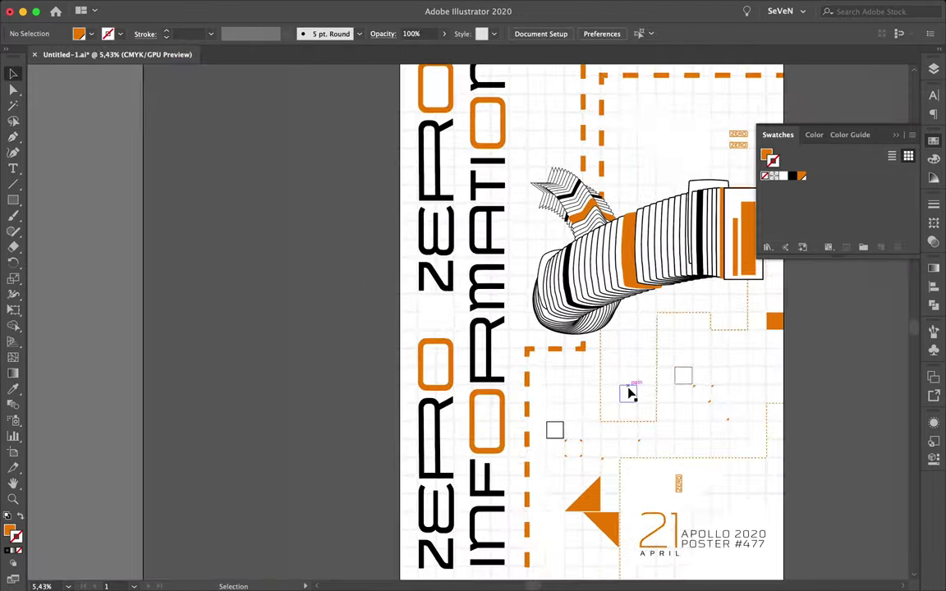
{"action": "scroll", "coordinate": [575, 338], "scroll_direction": "up", "scroll_amount": 3}
Step: Widen one small grid cell to the right and move another grid rectangle to a new spot
{"action": "left_click", "coordinate": [604, 342]}
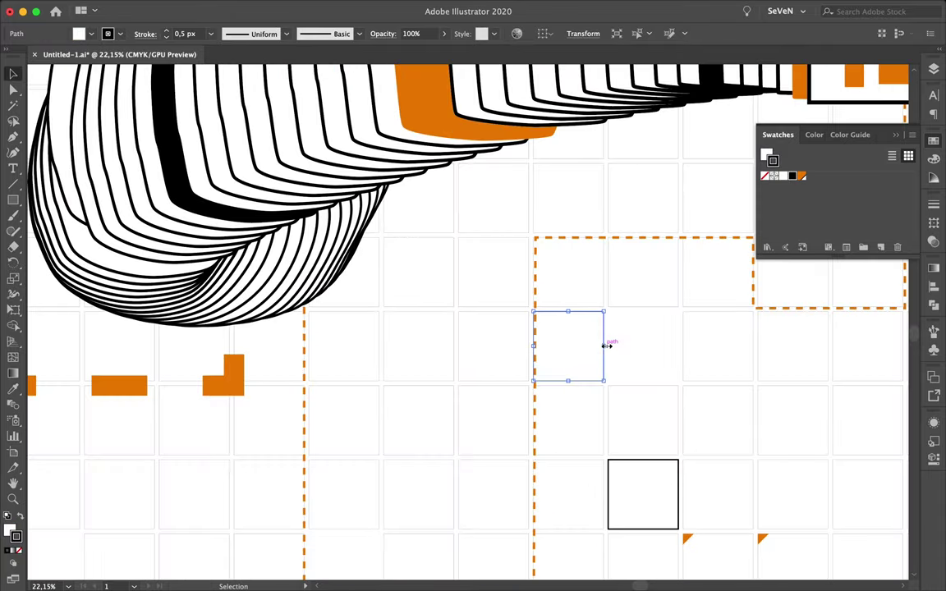
{"action": "left_click_drag", "start_coordinate": [605, 342], "coordinate": [681, 342]}
{"action": "key", "text": "a"}
{"action": "scroll", "coordinate": [534, 328], "scroll_direction": "down", "scroll_amount": 3}
{"action": "left_click", "coordinate": [522, 421]}
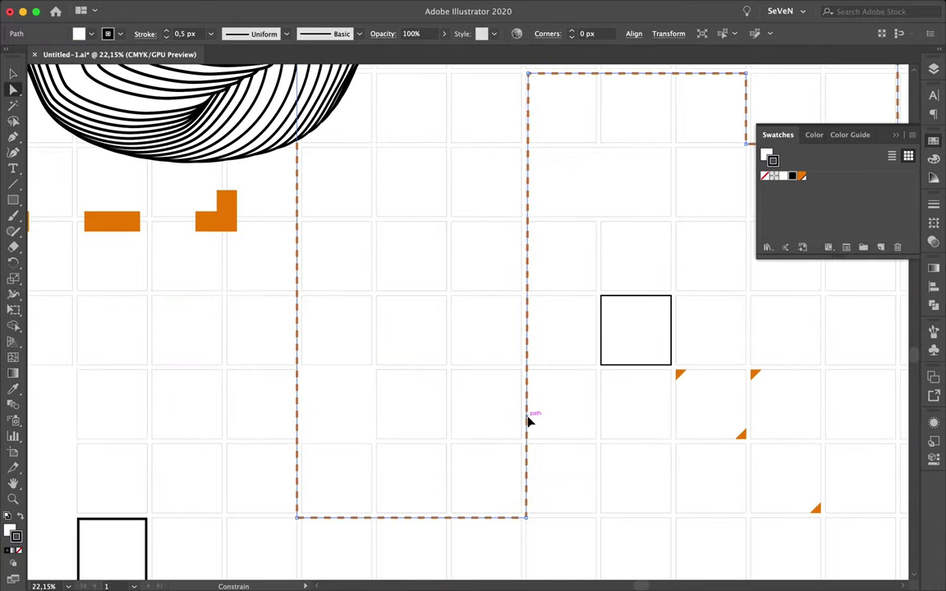
{"action": "mouse_move", "coordinate": [528, 421]}
{"action": "left_mouse_down"}
{"action": "mouse_move", "coordinate": [646, 275]}
{"action": "mouse_move", "coordinate": [632, 195]}
{"action": "left_mouse_up"}
{"action": "scroll", "coordinate": [619, 152], "scroll_direction": "down", "scroll_amount": 1}
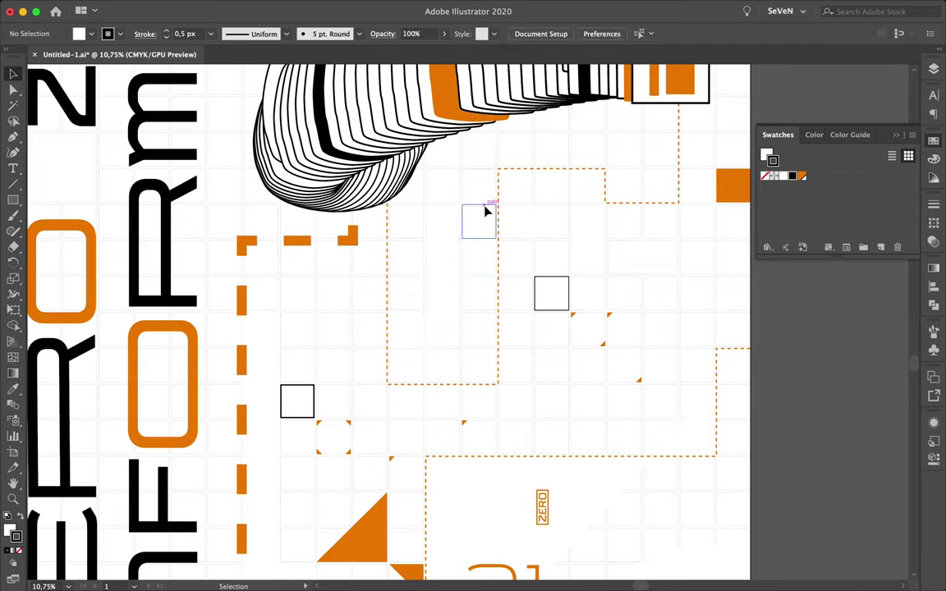
Step: Alt-drag a grid cell to copy it directly below itself beside the dashed orange line
{"action": "left_click", "coordinate": [643, 307]}
{"action": "scroll", "coordinate": [591, 349], "scroll_direction": "down", "scroll_amount": 1}
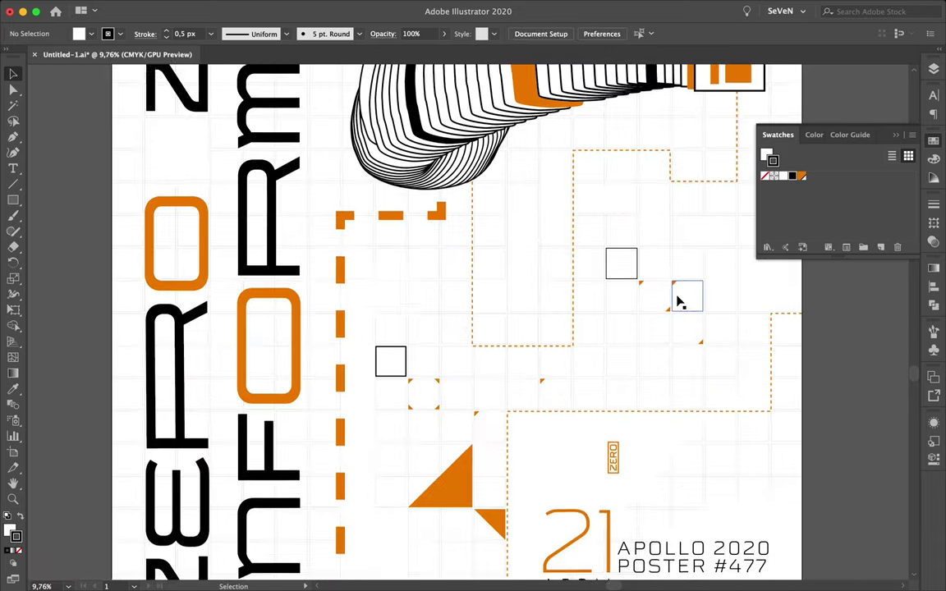
{"action": "scroll", "coordinate": [547, 387], "scroll_direction": "up", "scroll_amount": 5}
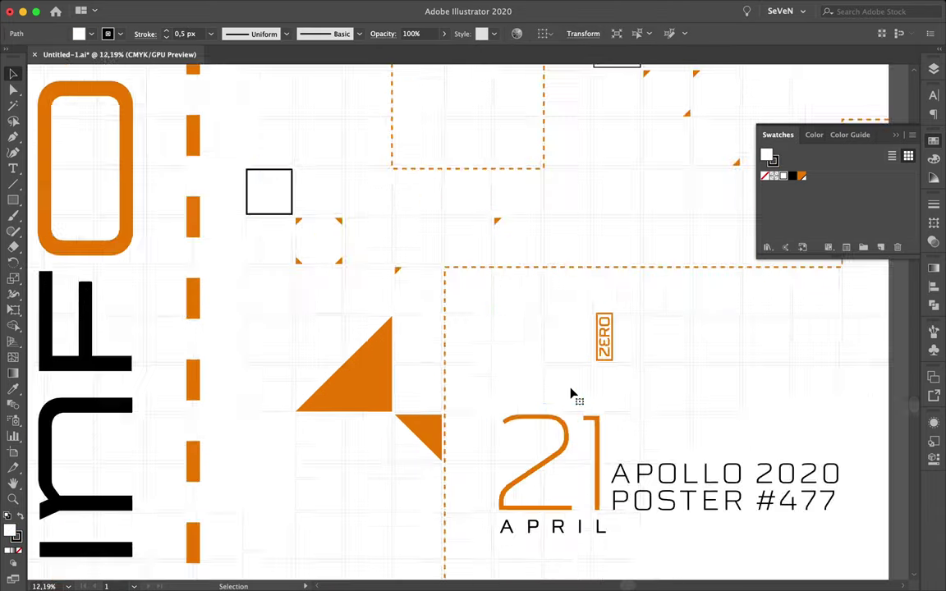
{"action": "left_click", "coordinate": [518, 297]}
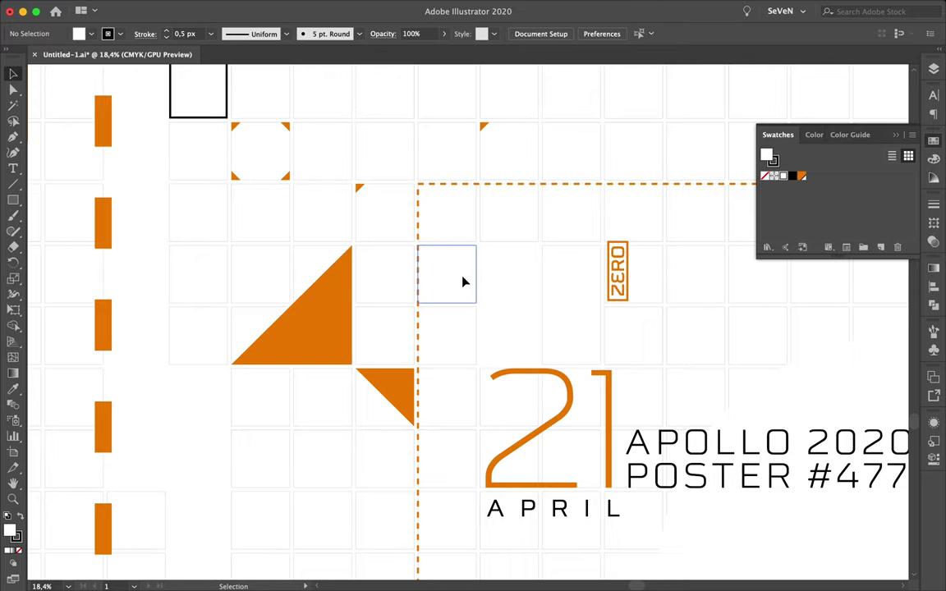
{"action": "left_click_drag", "start_coordinate": [462, 280], "coordinate": [460, 337]}
{"action": "scroll", "coordinate": [447, 371], "scroll_direction": "up", "scroll_amount": 3}
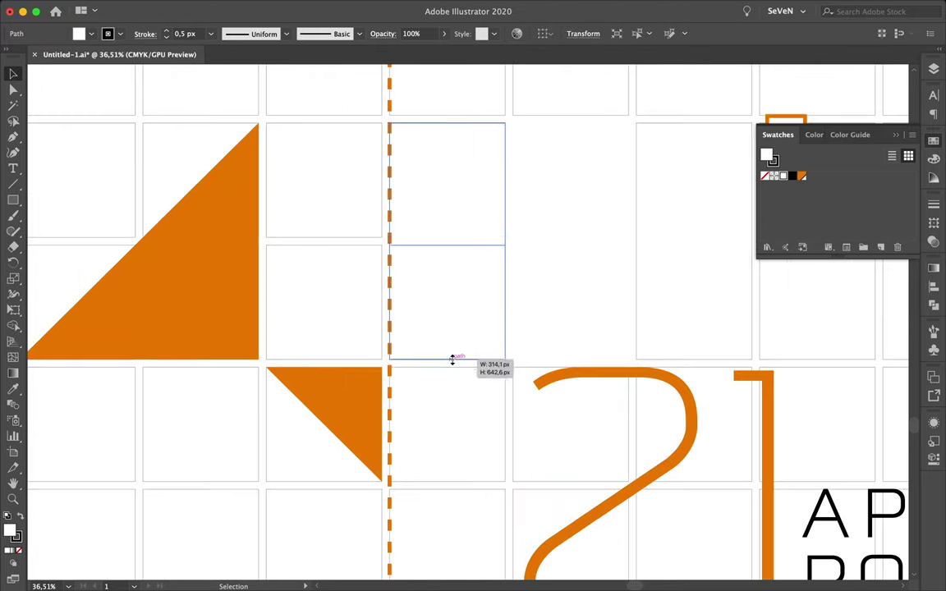
{"action": "scroll", "coordinate": [454, 359], "scroll_direction": "down", "scroll_amount": 5}
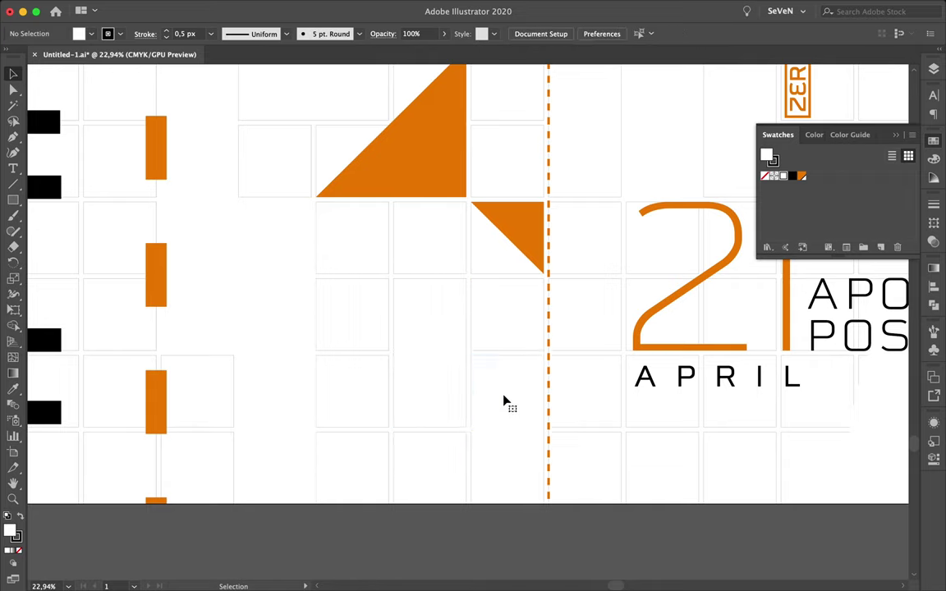
Step: Move the small grid rectangle beside ZERO from Layer 4 onto the Grid layer
{"action": "scroll", "coordinate": [507, 402], "scroll_direction": "down", "scroll_amount": 5}
{"action": "scroll", "coordinate": [291, 317], "scroll_direction": "up", "scroll_amount": 3}
{"action": "left_click", "coordinate": [284, 243]}
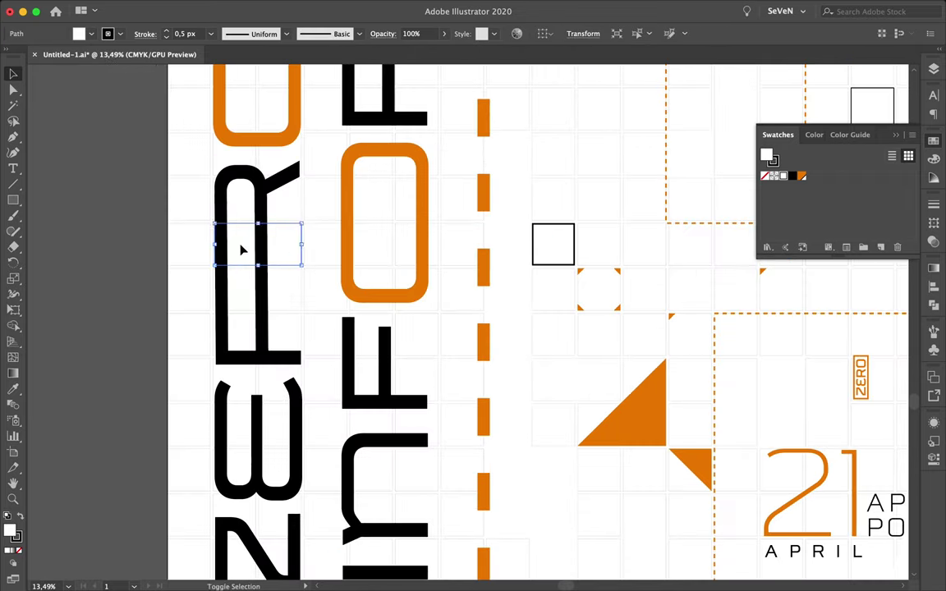
{"action": "left_click", "coordinate": [293, 257]}
{"action": "left_click", "coordinate": [934, 68]}
{"action": "left_click", "coordinate": [837, 95]}
{"action": "scroll", "coordinate": [200, 318], "scroll_direction": "down", "scroll_amount": 3}
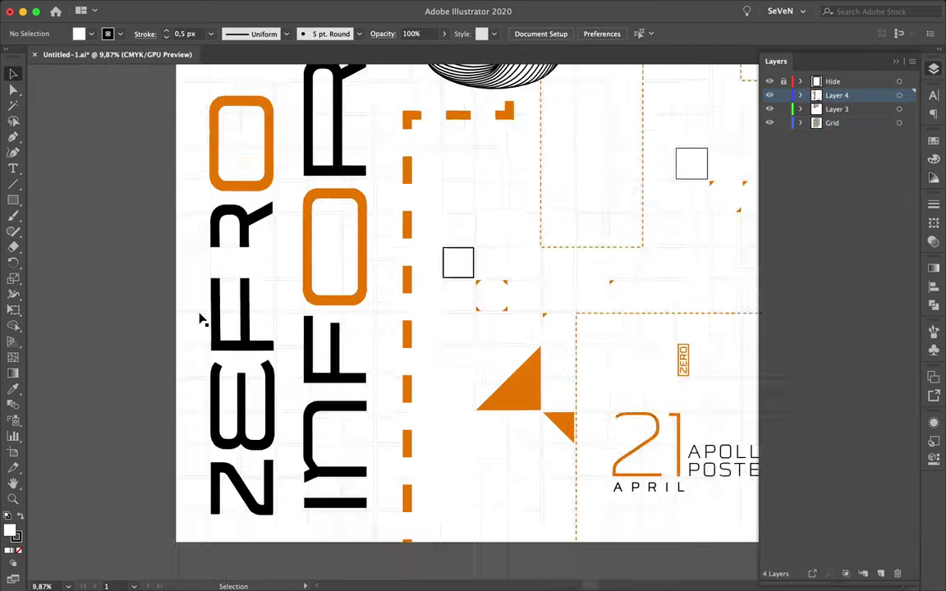
{"action": "scroll", "coordinate": [271, 433], "scroll_direction": "up", "scroll_amount": 4}
{"action": "left_click_drag", "start_coordinate": [910, 97], "coordinate": [910, 122]}
{"action": "scroll", "coordinate": [408, 211], "scroll_direction": "down", "scroll_amount": 2}
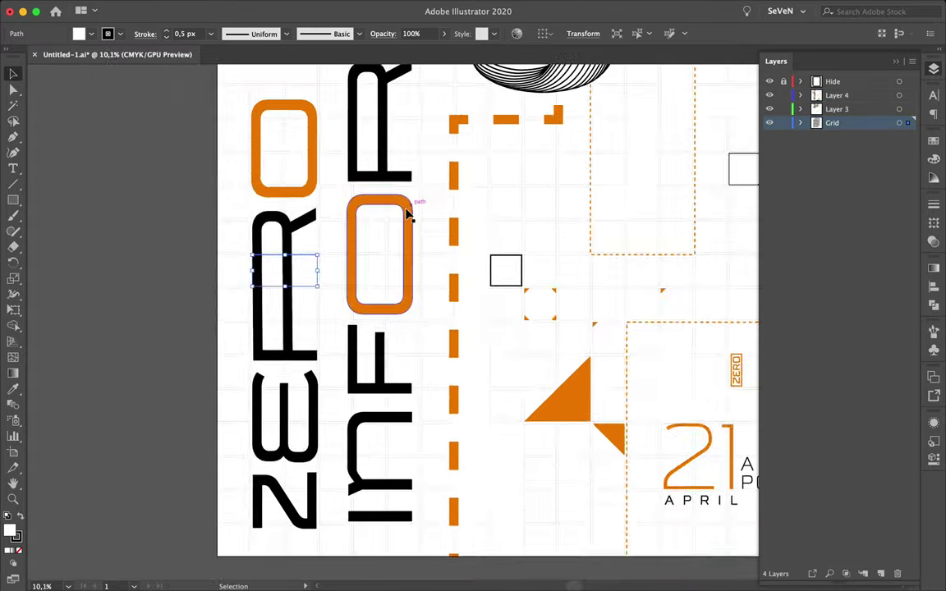
{"action": "scroll", "coordinate": [363, 338], "scroll_direction": "up", "scroll_amount": 4}
Step: Reposition the grid rectangle down-left so it sits behind the R
{"action": "left_click", "coordinate": [363, 332]}
{"action": "left_click_drag", "start_coordinate": [299, 397], "coordinate": [194, 481]}
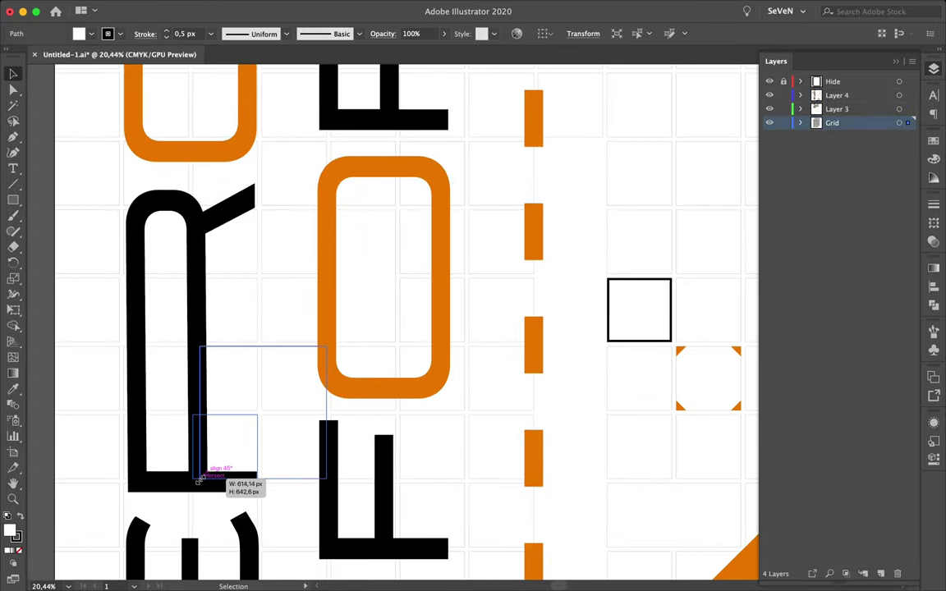
{"action": "scroll", "coordinate": [154, 353], "scroll_direction": "down", "scroll_amount": 3}
{"action": "scroll", "coordinate": [154, 353], "scroll_direction": "down", "scroll_amount": 2}
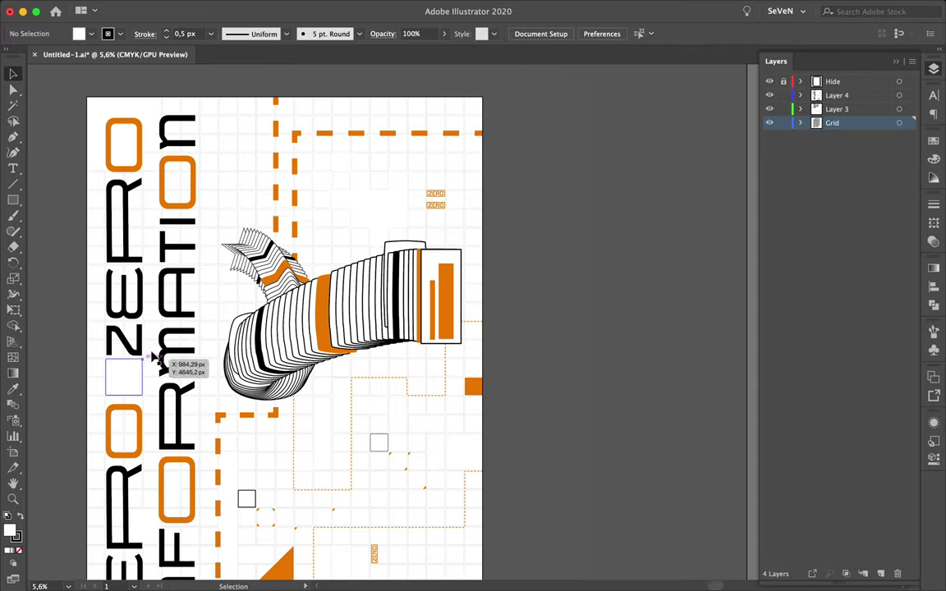
Step: Sample the orange colour with the Eyedropper onto the new bar
{"action": "left_click_drag", "start_coordinate": [293, 85], "coordinate": [491, 99]}
{"action": "key", "text": "i"}
{"action": "scroll", "coordinate": [350, 493], "scroll_direction": "down", "scroll_amount": 3}
{"action": "left_click", "coordinate": [353, 492]}
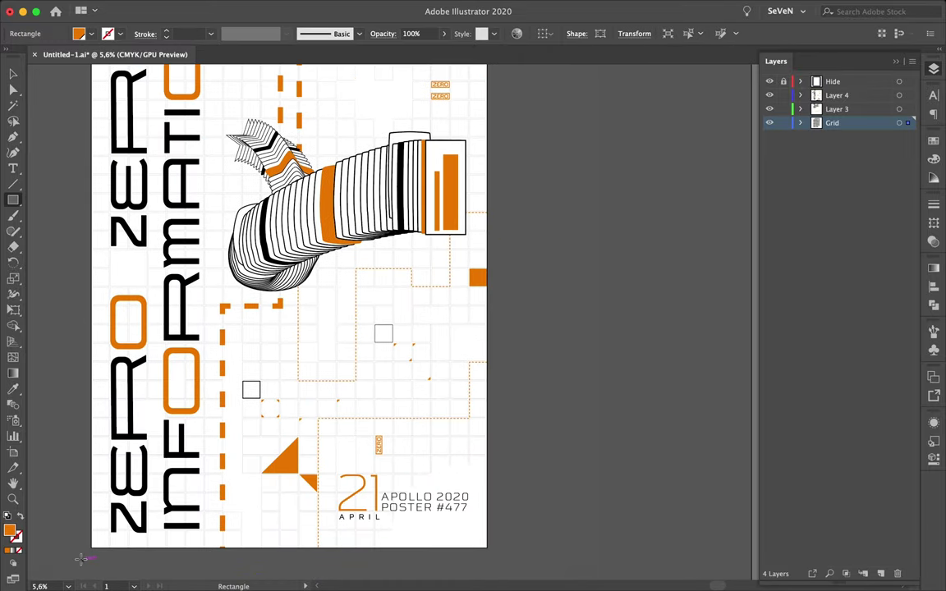
Step: Draw an orange bar along the bottom of the poster
{"action": "left_click_drag", "start_coordinate": [82, 559], "coordinate": [310, 546]}
{"action": "key", "text": "v"}
{"action": "left_click", "coordinate": [338, 555]}
{"action": "scroll", "coordinate": [519, 427], "scroll_direction": "down", "scroll_amount": 1}
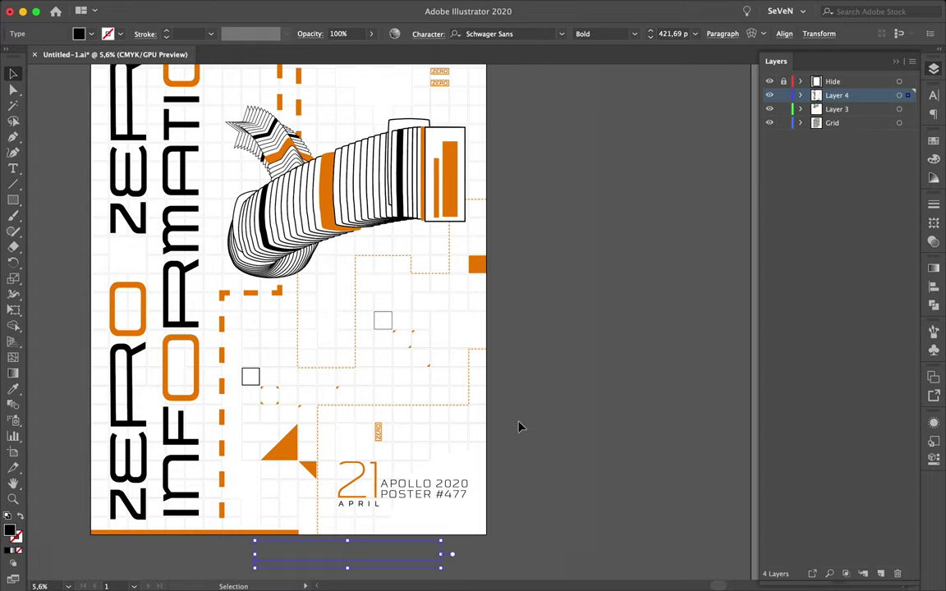
{"action": "scroll", "coordinate": [519, 426], "scroll_direction": "up", "scroll_amount": 5}
{"action": "scroll", "coordinate": [355, 397], "scroll_direction": "up", "scroll_amount": 3}
Step: Copy the orange triangle upward and rotate the copy into a cell corner
{"action": "mouse_move", "coordinate": [352, 395]}
{"action": "left_mouse_down"}
{"action": "mouse_move", "coordinate": [355, 169]}
{"action": "mouse_move", "coordinate": [237, 168]}
{"action": "left_mouse_up"}
{"action": "left_click_drag", "start_coordinate": [369, 311], "coordinate": [327, 264]}
{"action": "scroll", "coordinate": [326, 263], "scroll_direction": "up", "scroll_amount": 3}
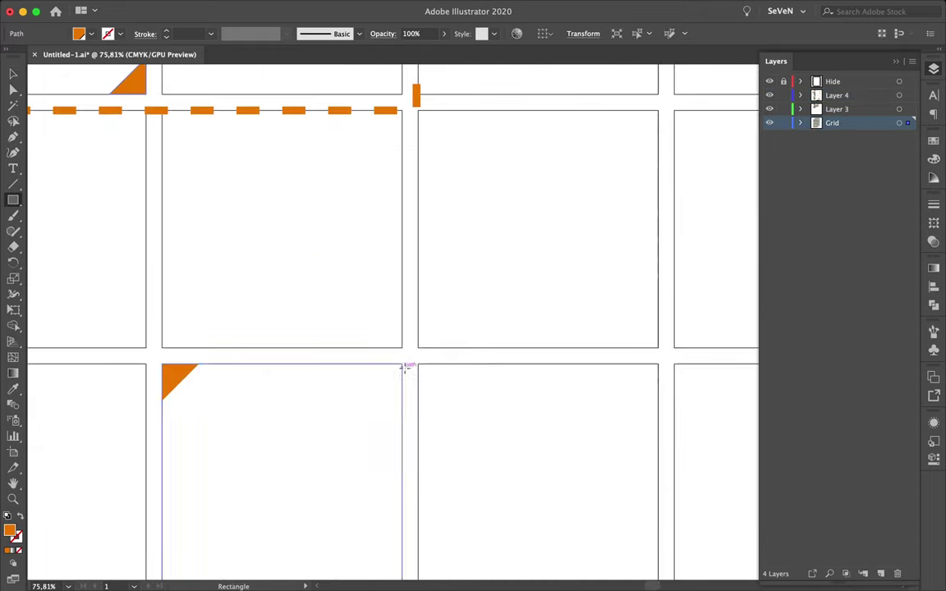
Step: Draw a small orange rectangle and copy it to the ZERO cell corner
{"action": "mouse_move", "coordinate": [406, 374]}
{"action": "left_mouse_down"}
{"action": "mouse_move", "coordinate": [414, 394]}
{"action": "mouse_move", "coordinate": [518, 180]}
{"action": "left_mouse_up"}
{"action": "scroll", "coordinate": [422, 400], "scroll_direction": "down", "scroll_amount": 3}
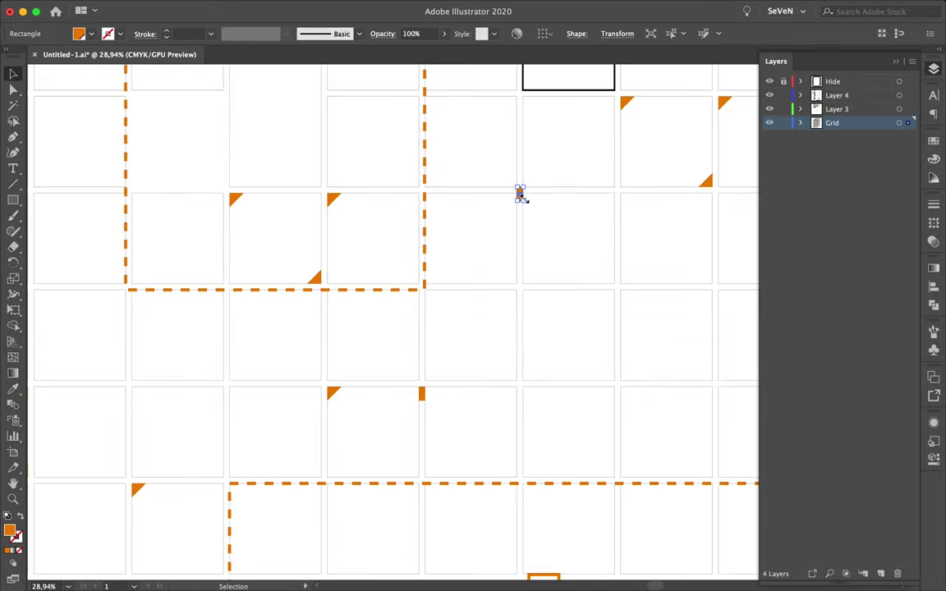
{"action": "scroll", "coordinate": [522, 197], "scroll_direction": "up", "scroll_amount": 3}
{"action": "scroll", "coordinate": [530, 184], "scroll_direction": "down", "scroll_amount": 5}
{"action": "scroll", "coordinate": [331, 212], "scroll_direction": "up", "scroll_amount": 3}
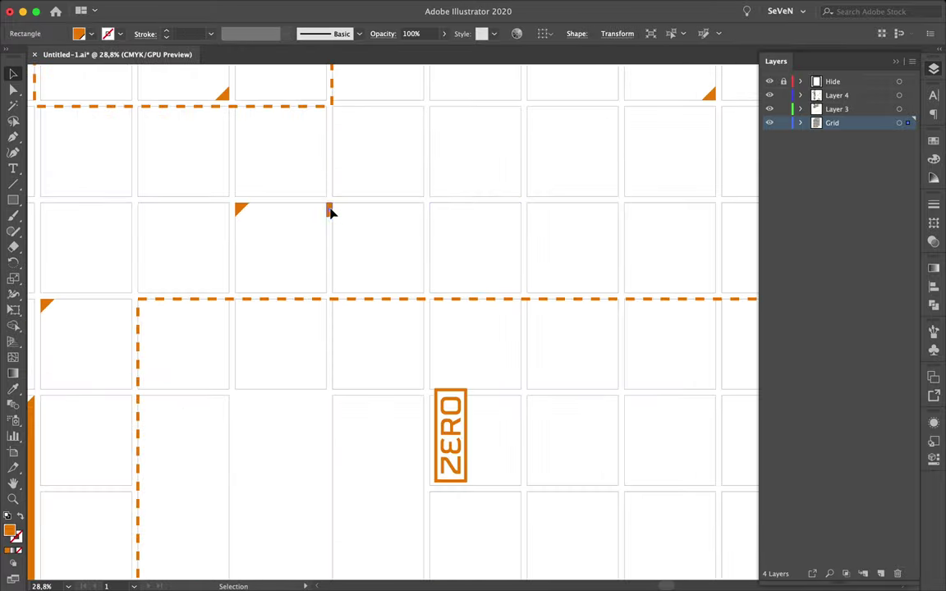
{"action": "left_click_drag", "start_coordinate": [331, 212], "coordinate": [523, 395]}
{"action": "scroll", "coordinate": [523, 395], "scroll_direction": "up", "scroll_amount": 5}
{"action": "scroll", "coordinate": [505, 419], "scroll_direction": "down", "scroll_amount": 5}
Step: Reposition the small orange rectangle at the grid cell corner
{"action": "left_click", "coordinate": [450, 440]}
{"action": "scroll", "coordinate": [454, 444], "scroll_direction": "up", "scroll_amount": 3}
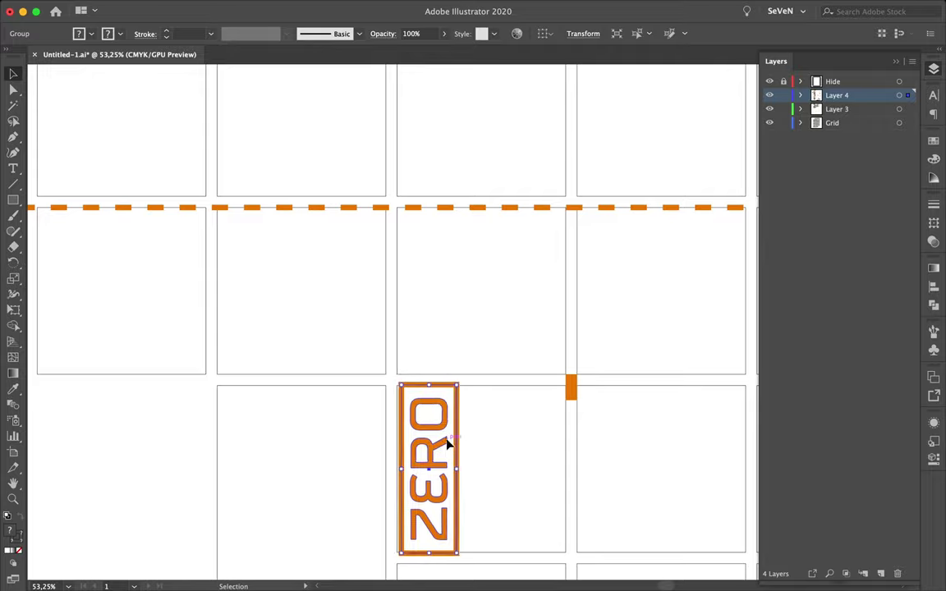
{"action": "left_click", "coordinate": [492, 441]}
{"action": "scroll", "coordinate": [211, 376], "scroll_direction": "up", "scroll_amount": 3}
{"action": "mouse_move", "coordinate": [211, 376]}
{"action": "left_mouse_down"}
{"action": "mouse_move", "coordinate": [240, 392]}
{"action": "mouse_move", "coordinate": [338, 333]}
{"action": "left_mouse_up"}
{"action": "scroll", "coordinate": [245, 386], "scroll_direction": "down", "scroll_amount": 5}
{"action": "scroll", "coordinate": [244, 386], "scroll_direction": "down", "scroll_amount": 5}
{"action": "scroll", "coordinate": [337, 408], "scroll_direction": "up", "scroll_amount": 5}
{"action": "left_click", "coordinate": [321, 382]}
{"action": "scroll", "coordinate": [325, 387], "scroll_direction": "down", "scroll_amount": 5}
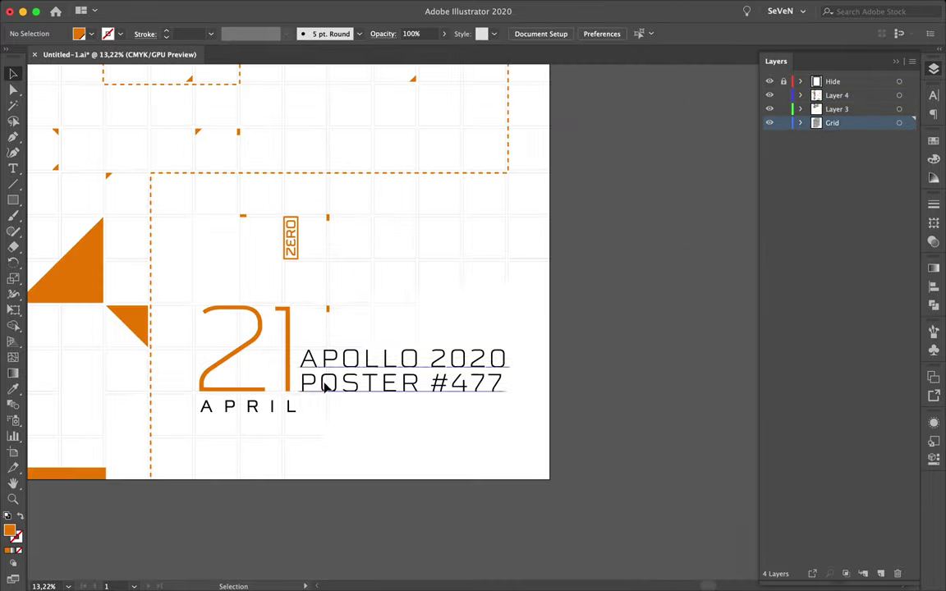
Step: Nudge orange rectangles onto the cell edges, moving one up to a higher edge
{"action": "left_click", "coordinate": [190, 439]}
{"action": "scroll", "coordinate": [190, 439], "scroll_direction": "up", "scroll_amount": 5}
{"action": "left_click_drag", "start_coordinate": [179, 448], "coordinate": [196, 441]}
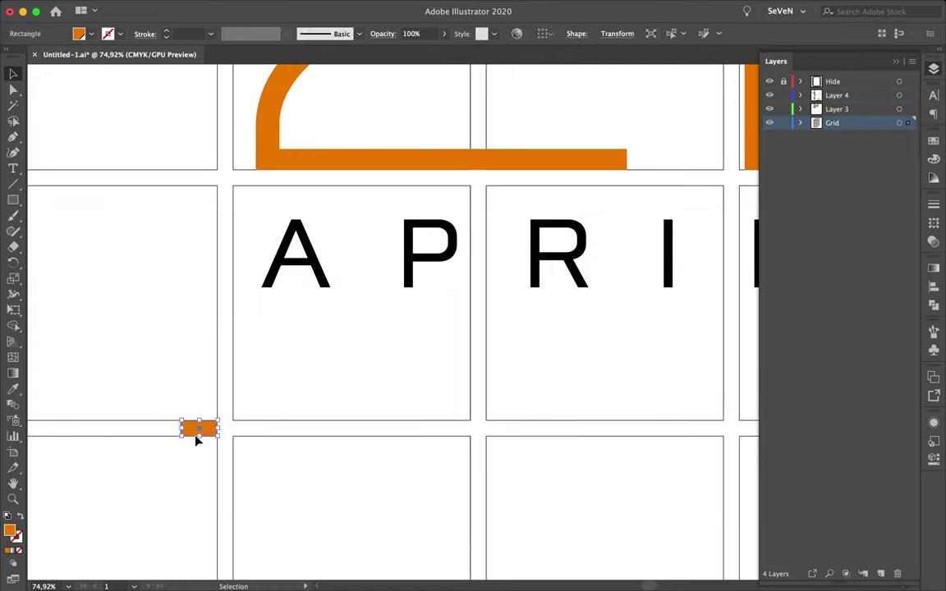
{"action": "scroll", "coordinate": [198, 440], "scroll_direction": "down", "scroll_amount": 5}
{"action": "scroll", "coordinate": [232, 433], "scroll_direction": "up", "scroll_amount": 3}
{"action": "left_click_drag", "start_coordinate": [344, 284], "coordinate": [460, 126]}
{"action": "scroll", "coordinate": [462, 142], "scroll_direction": "up", "scroll_amount": 3}
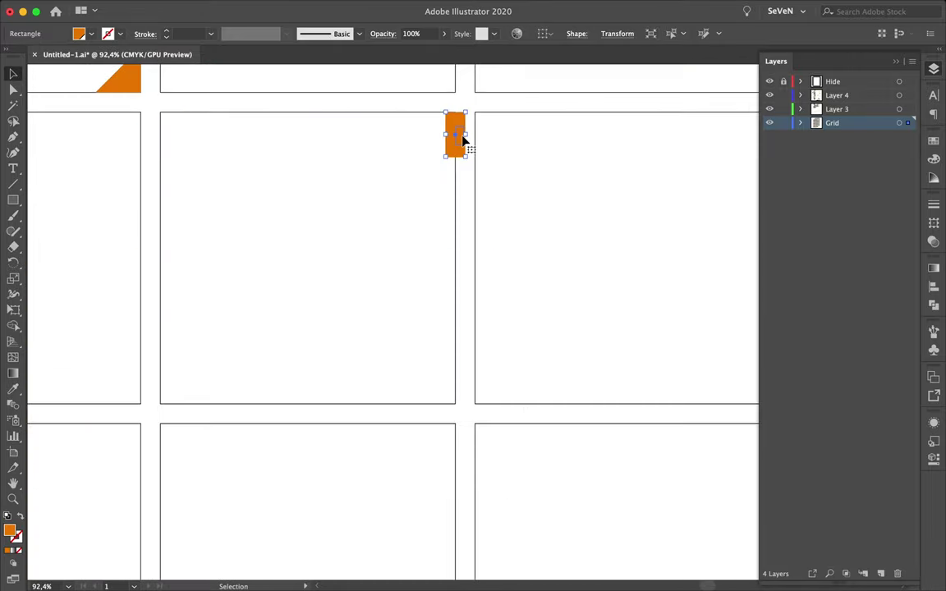
{"action": "left_click", "coordinate": [484, 122]}
{"action": "scroll", "coordinate": [477, 99], "scroll_direction": "down", "scroll_amount": 5}
{"action": "scroll", "coordinate": [456, 121], "scroll_direction": "down", "scroll_amount": 2}
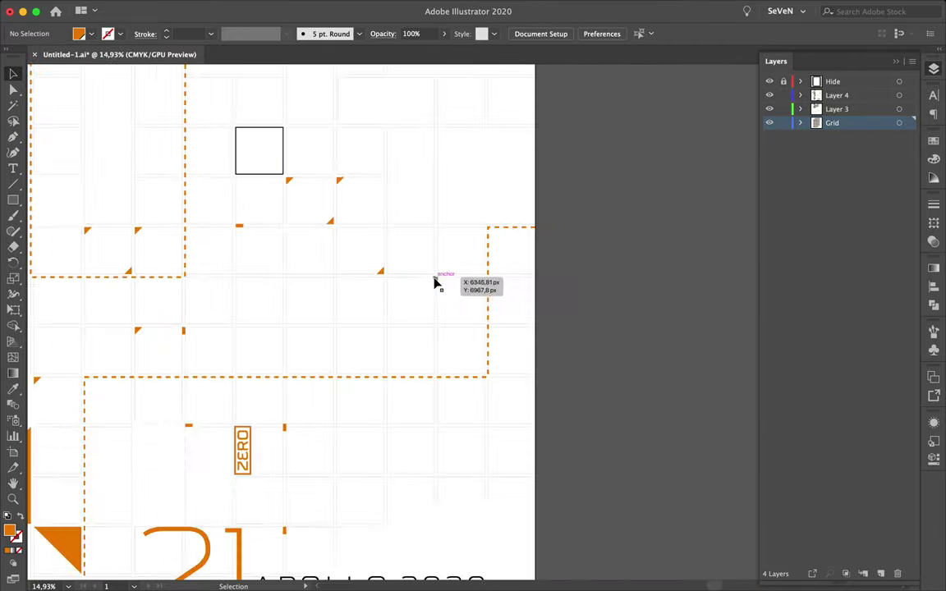
Step: Move another small orange rectangle, rotate it 90° horizontal, and nudge it onto the grid line
{"action": "left_click_drag", "start_coordinate": [435, 283], "coordinate": [415, 70]}
{"action": "scroll", "coordinate": [386, 238], "scroll_direction": "up", "scroll_amount": 2}
{"action": "mouse_move", "coordinate": [387, 238]}
{"action": "left_mouse_down"}
{"action": "mouse_move", "coordinate": [111, 255]}
{"action": "mouse_move", "coordinate": [116, 237]}
{"action": "left_mouse_up"}
{"action": "scroll", "coordinate": [115, 236], "scroll_direction": "down", "scroll_amount": 2}
{"action": "scroll", "coordinate": [249, 386], "scroll_direction": "up", "scroll_amount": 2}
{"action": "scroll", "coordinate": [131, 95], "scroll_direction": "up", "scroll_amount": 2}
{"action": "left_click_drag", "start_coordinate": [185, 176], "coordinate": [201, 144]}
{"action": "scroll", "coordinate": [130, 264], "scroll_direction": "down", "scroll_amount": 1}
{"action": "scroll", "coordinate": [131, 263], "scroll_direction": "down", "scroll_amount": 3}
{"action": "scroll", "coordinate": [397, 295], "scroll_direction": "up", "scroll_amount": 2}
{"action": "scroll", "coordinate": [206, 103], "scroll_direction": "up", "scroll_amount": 2}
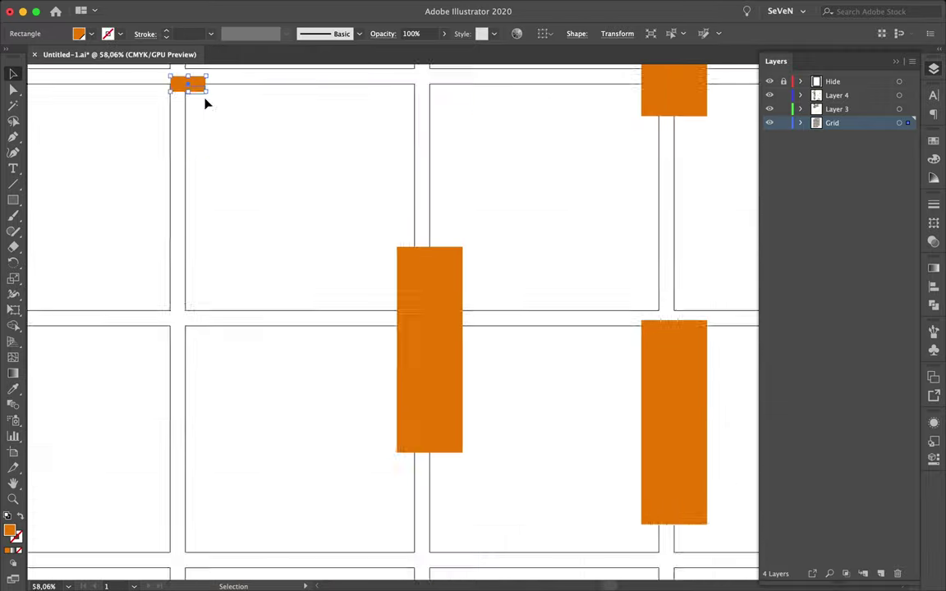
{"action": "scroll", "coordinate": [206, 103], "scroll_direction": "up", "scroll_amount": 1}
{"action": "left_click_drag", "start_coordinate": [201, 186], "coordinate": [188, 186]}
{"action": "scroll", "coordinate": [186, 144], "scroll_direction": "down", "scroll_amount": 3}
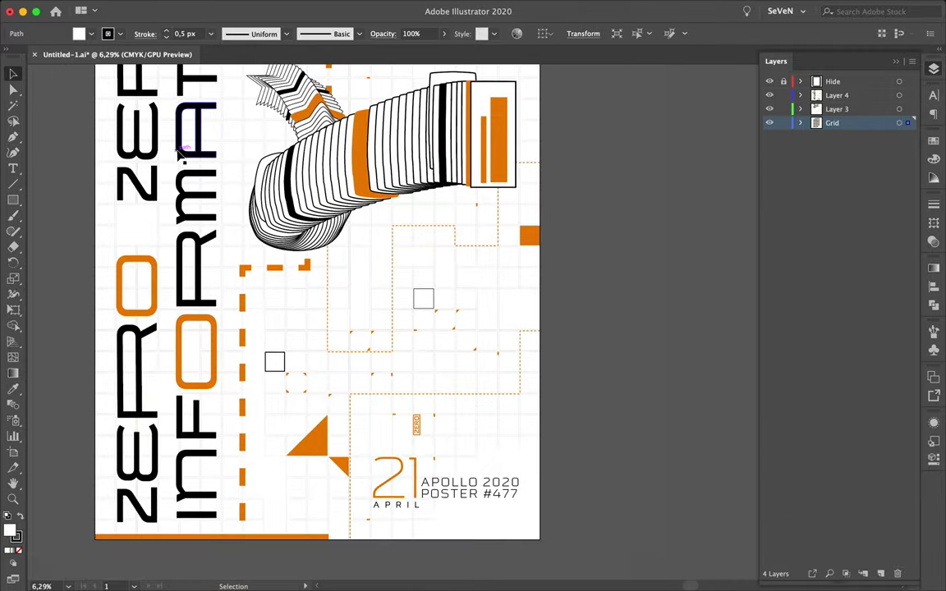
Step: Draw an orange bar under the APOLLO 2020 POSTER #477 block
{"action": "scroll", "coordinate": [419, 321], "scroll_direction": "up", "scroll_amount": 3}
{"action": "scroll", "coordinate": [420, 321], "scroll_direction": "up", "scroll_amount": 3}
{"action": "left_click", "coordinate": [420, 319]}
{"action": "scroll", "coordinate": [446, 342], "scroll_direction": "down", "scroll_amount": 3}
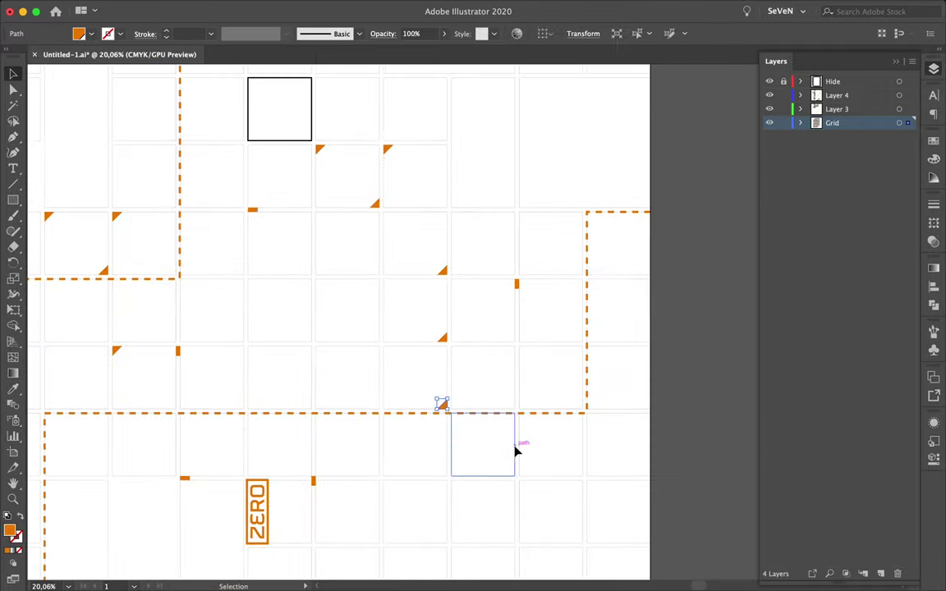
{"action": "scroll", "coordinate": [493, 427], "scroll_direction": "down", "scroll_amount": 2}
{"action": "scroll", "coordinate": [473, 382], "scroll_direction": "up", "scroll_amount": 4}
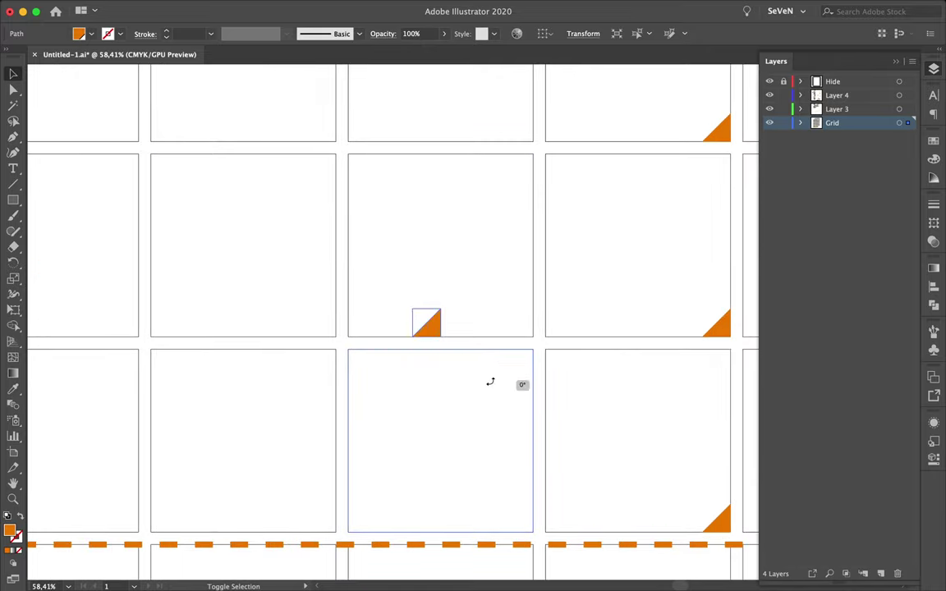
{"action": "scroll", "coordinate": [395, 345], "scroll_direction": "down", "scroll_amount": 3}
{"action": "scroll", "coordinate": [676, 338], "scroll_direction": "down", "scroll_amount": 2}
{"action": "key", "text": "m"}
{"action": "scroll", "coordinate": [459, 429], "scroll_direction": "up", "scroll_amount": 3}
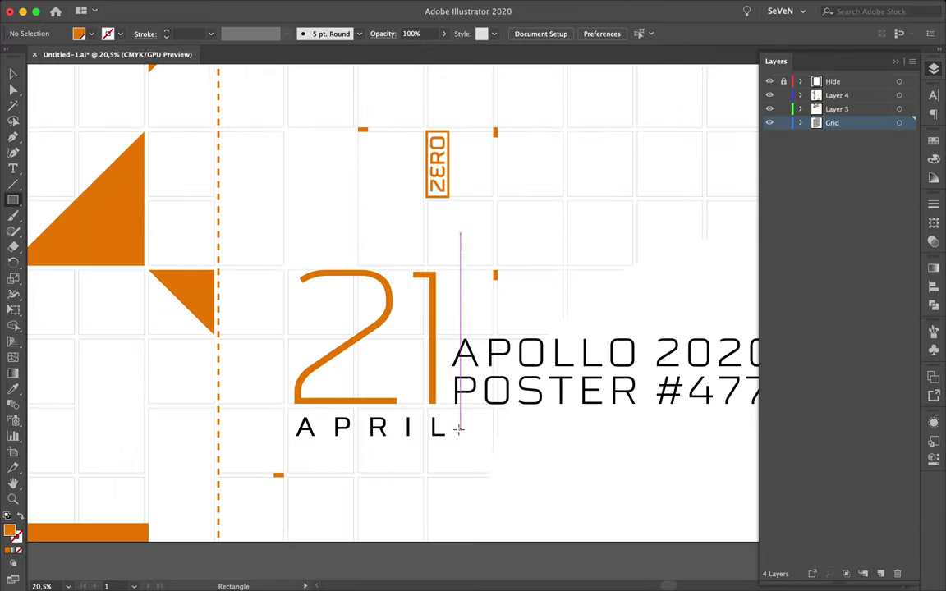
{"action": "left_click_drag", "start_coordinate": [454, 418], "coordinate": [444, 439]}
{"action": "key", "text": "v"}
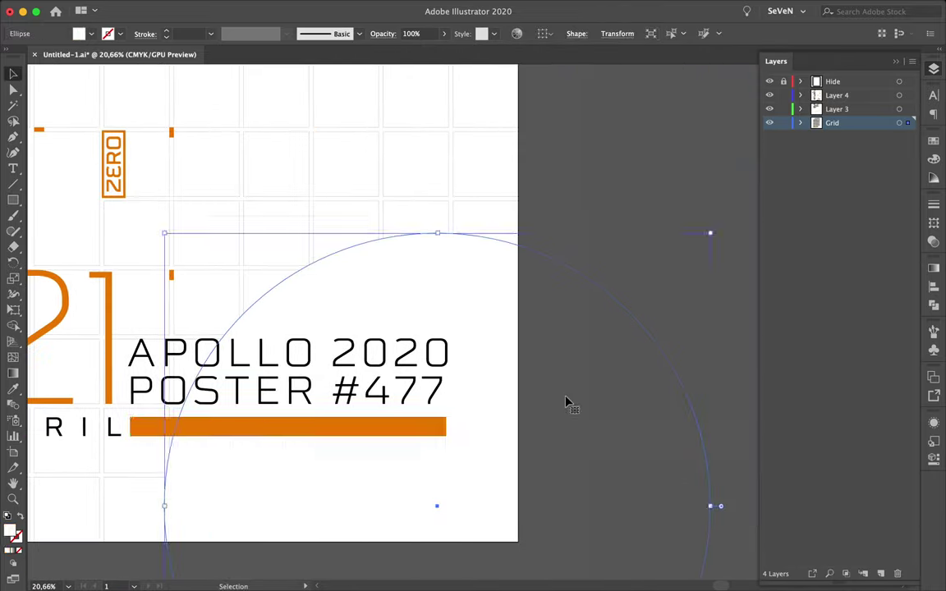
{"action": "left_click", "coordinate": [566, 401]}
{"action": "scroll", "coordinate": [389, 259], "scroll_direction": "down", "scroll_amount": 5}
{"action": "scroll", "coordinate": [389, 260], "scroll_direction": "up", "scroll_amount": 2}
{"action": "scroll", "coordinate": [170, 395], "scroll_direction": "up", "scroll_amount": 5}
Step: Stretch the copied orange rectangle into a tall thin bar extending upward
{"action": "left_click_drag", "start_coordinate": [149, 401], "coordinate": [168, 439]}
{"action": "scroll", "coordinate": [164, 392], "scroll_direction": "up", "scroll_amount": 3}
{"action": "scroll", "coordinate": [163, 499], "scroll_direction": "down", "scroll_amount": 4}
{"action": "scroll", "coordinate": [282, 399], "scroll_direction": "up", "scroll_amount": 5}
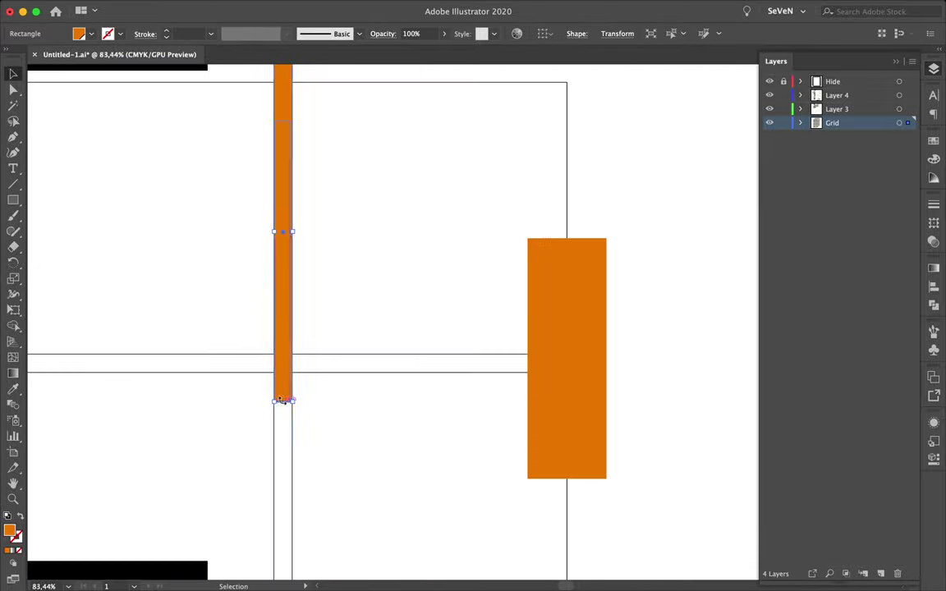
{"action": "scroll", "coordinate": [289, 427], "scroll_direction": "down", "scroll_amount": 5}
{"action": "scroll", "coordinate": [288, 394], "scroll_direction": "up", "scroll_amount": 3}
{"action": "left_click_drag", "start_coordinate": [291, 543], "coordinate": [291, 544]}
{"action": "scroll", "coordinate": [291, 544], "scroll_direction": "down", "scroll_amount": 3}
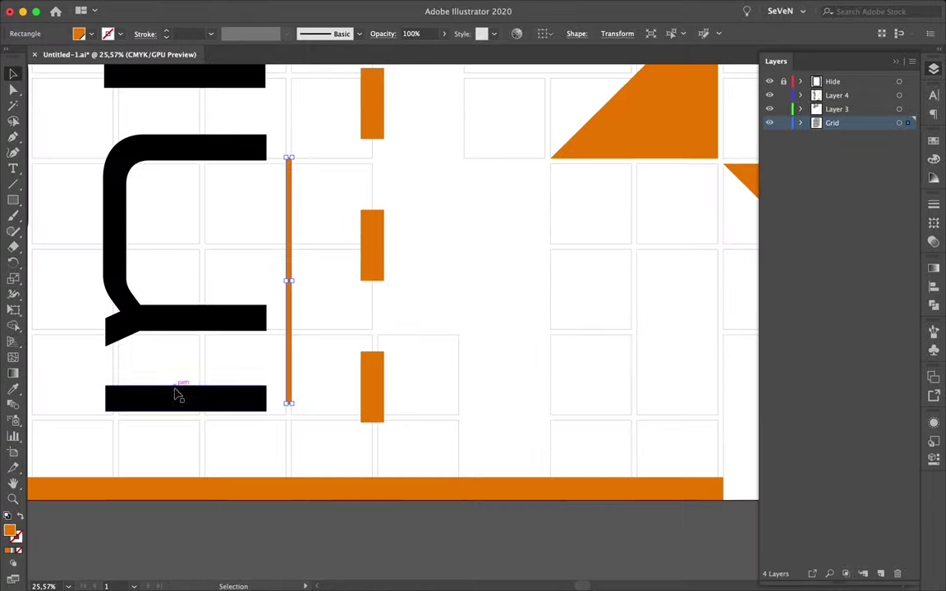
{"action": "left_click_drag", "start_coordinate": [288, 402], "coordinate": [292, 416]}
{"action": "left_click_drag", "start_coordinate": [283, 153], "coordinate": [288, 70]}
{"action": "left_click", "coordinate": [444, 123]}
{"action": "scroll", "coordinate": [443, 122], "scroll_direction": "down", "scroll_amount": 5}
{"action": "scroll", "coordinate": [270, 265], "scroll_direction": "up", "scroll_amount": 5}
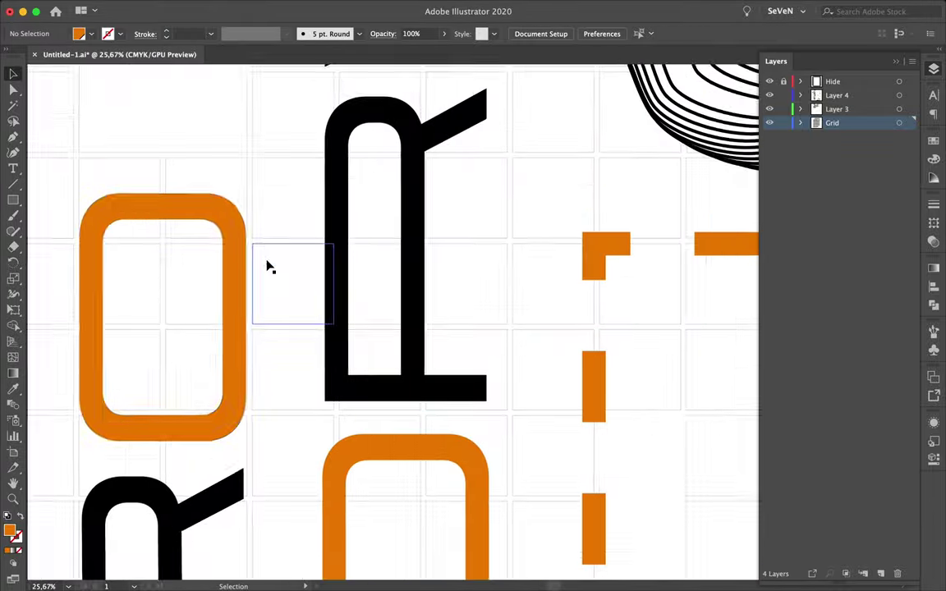
Step: Draw a thin vertical orange bar and a thin horizontal orange bar on the grid
{"action": "key", "text": "m"}
{"action": "scroll", "coordinate": [291, 225], "scroll_direction": "down", "scroll_amount": 5}
{"action": "scroll", "coordinate": [258, 205], "scroll_direction": "up", "scroll_amount": 5}
{"action": "mouse_move", "coordinate": [258, 204]}
{"action": "left_mouse_down"}
{"action": "mouse_move", "coordinate": [281, 341]}
{"action": "mouse_move", "coordinate": [281, 444]}
{"action": "left_mouse_up"}
{"action": "scroll", "coordinate": [281, 444], "scroll_direction": "down", "scroll_amount": 5}
{"action": "scroll", "coordinate": [534, 213], "scroll_direction": "up", "scroll_amount": 5}
{"action": "left_click_drag", "start_coordinate": [521, 213], "coordinate": [587, 214]}
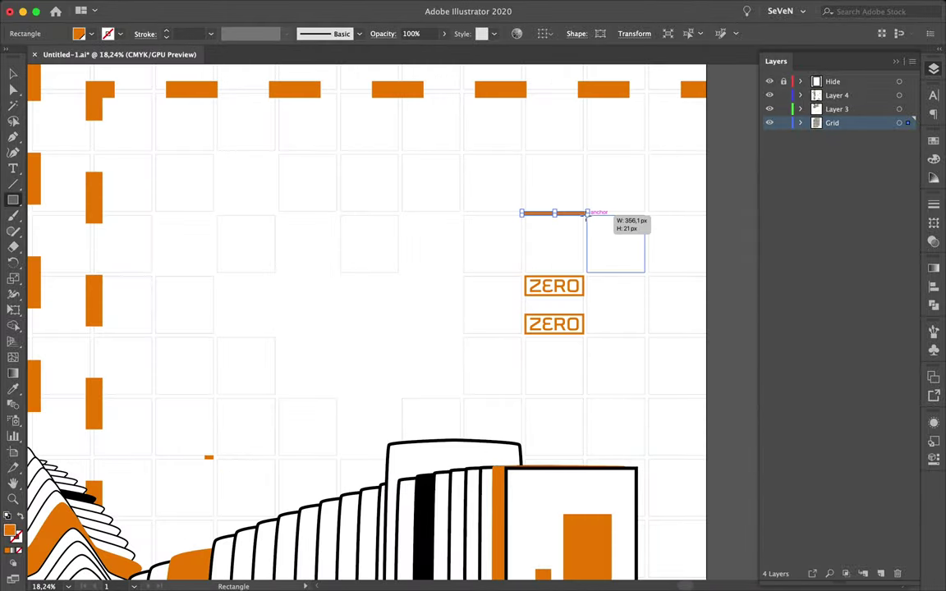
{"action": "scroll", "coordinate": [662, 191], "scroll_direction": "down", "scroll_amount": 5}
{"action": "scroll", "coordinate": [562, 323], "scroll_direction": "up", "scroll_amount": 5}
Step: Add another thin vertical orange bar, extend the horizontal bar along the dashed line, and draw a small rectangle
{"action": "left_click_drag", "start_coordinate": [555, 311], "coordinate": [557, 417]}
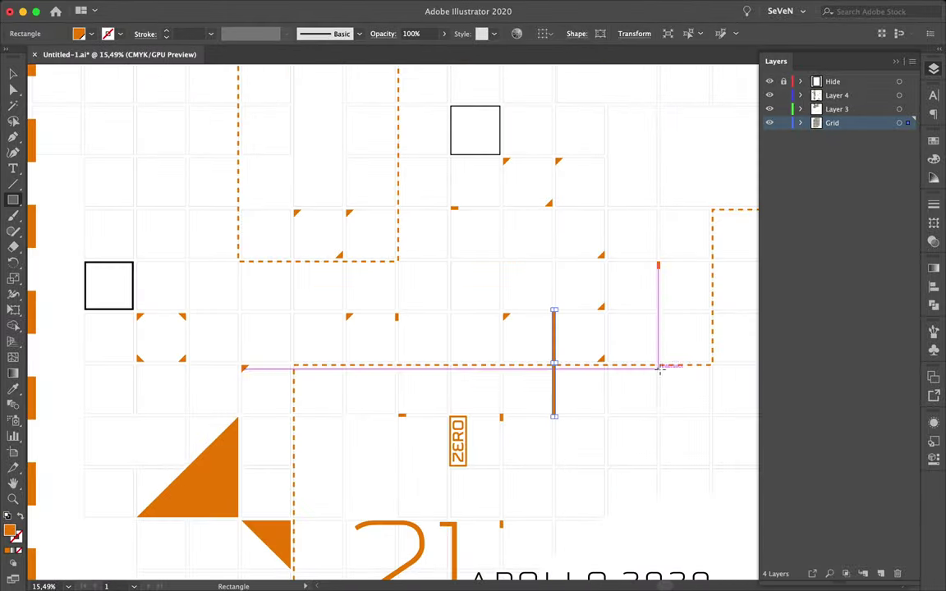
{"action": "left_click_drag", "start_coordinate": [671, 306], "coordinate": [673, 305]}
{"action": "scroll", "coordinate": [626, 386], "scroll_direction": "down", "scroll_amount": 3}
{"action": "key", "text": "v"}
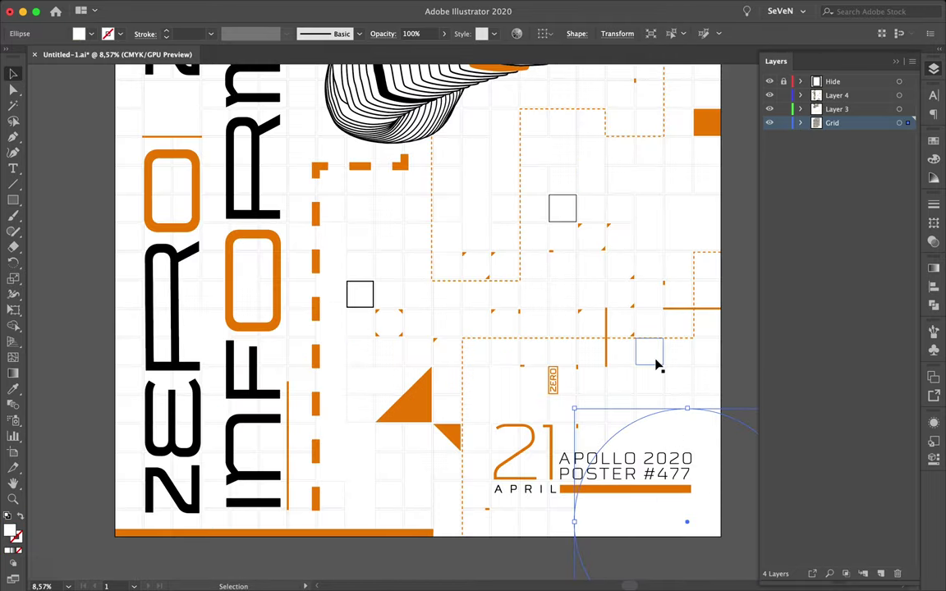
{"action": "key", "text": "m"}
{"action": "scroll", "coordinate": [627, 321], "scroll_direction": "up", "scroll_amount": 5}
{"action": "left_click_drag", "start_coordinate": [627, 327], "coordinate": [718, 500]}
{"action": "scroll", "coordinate": [613, 416], "scroll_direction": "down", "scroll_amount": 5}
Step: Turn the large orange triangle into an outline using the Stroke panel settings
{"action": "key", "text": "v"}
{"action": "left_click", "coordinate": [708, 381]}
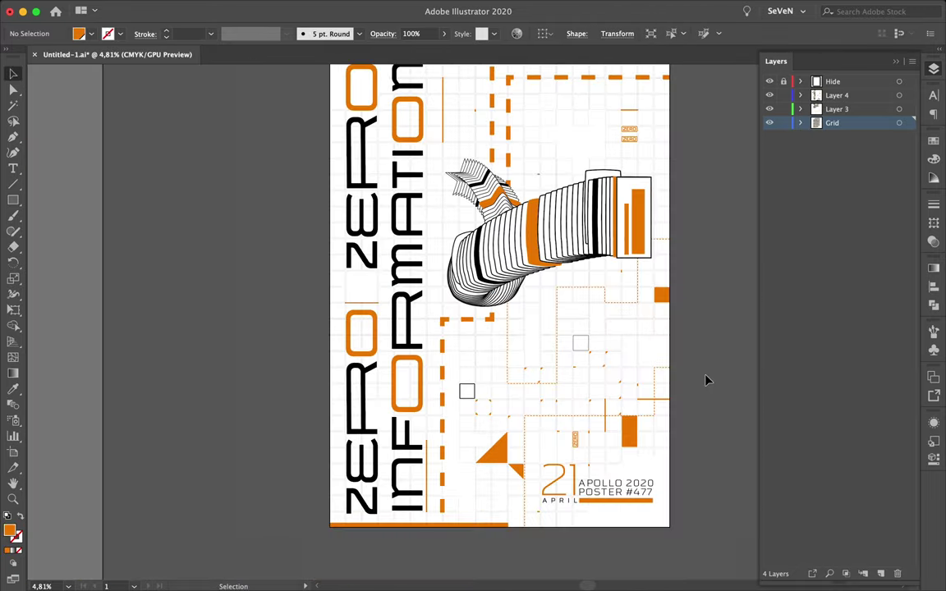
{"action": "scroll", "coordinate": [688, 356], "scroll_direction": "down", "scroll_amount": 1}
{"action": "left_click", "coordinate": [933, 204]}
{"action": "left_click", "coordinate": [734, 243]}
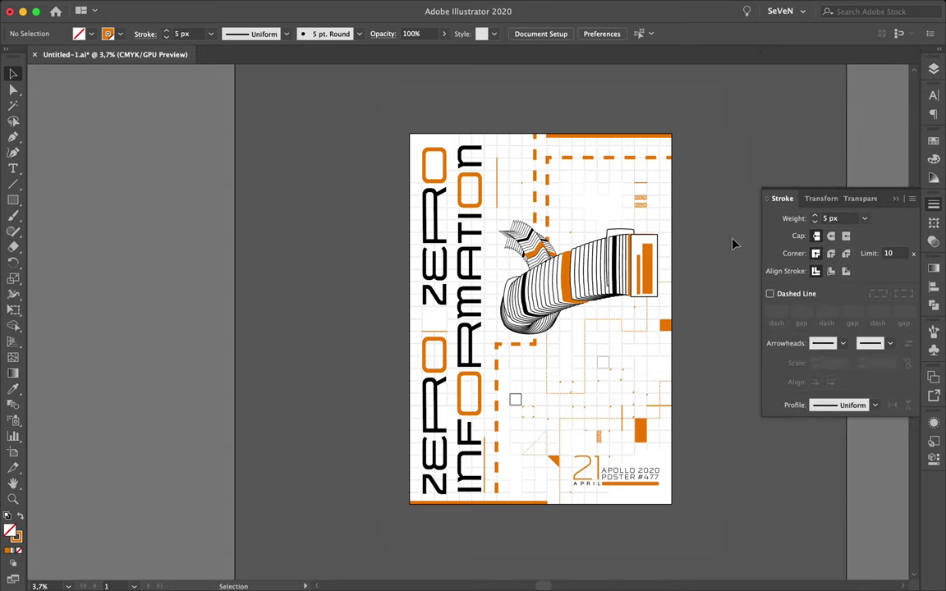
{"action": "scroll", "coordinate": [567, 468], "scroll_direction": "up", "scroll_amount": 3}
{"action": "left_click", "coordinate": [491, 416]}
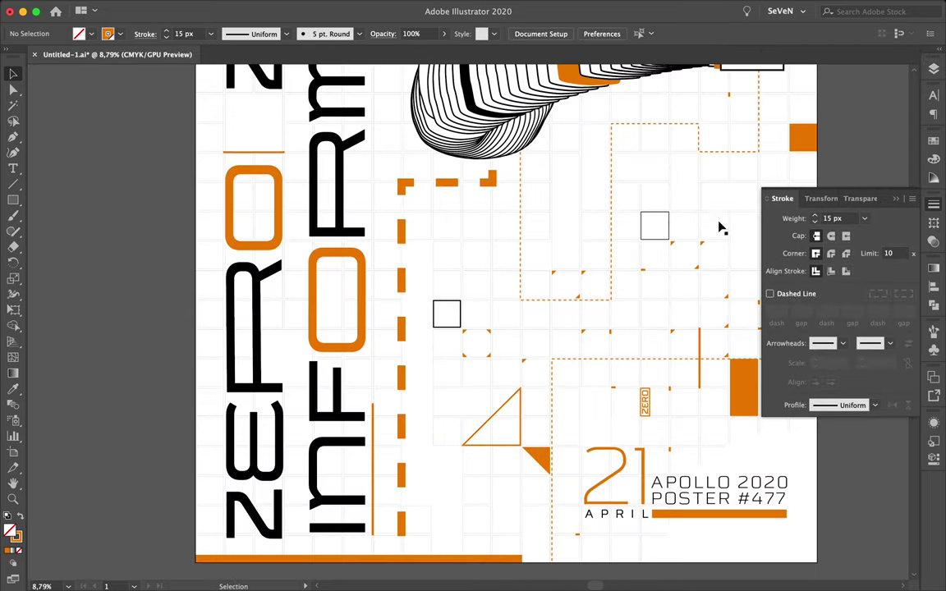
Step: Outline the small empty square in orange by applying the orange swatch and swapping fill and stroke
{"action": "scroll", "coordinate": [444, 386], "scroll_direction": "down", "scroll_amount": 2}
{"action": "scroll", "coordinate": [444, 386], "scroll_direction": "up", "scroll_amount": 2}
{"action": "left_click", "coordinate": [450, 312]}
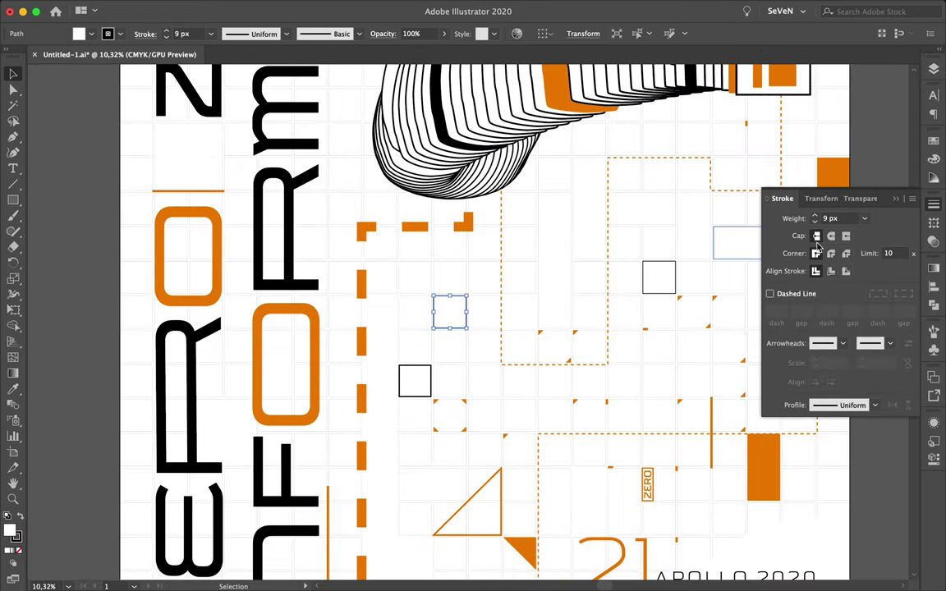
{"action": "left_click", "coordinate": [934, 140]}
{"action": "left_click", "coordinate": [802, 176]}
{"action": "key", "text": "ctrl+z"}
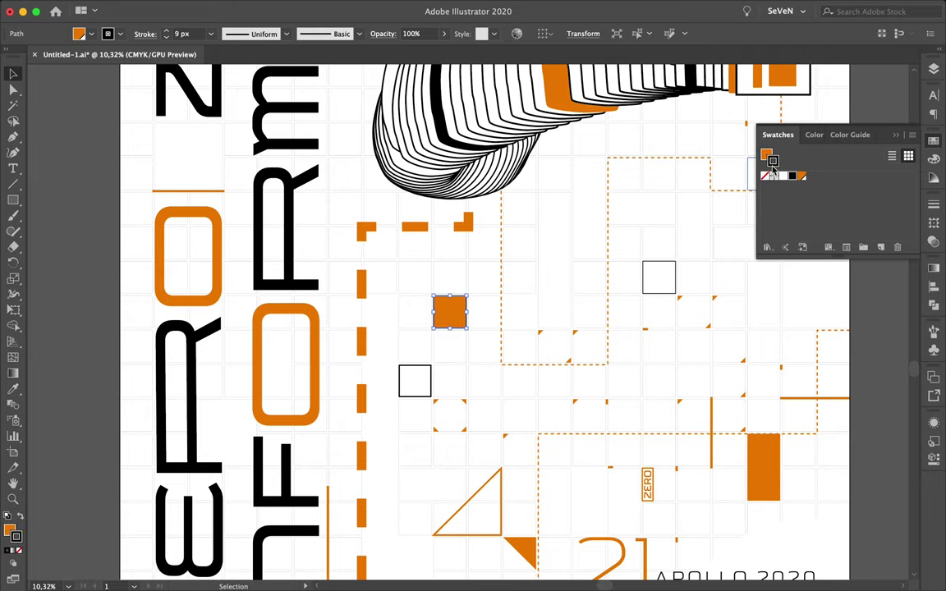
Step: Widen the grid cell near the top to the right
{"action": "scroll", "coordinate": [575, 246], "scroll_direction": "up", "scroll_amount": 2}
{"action": "left_click_drag", "start_coordinate": [509, 179], "coordinate": [612, 181]}
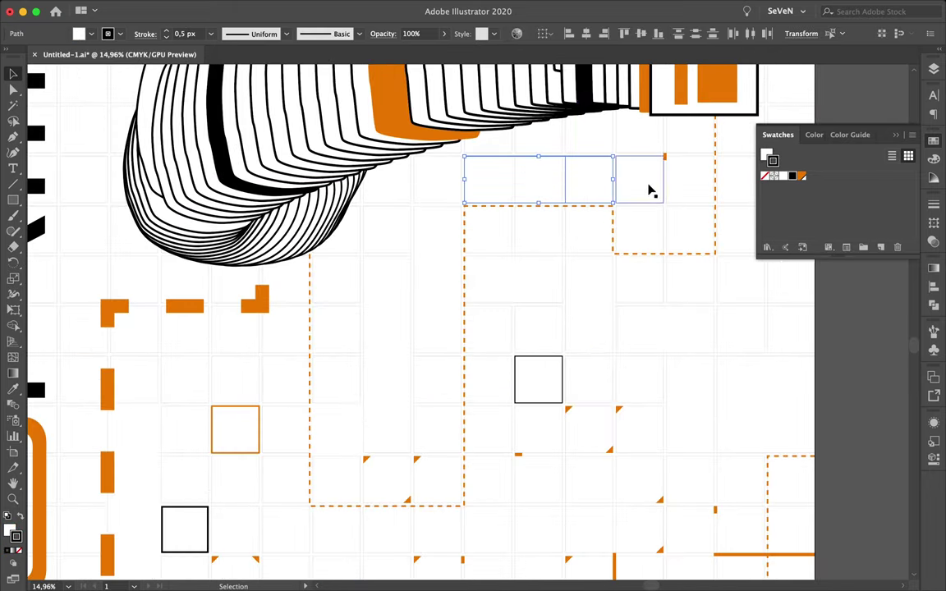
{"action": "scroll", "coordinate": [538, 183], "scroll_direction": "down", "scroll_amount": 3}
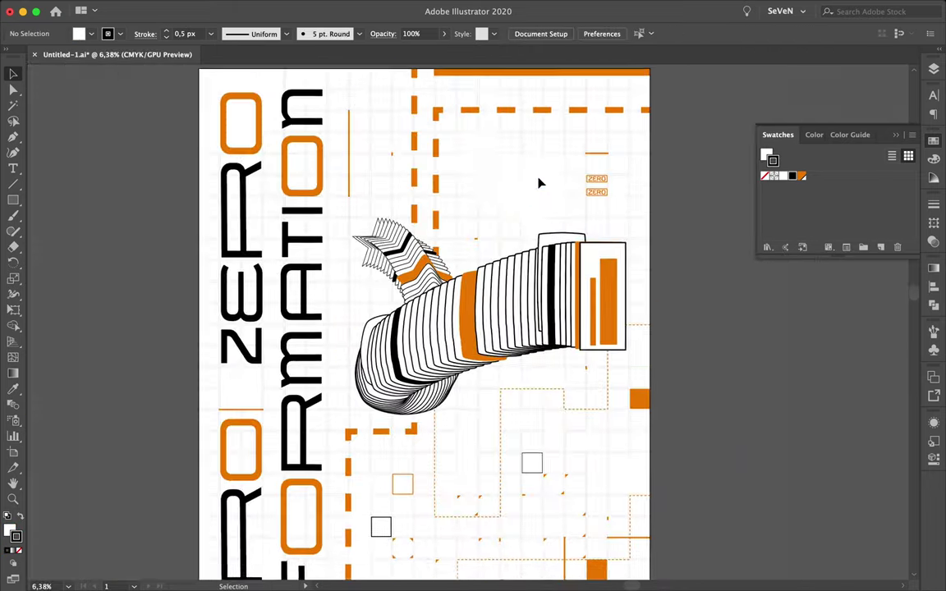
{"action": "scroll", "coordinate": [380, 170], "scroll_direction": "up", "scroll_amount": 2}
{"action": "scroll", "coordinate": [374, 200], "scroll_direction": "down", "scroll_amount": 2}
{"action": "left_click", "coordinate": [321, 233]}
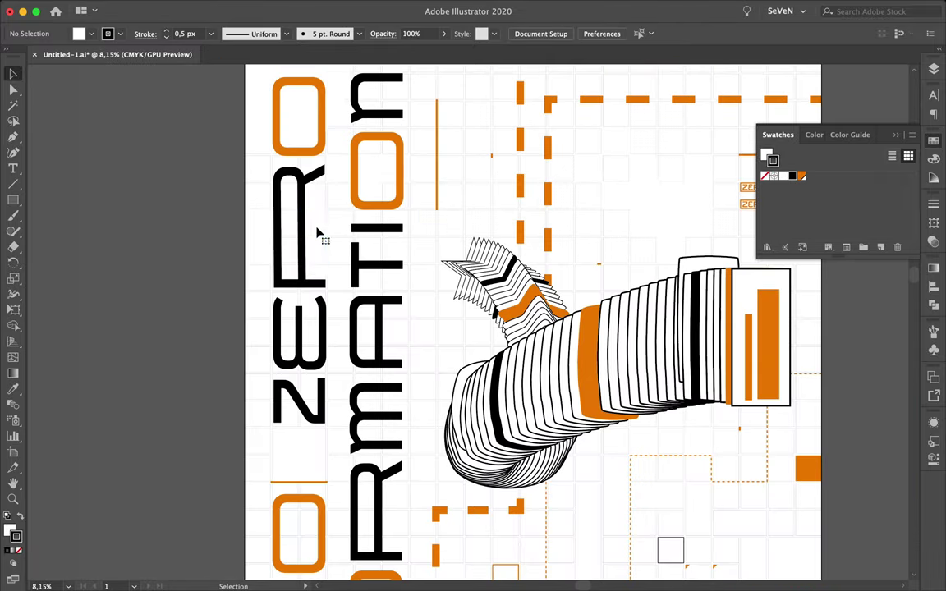
Step: Widen the small grid cell beside the orange tick
{"action": "scroll", "coordinate": [528, 141], "scroll_direction": "down", "scroll_amount": 2}
{"action": "scroll", "coordinate": [582, 169], "scroll_direction": "up", "scroll_amount": 2}
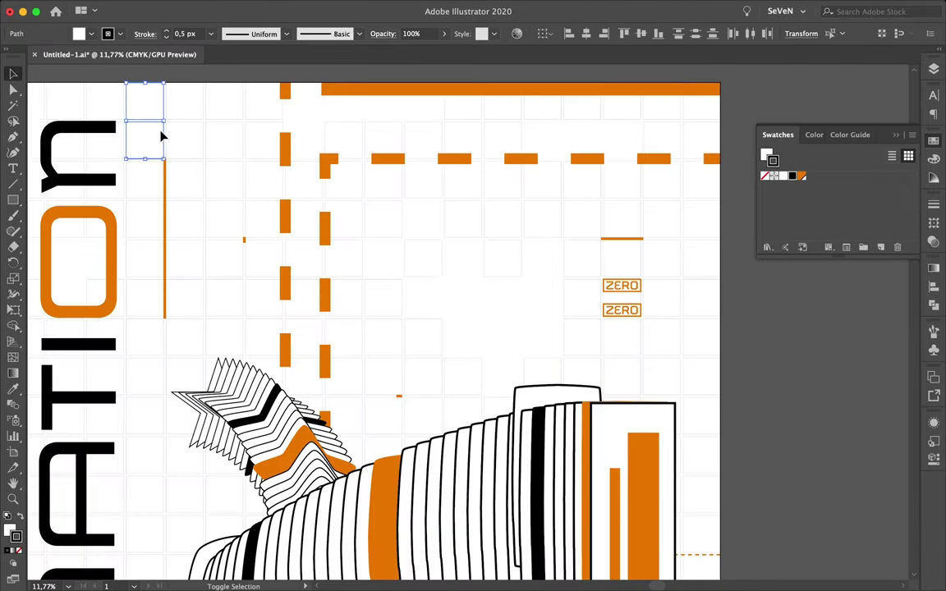
{"action": "left_click", "coordinate": [243, 211]}
{"action": "scroll", "coordinate": [347, 271], "scroll_direction": "up", "scroll_amount": 2}
{"action": "left_click_drag", "start_coordinate": [359, 211], "coordinate": [277, 211]}
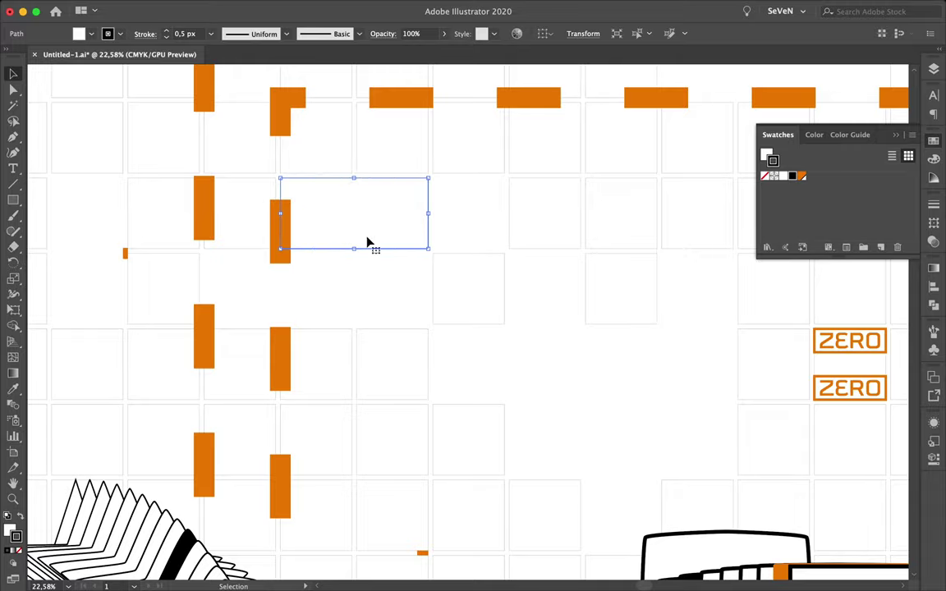
{"action": "scroll", "coordinate": [370, 243], "scroll_direction": "down", "scroll_amount": 3}
{"action": "left_click", "coordinate": [351, 202]}
Step: Extend another grid cell's bottom edge to make it taller
{"action": "scroll", "coordinate": [327, 442], "scroll_direction": "up", "scroll_amount": 3}
{"action": "scroll", "coordinate": [326, 442], "scroll_direction": "up", "scroll_amount": 2}
{"action": "left_click_drag", "start_coordinate": [367, 426], "coordinate": [371, 362]}
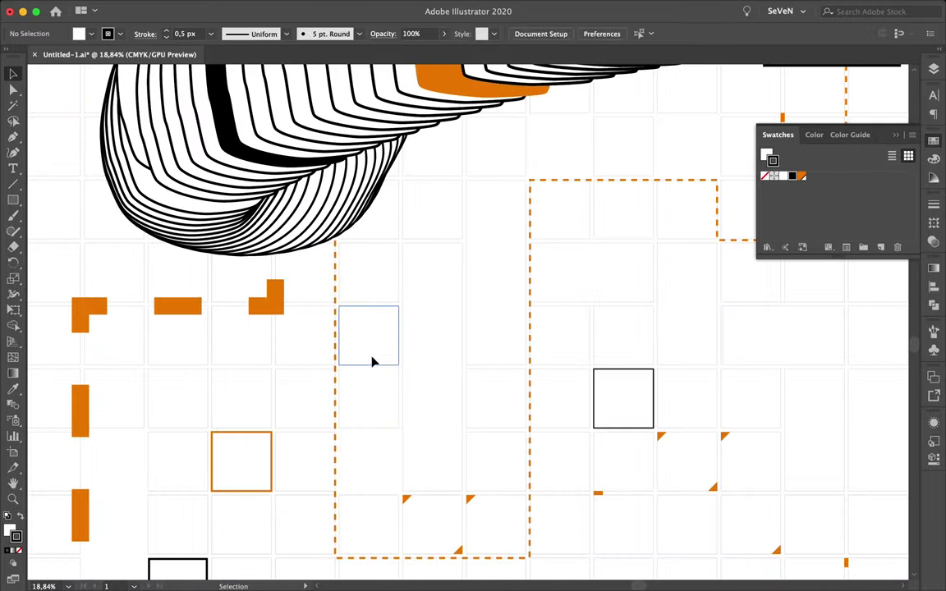
{"action": "scroll", "coordinate": [382, 386], "scroll_direction": "down", "scroll_amount": 2}
{"action": "scroll", "coordinate": [552, 387], "scroll_direction": "up", "scroll_amount": 2}
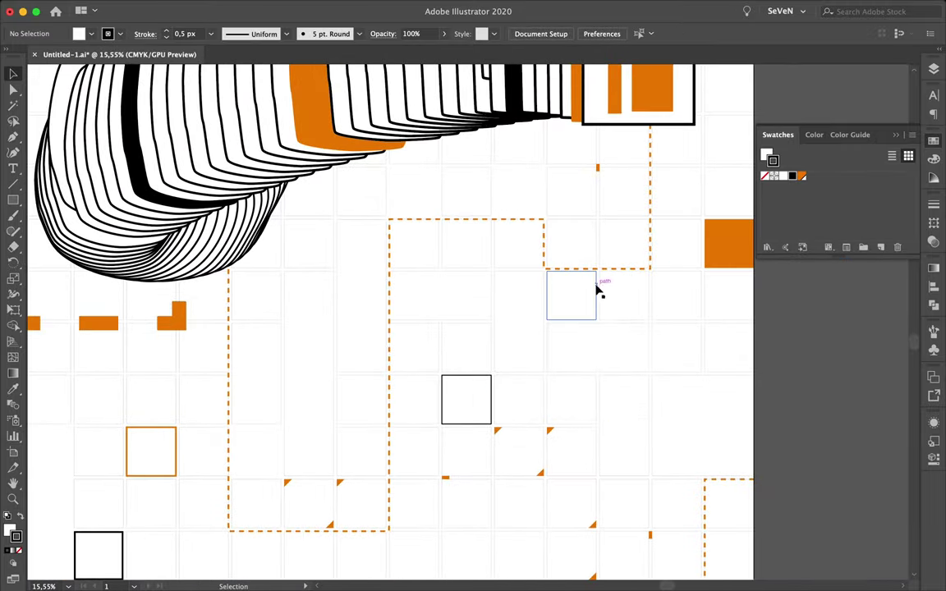
{"action": "left_click", "coordinate": [681, 346]}
{"action": "scroll", "coordinate": [681, 346], "scroll_direction": "down", "scroll_amount": 2}
{"action": "scroll", "coordinate": [676, 253], "scroll_direction": "down", "scroll_amount": 3}
{"action": "left_click", "coordinate": [654, 9]}
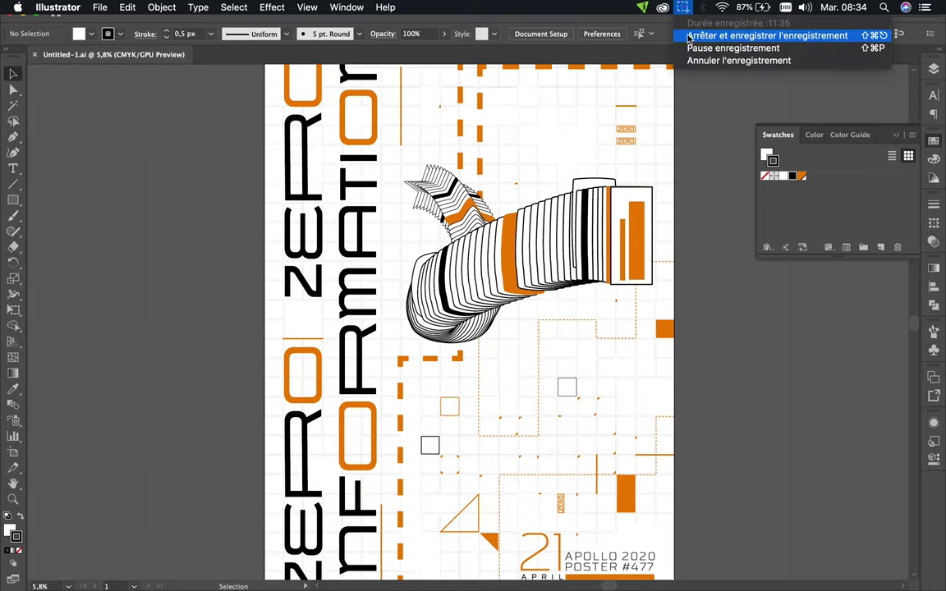
{"action": "left_click", "coordinate": [759, 34]}
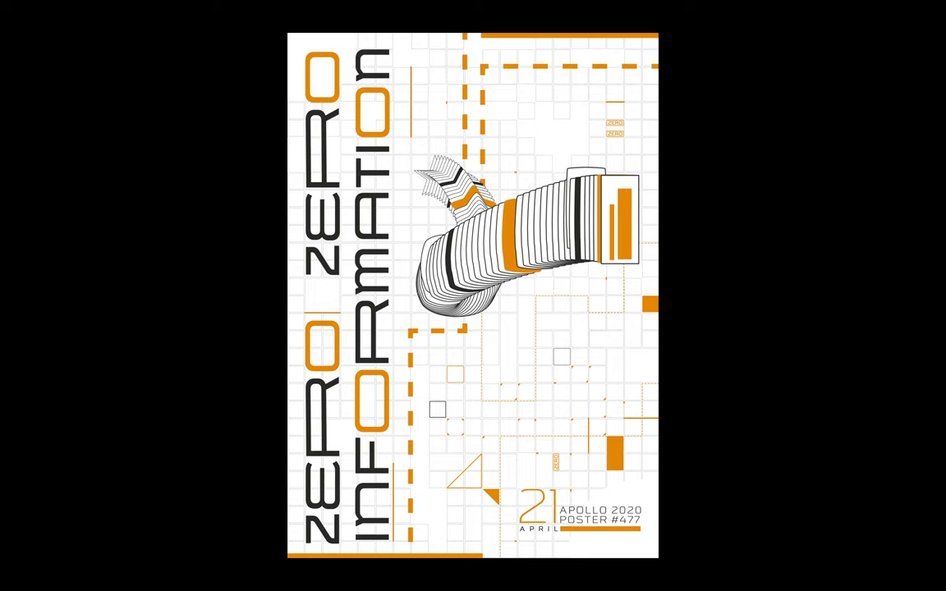